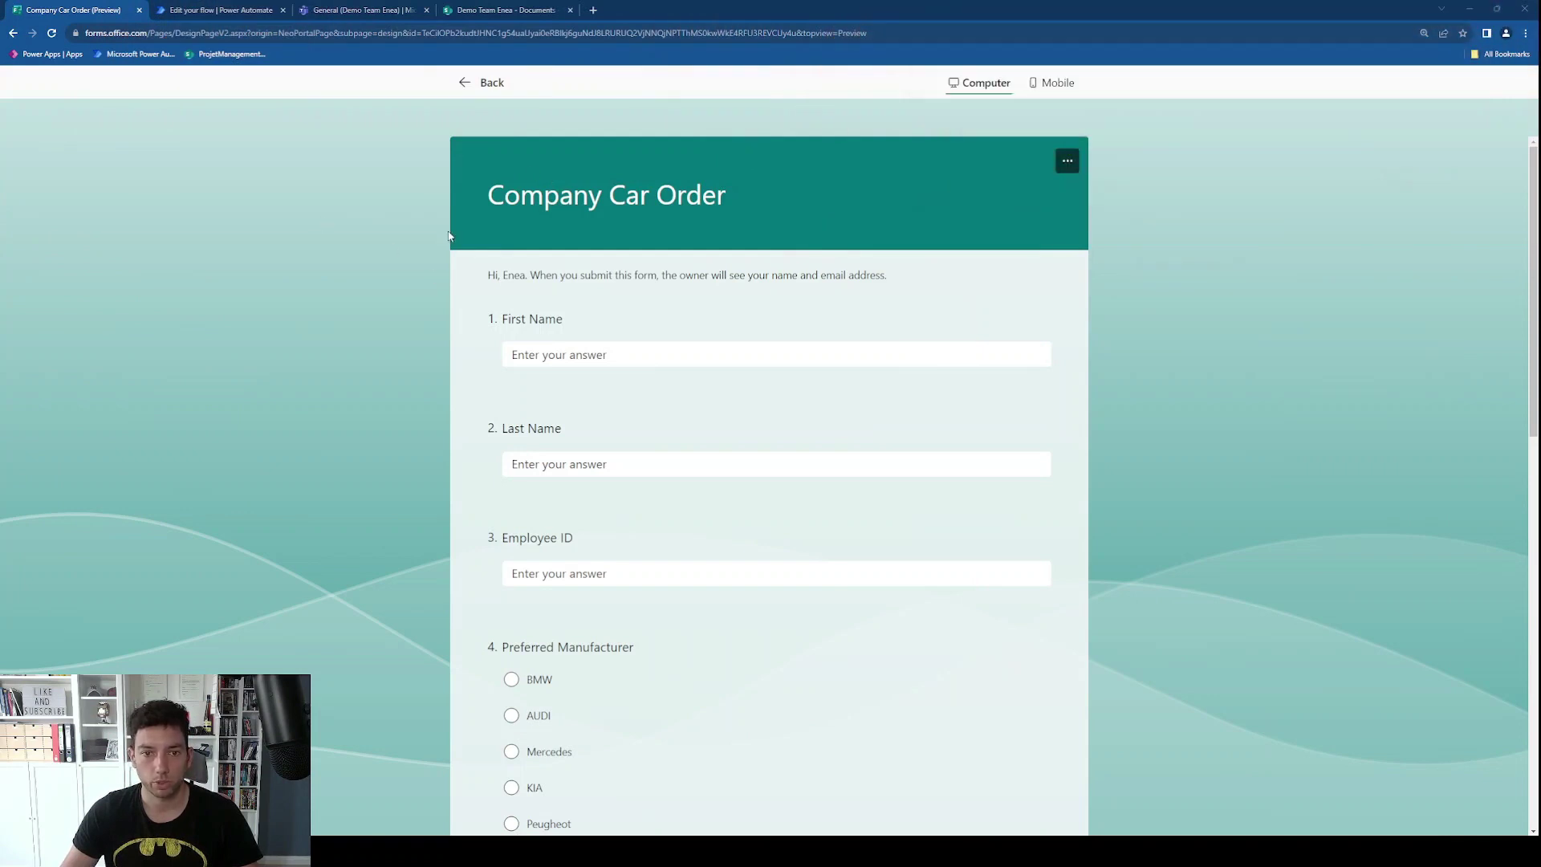
Step: Review all questions of the Company Car Order form preview, down to the model picture upload
scroll(554, 242, "down", 2)
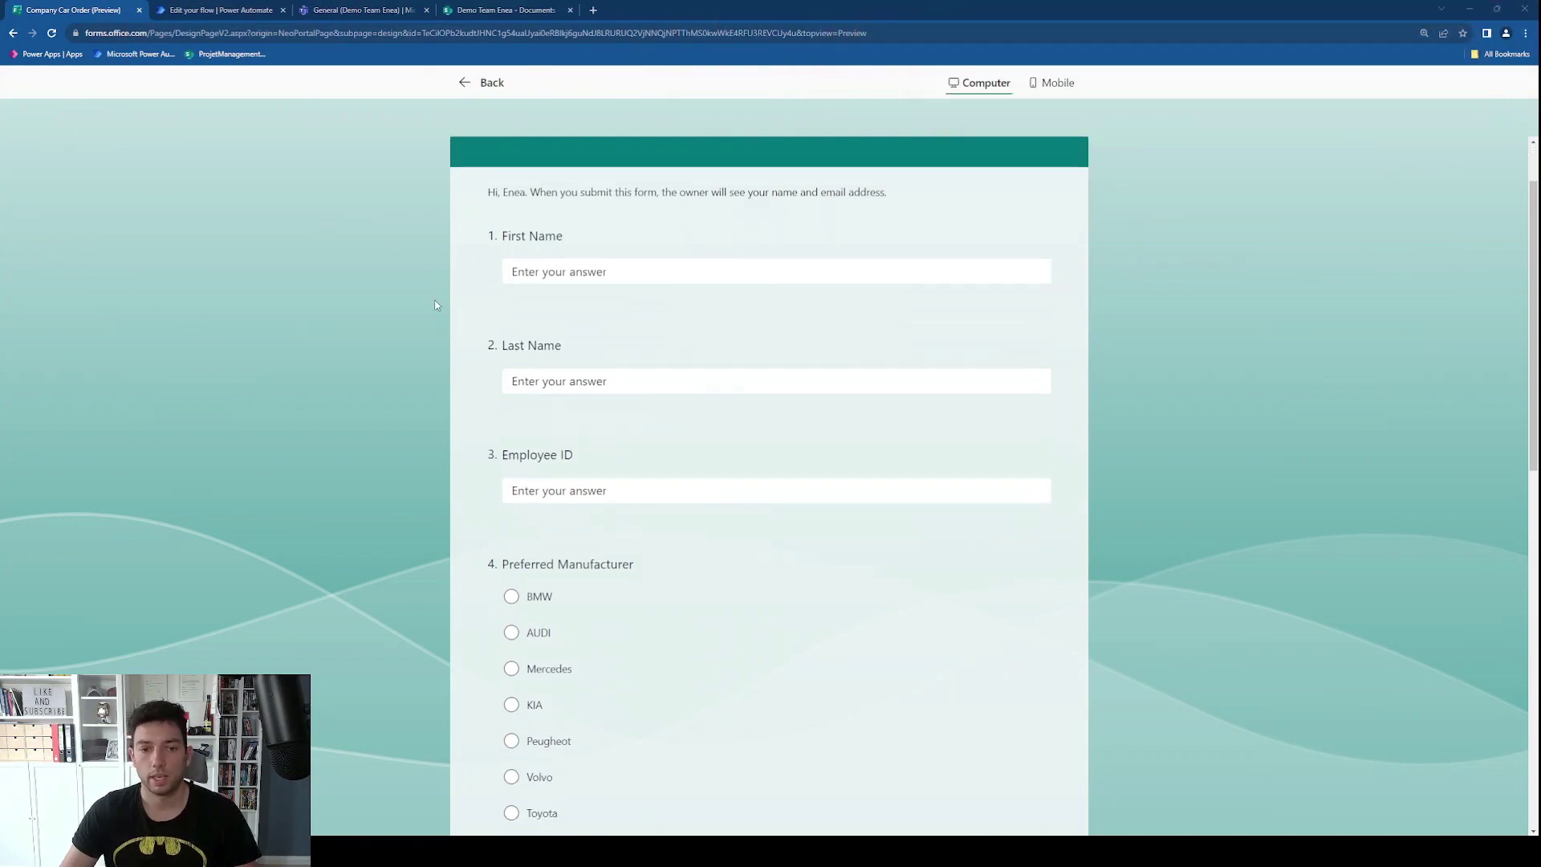
scroll(554, 242, "down", 10)
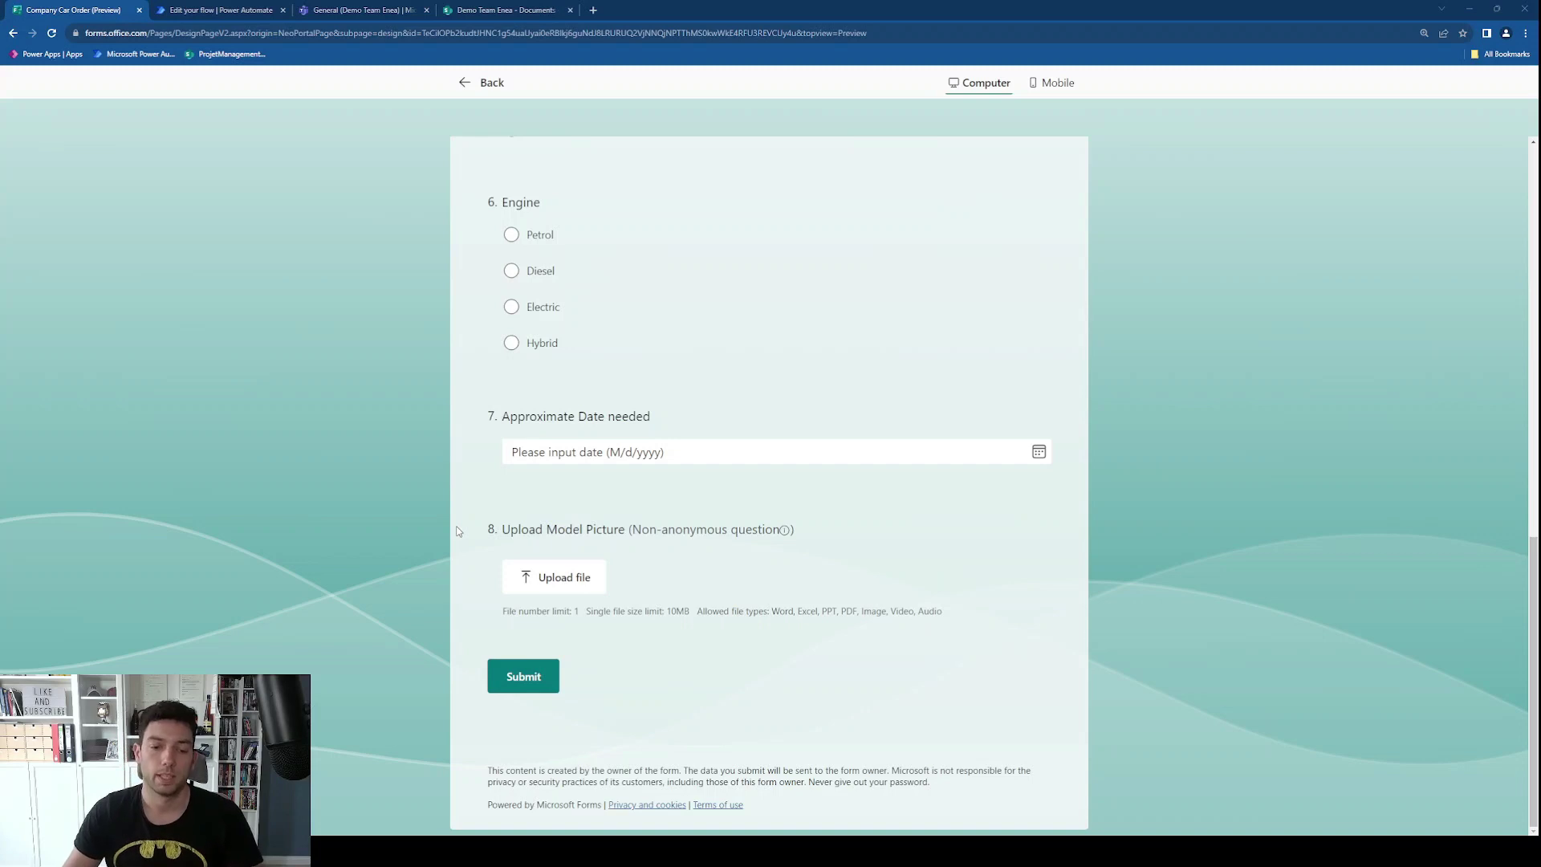
Step: Switch to the Forms2Teams flow in Power Automate and inspect the form settings of the new-response trigger and the Get response details action
left_click(213, 8)
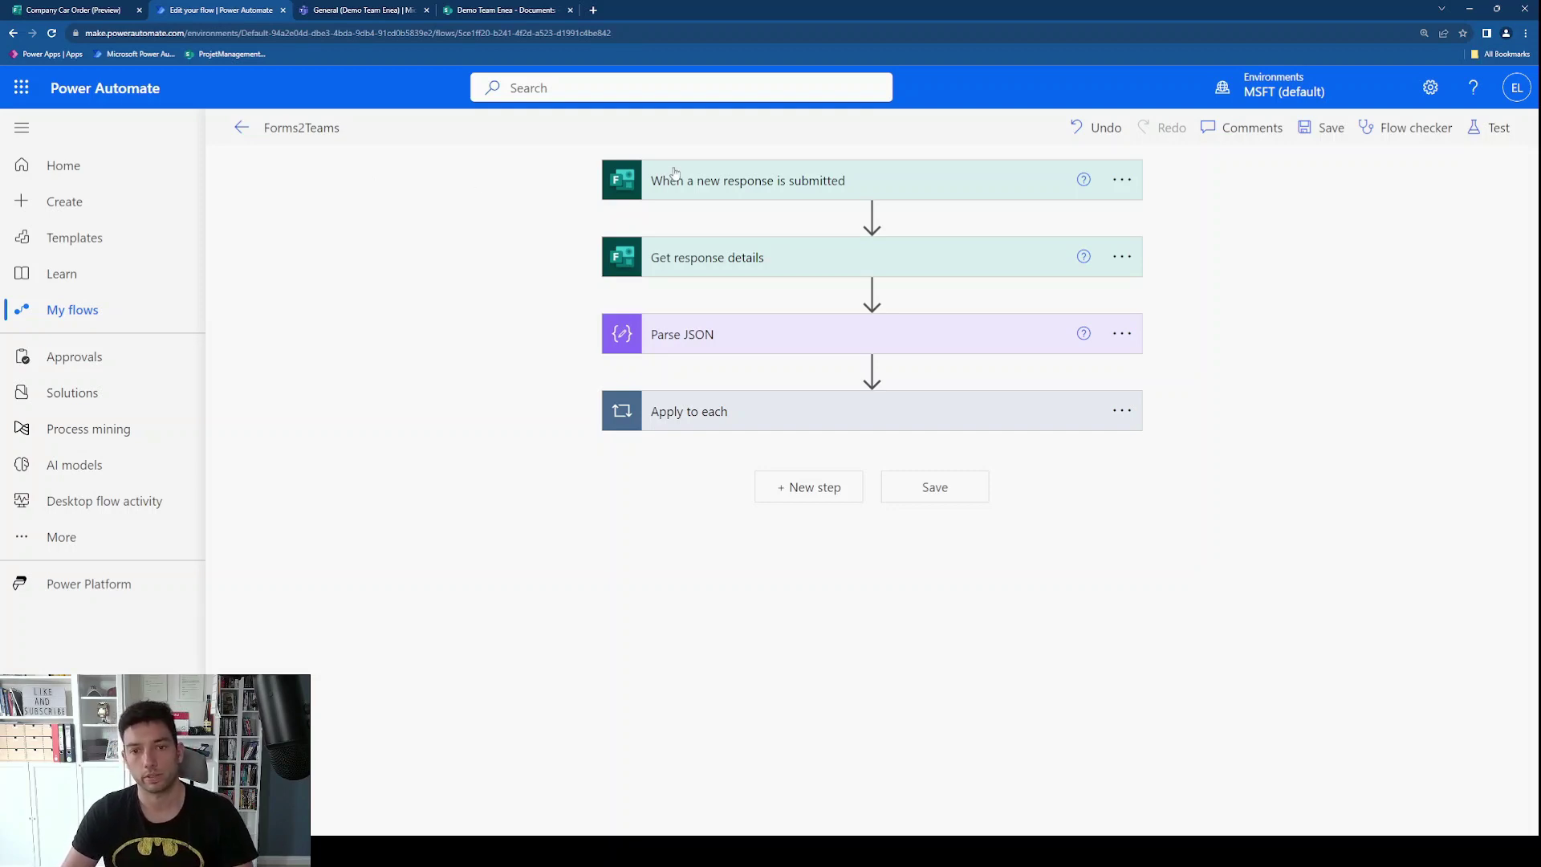
left_click(725, 181)
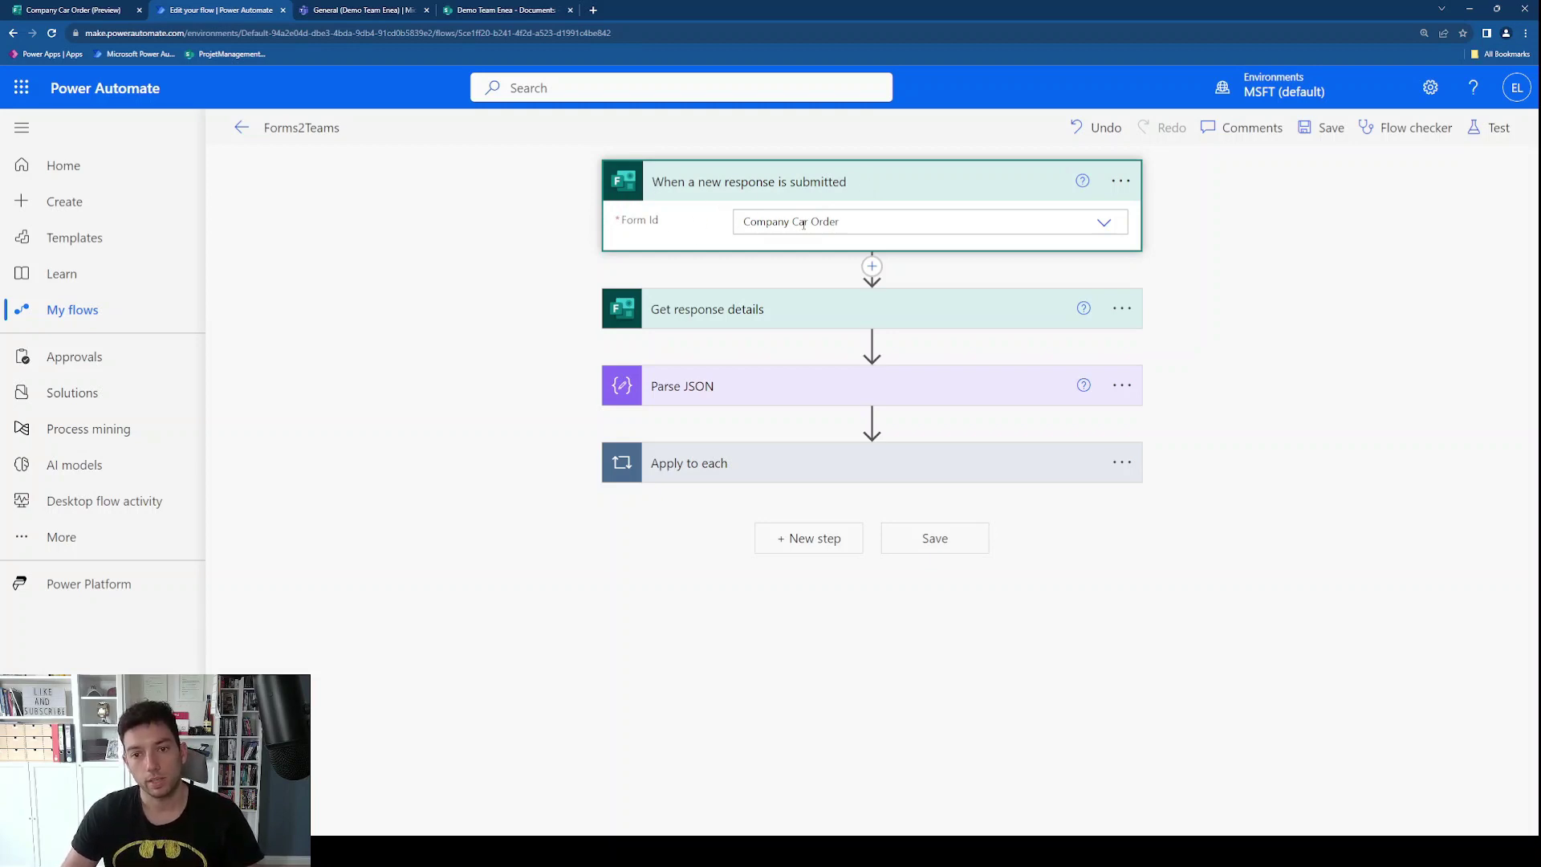
left_click(1102, 222)
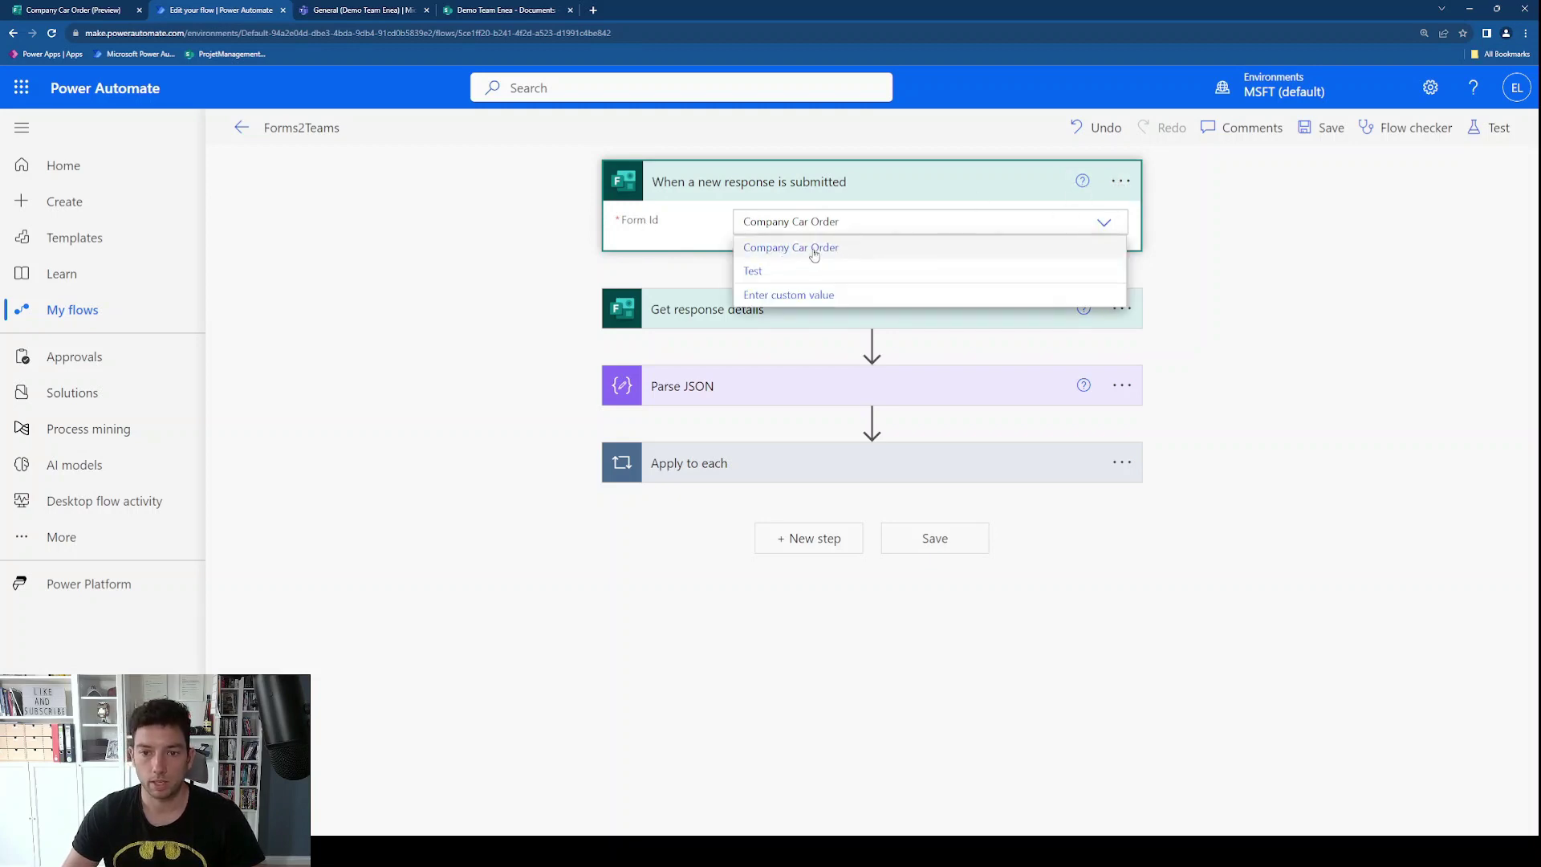
left_click(119, 10)
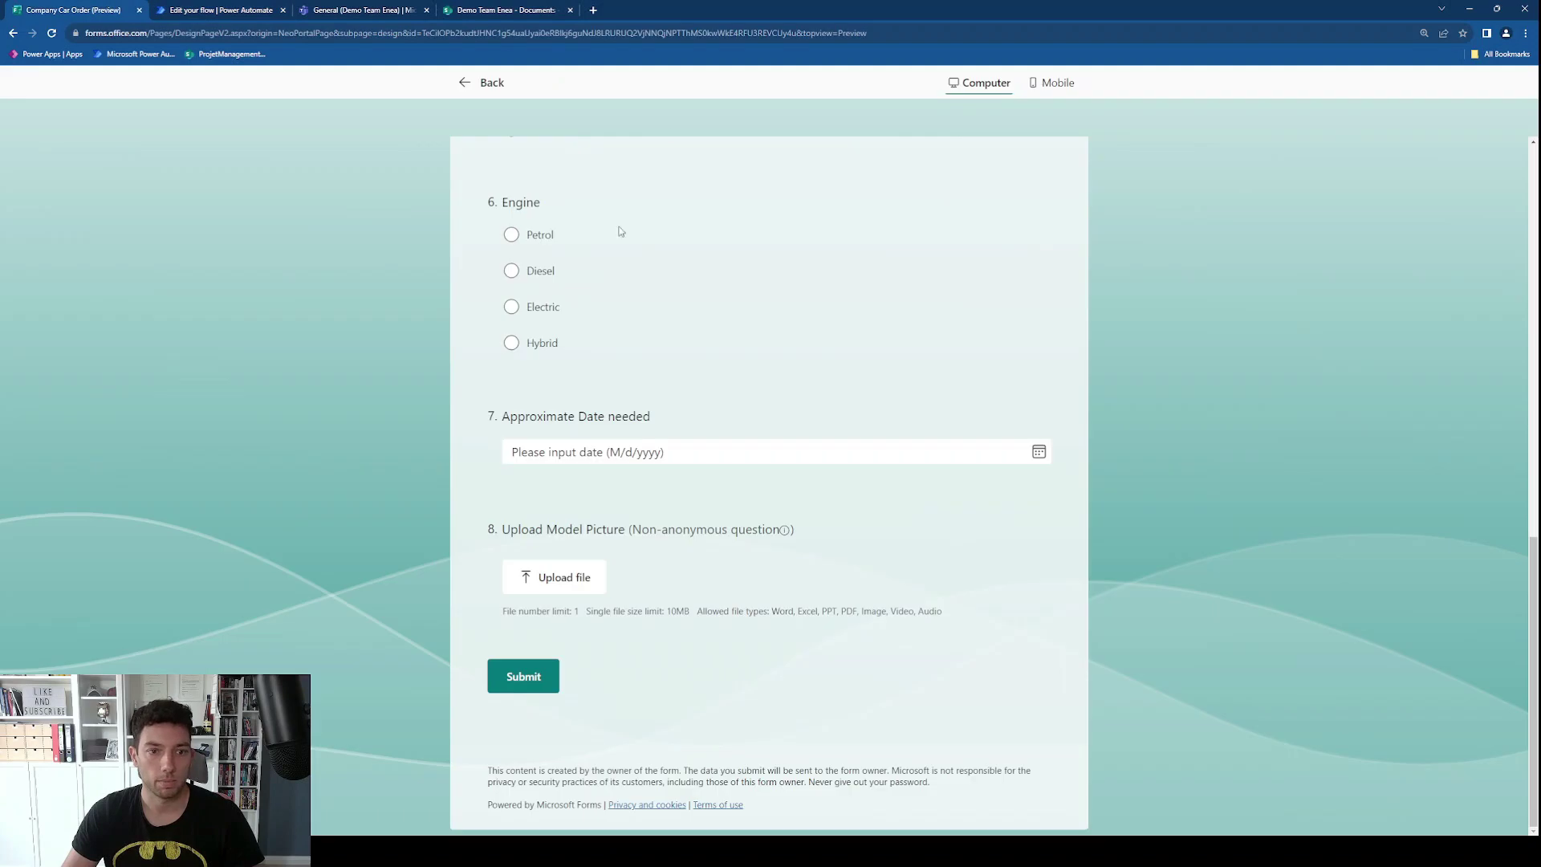
scroll(486, 197, "up", 10)
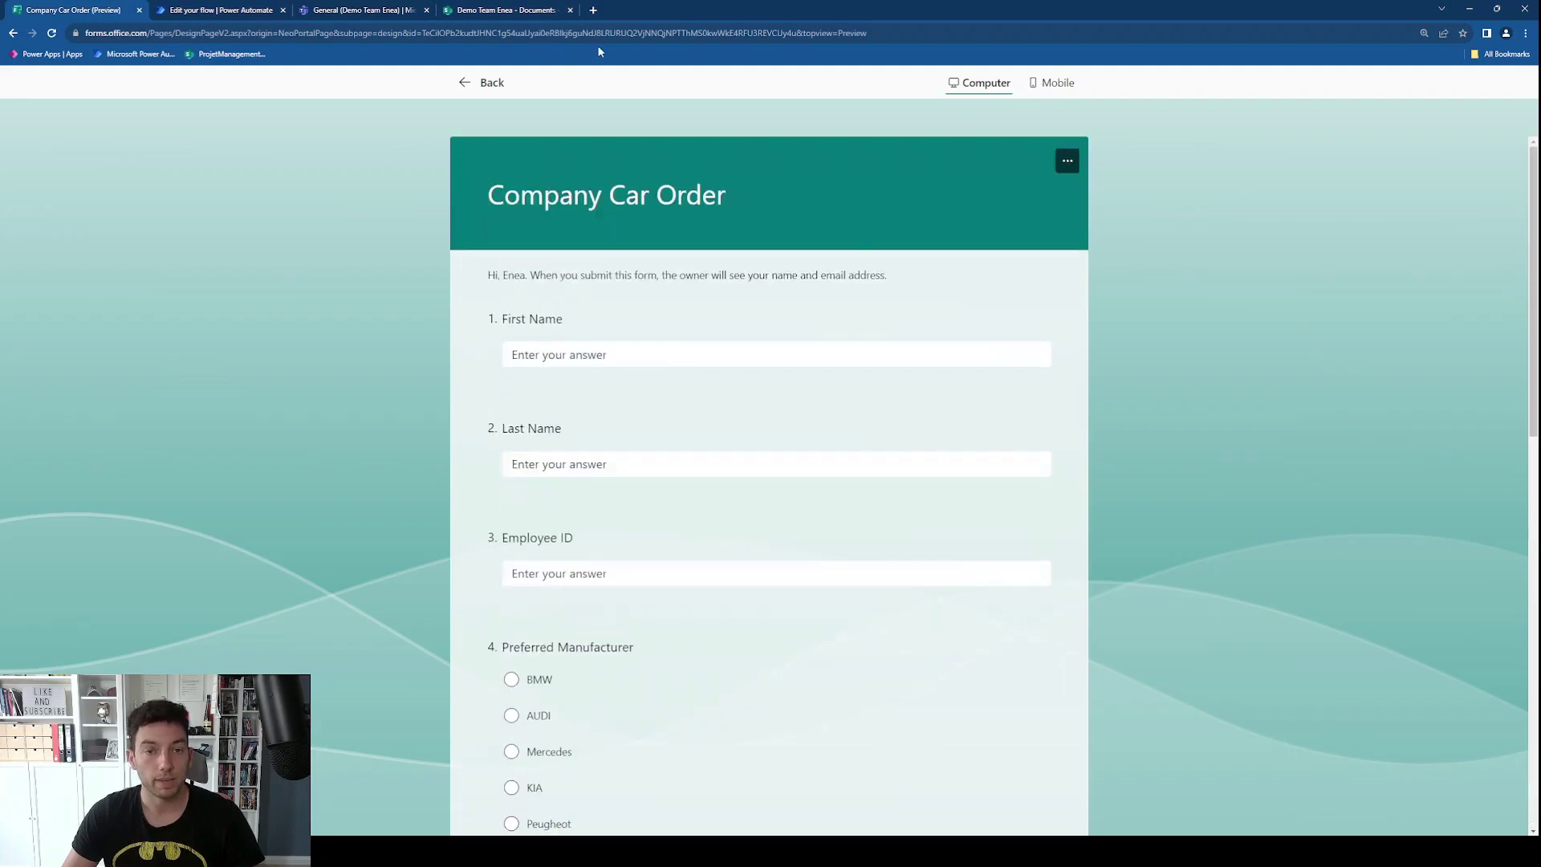
left_click(220, 10)
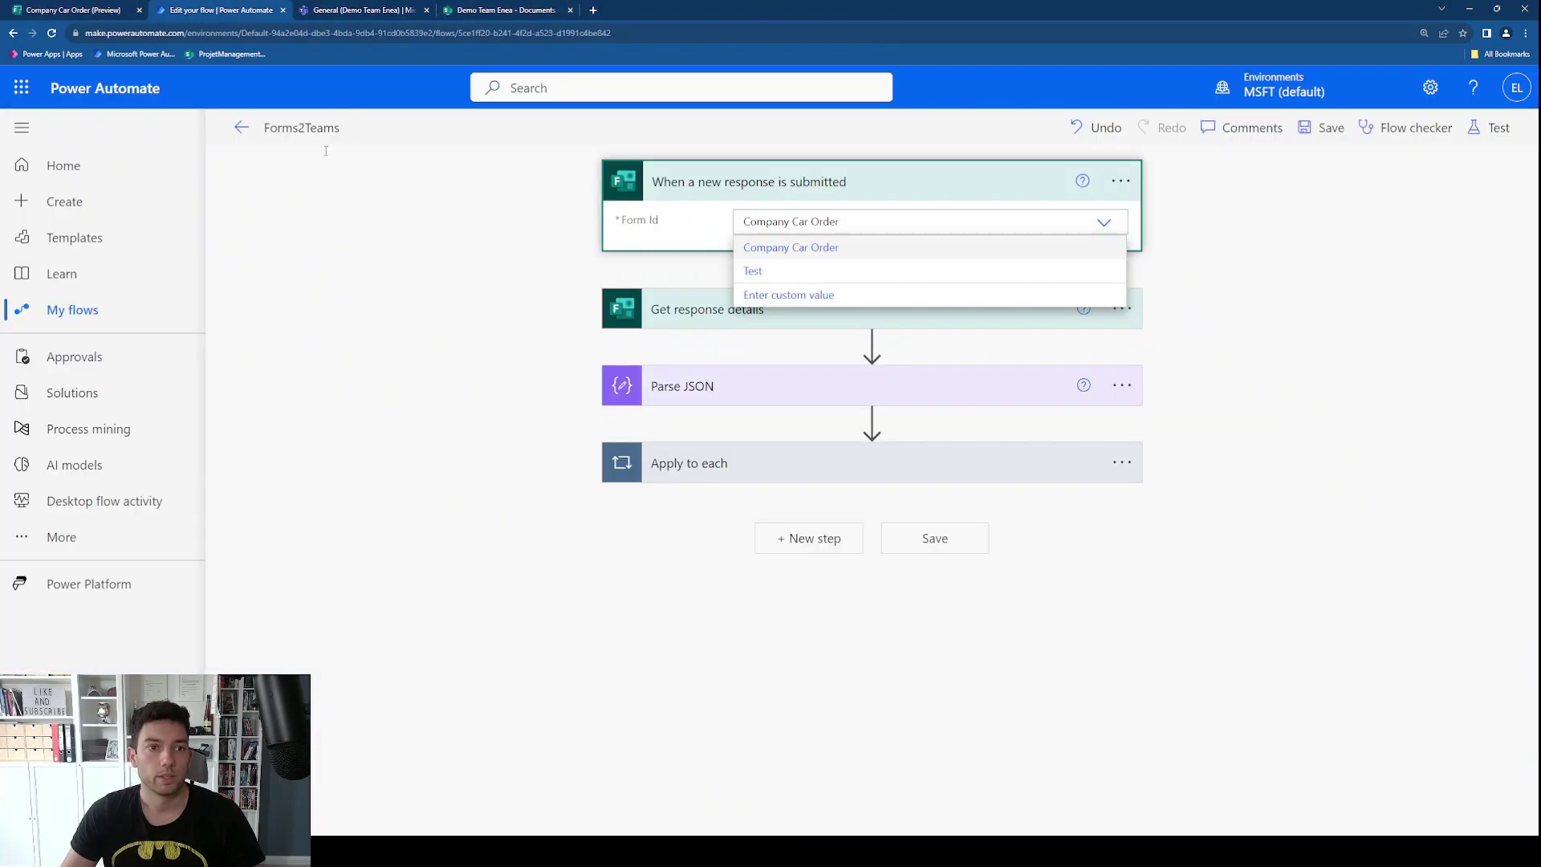
left_click(512, 354)
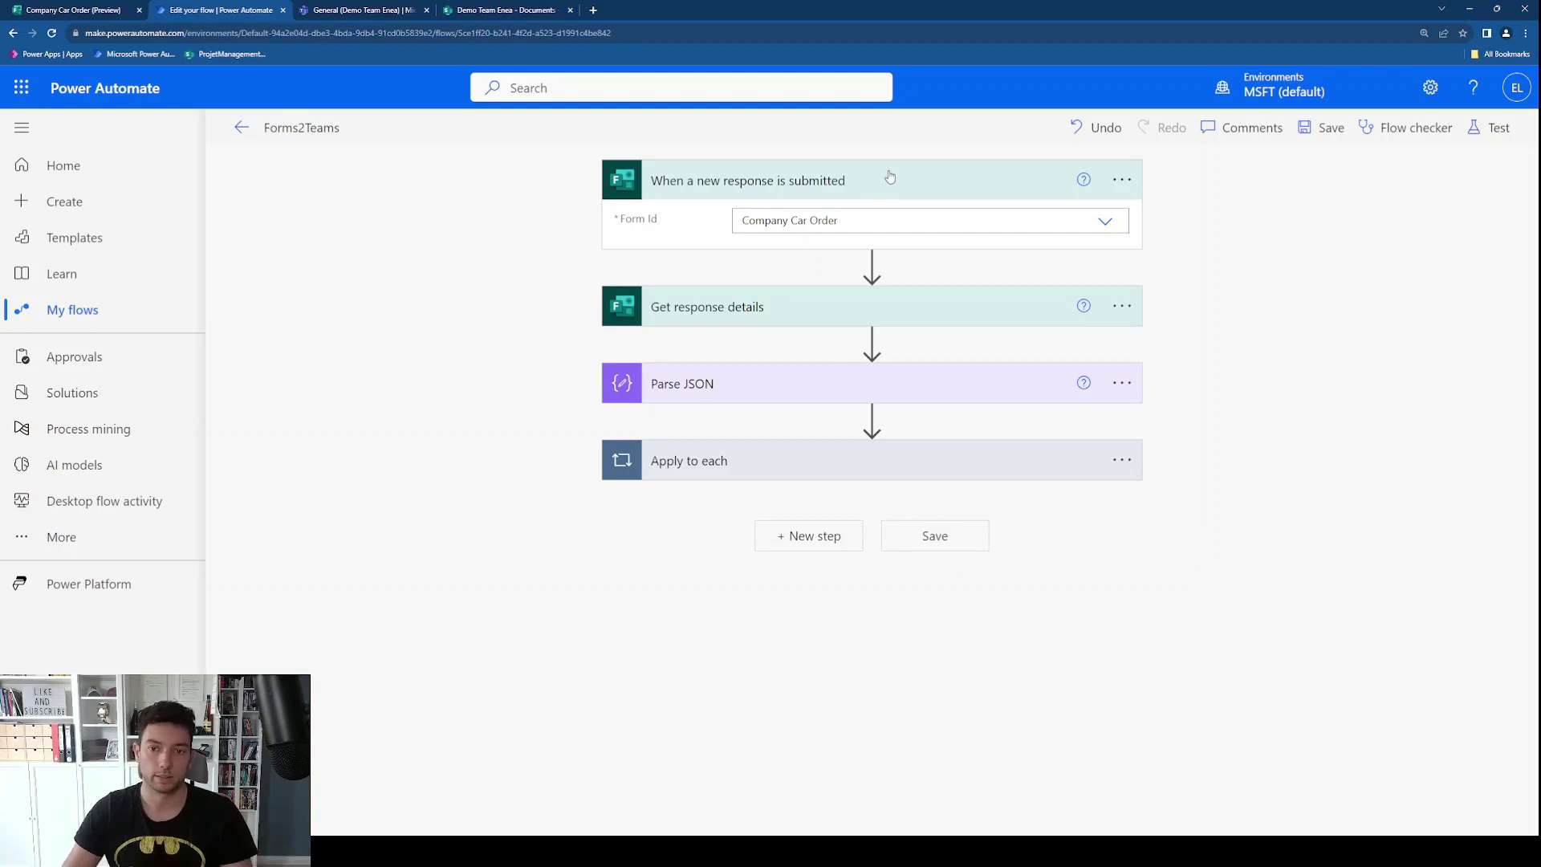
left_click(823, 308)
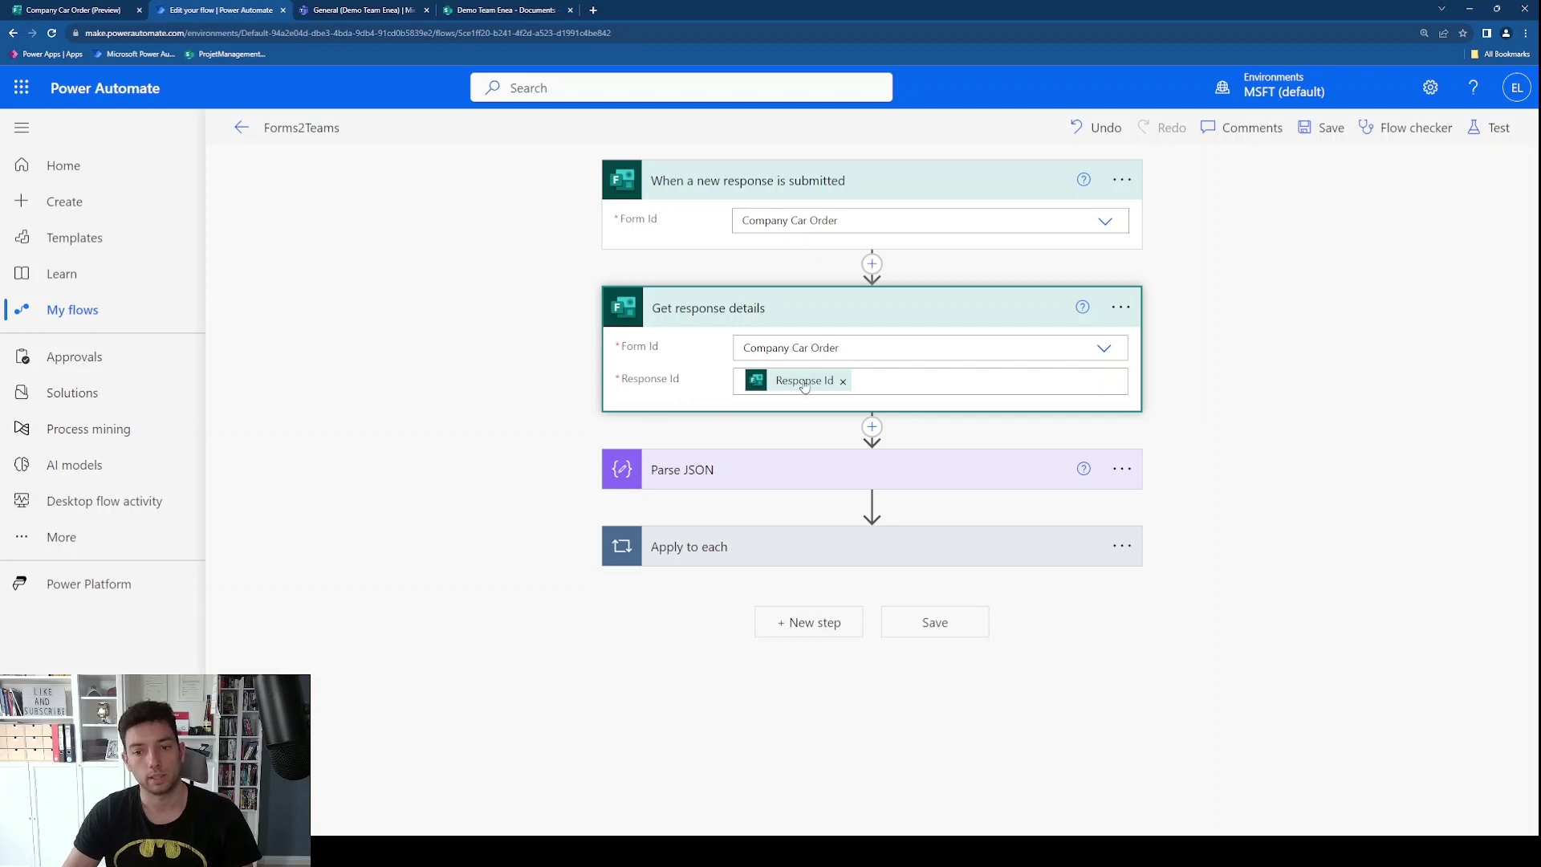
mouse_move(813, 390)
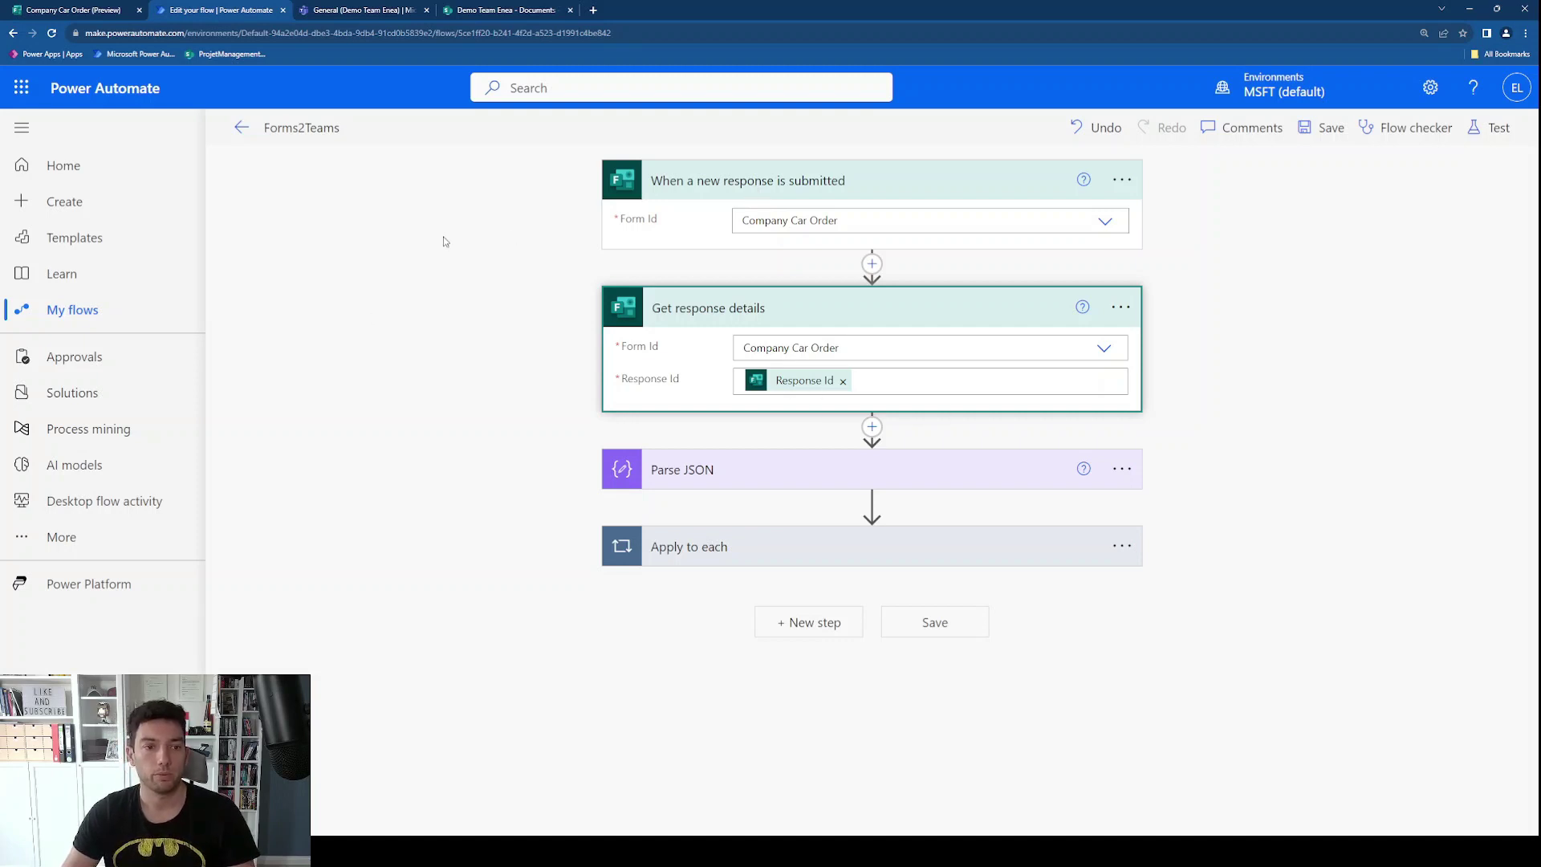
Step: Open the Forms2Teams flow details in a separate browser tab and show the Get response details results of the 9/28/2023 10:37:48 AM run
right_click(81, 318)
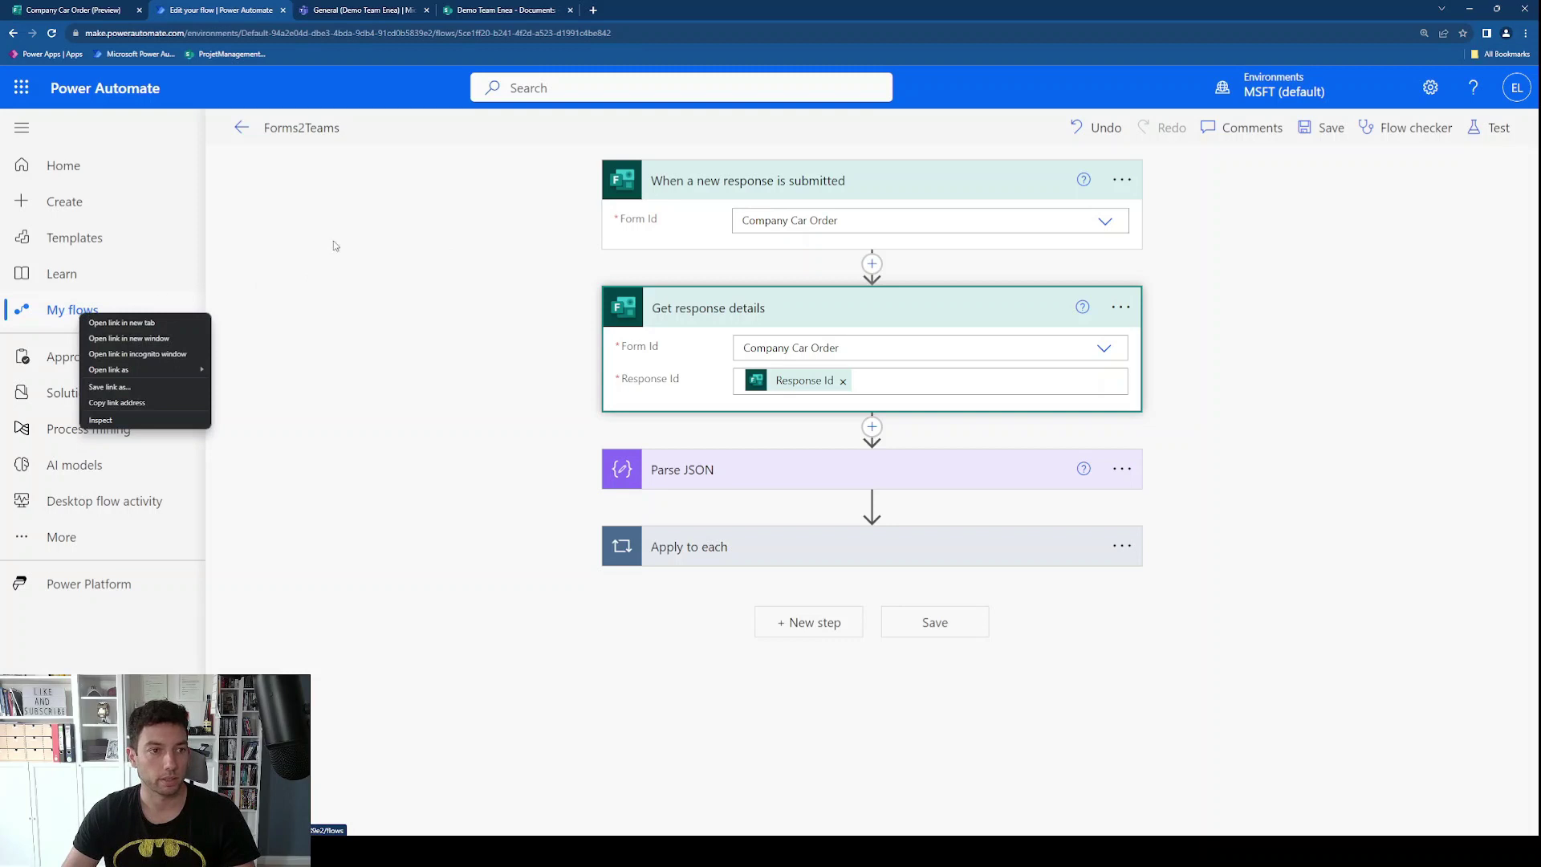
right_click(239, 125)
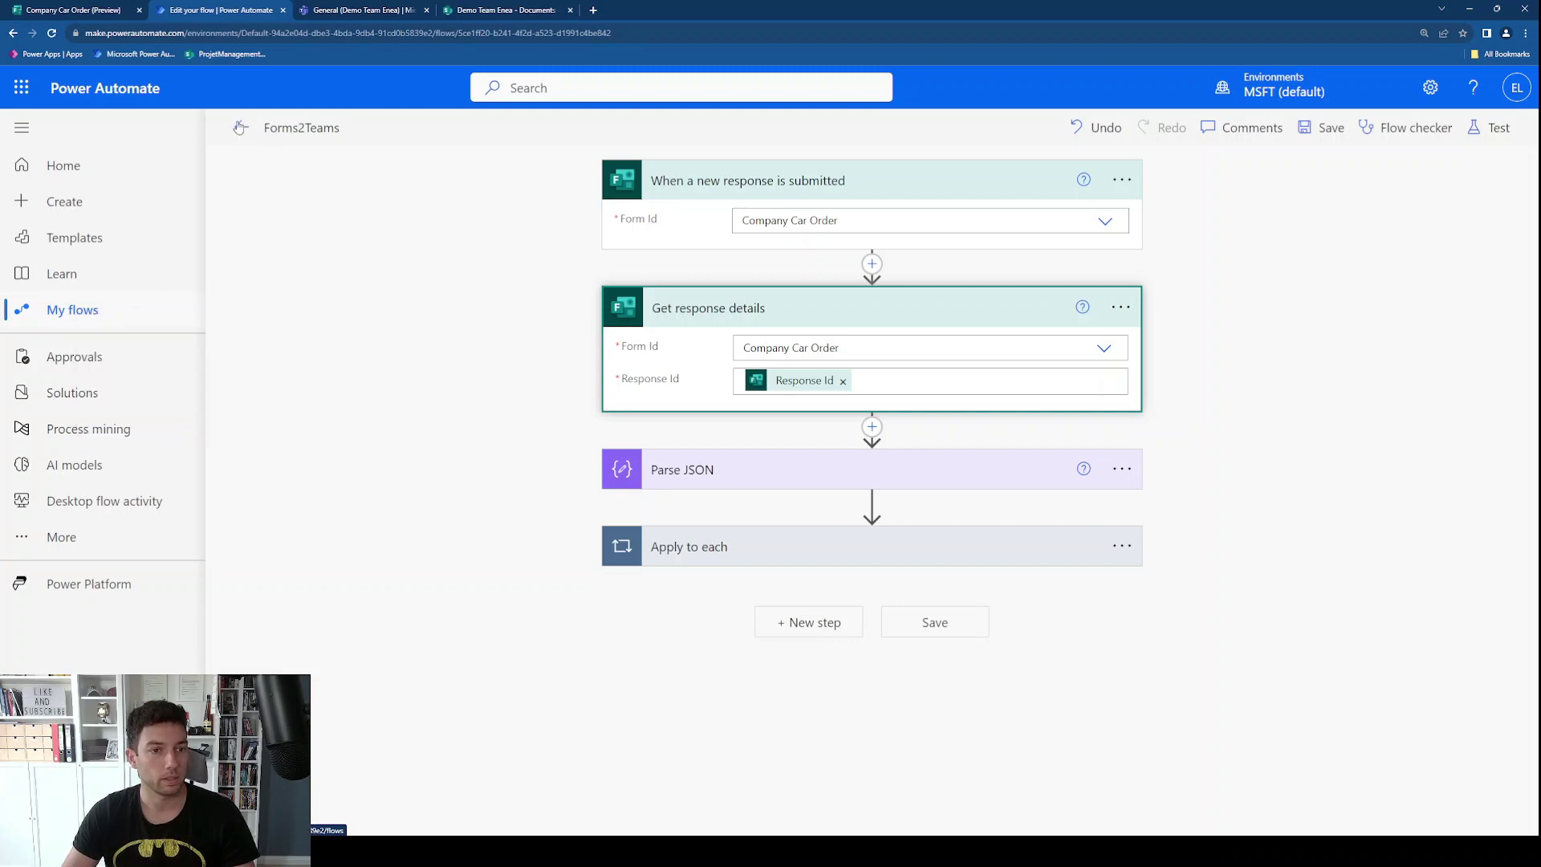
left_click(273, 130)
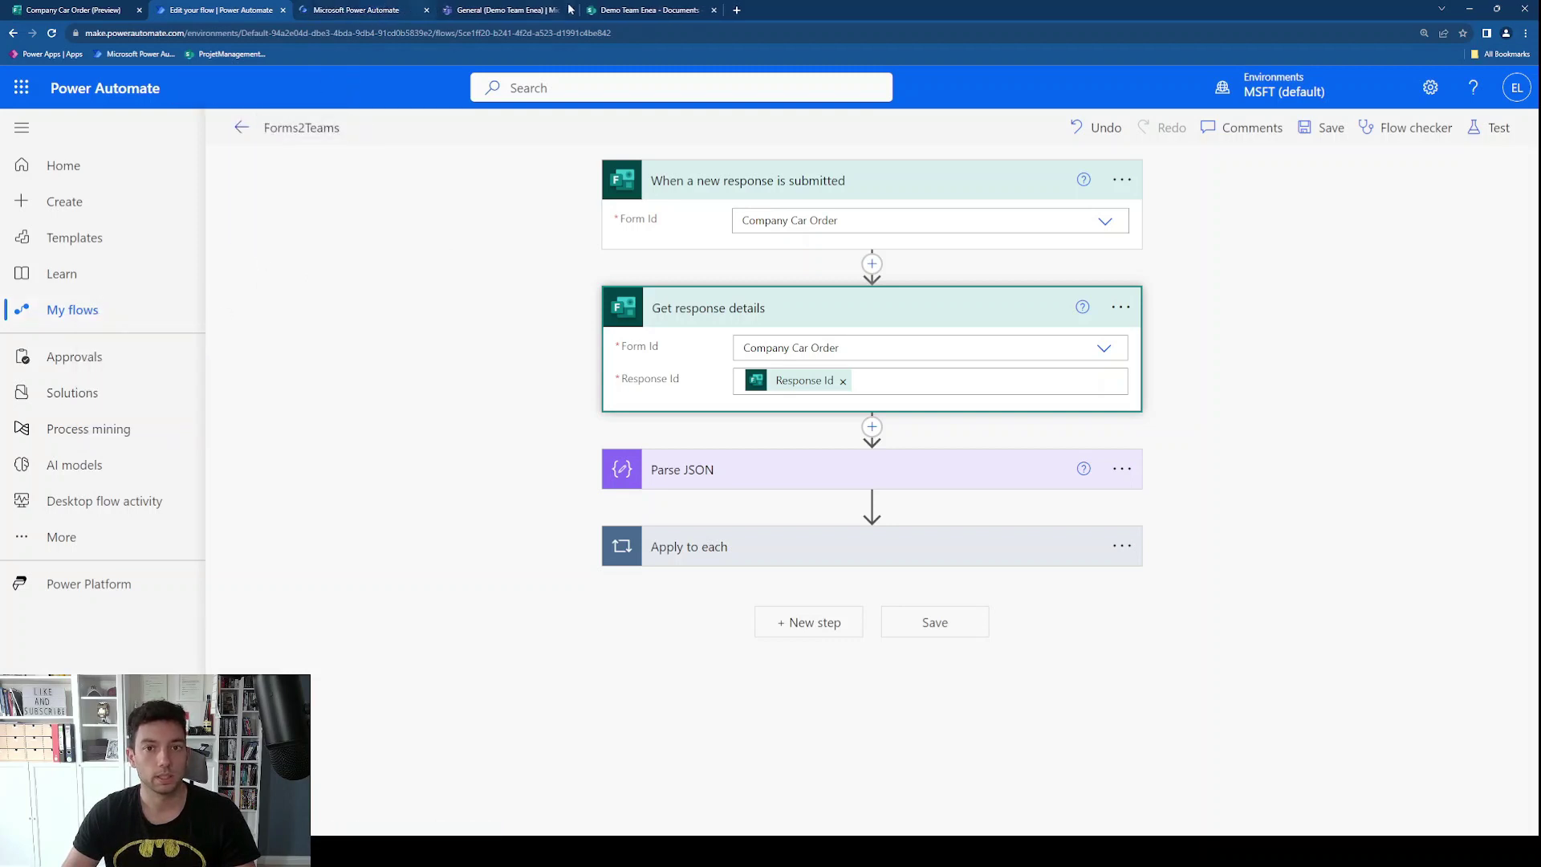
left_click(297, 127)
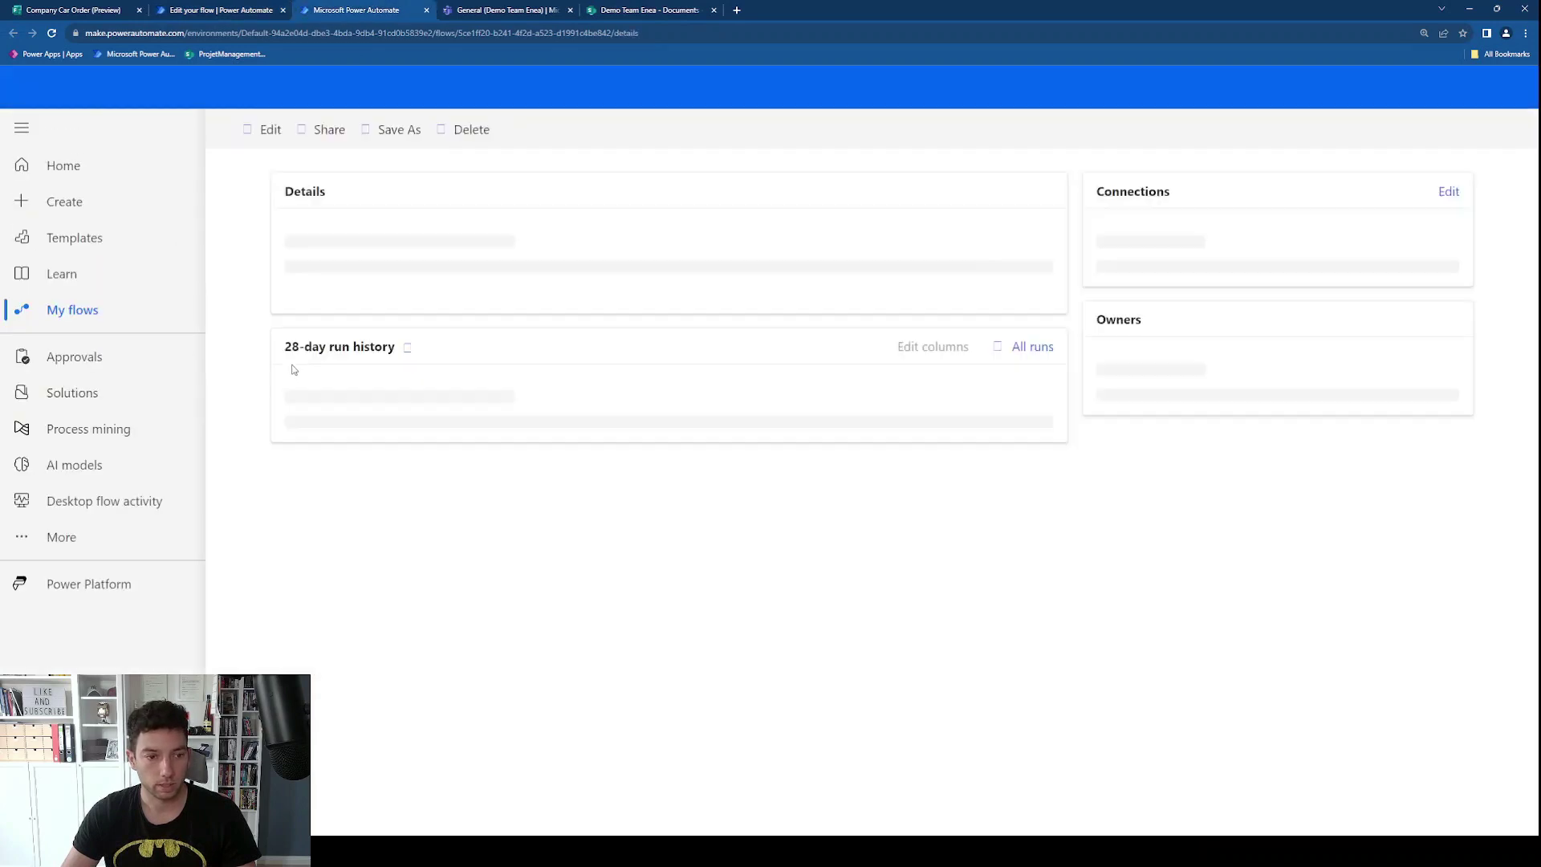
left_click(341, 396)
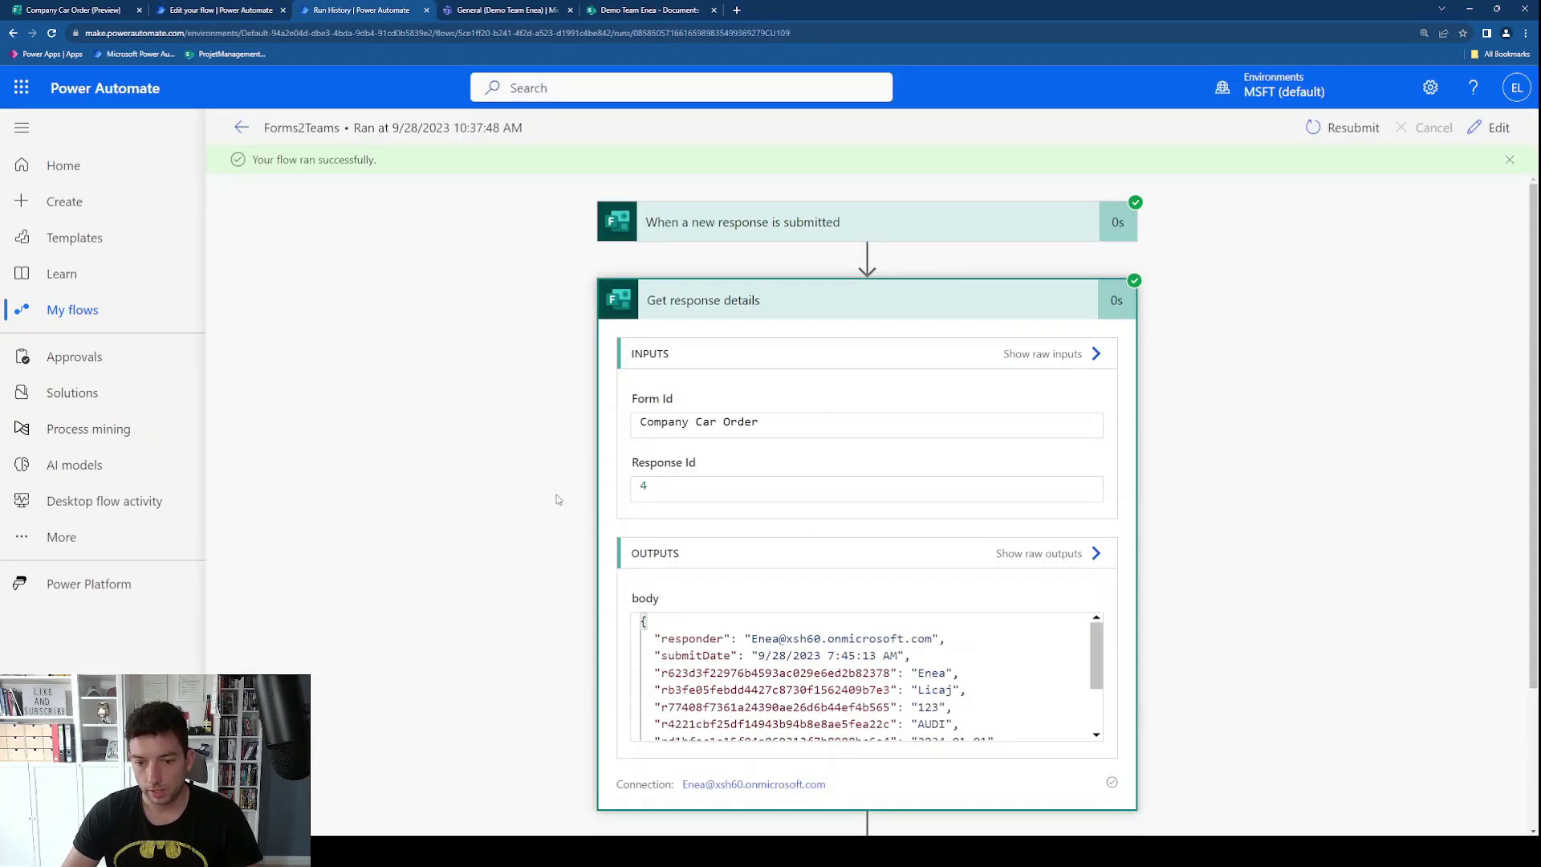
Step: Examine the run's Upload Model Picture output and compare it with the upload question in the Company Car Order form
scroll(561, 497, "down", 3)
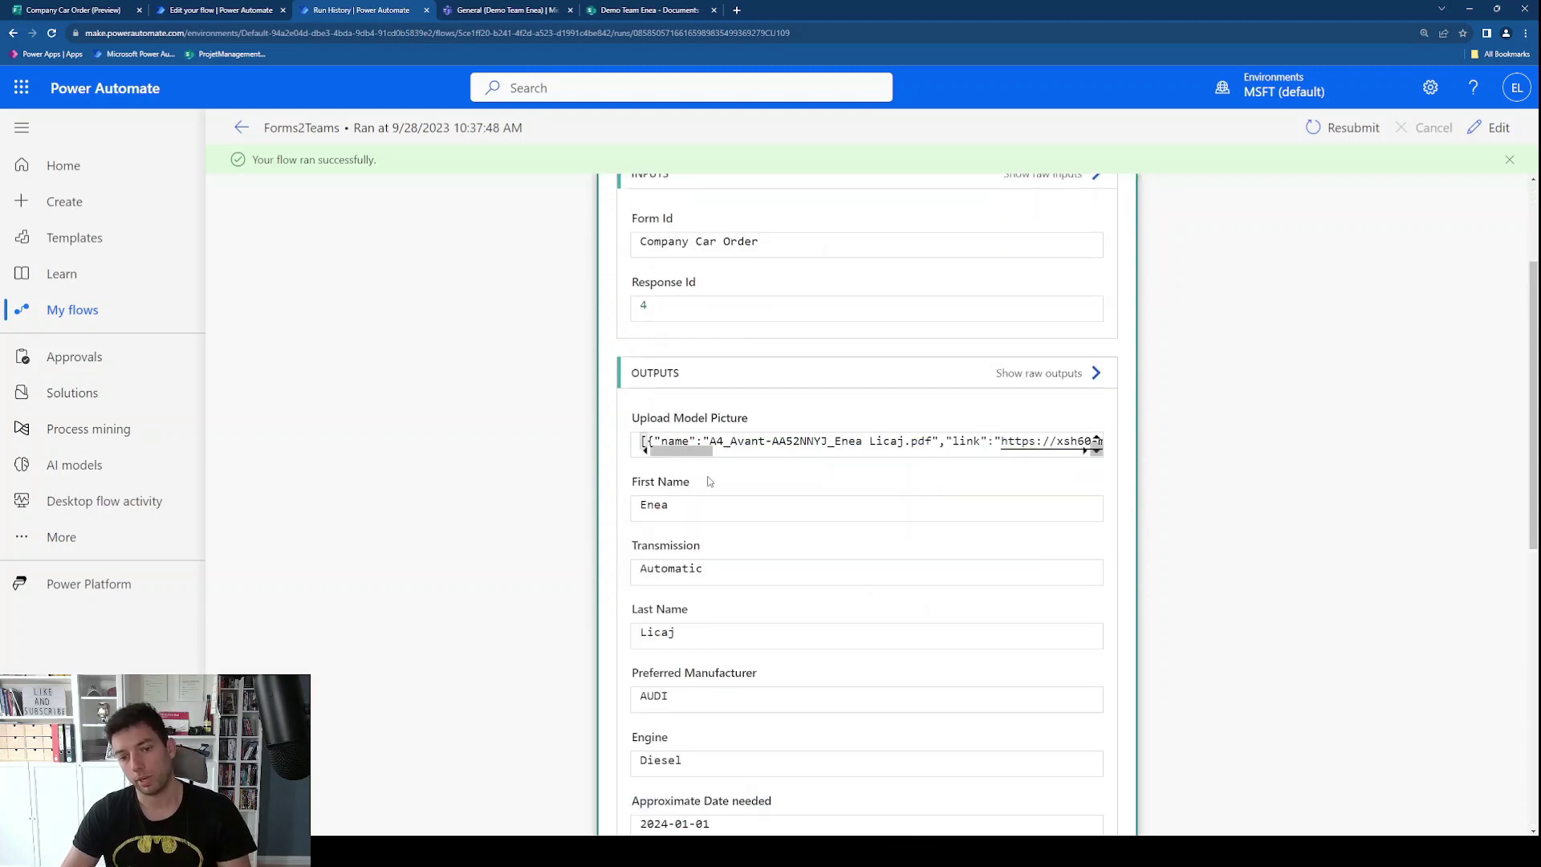
left_click_drag(633, 418, 758, 426)
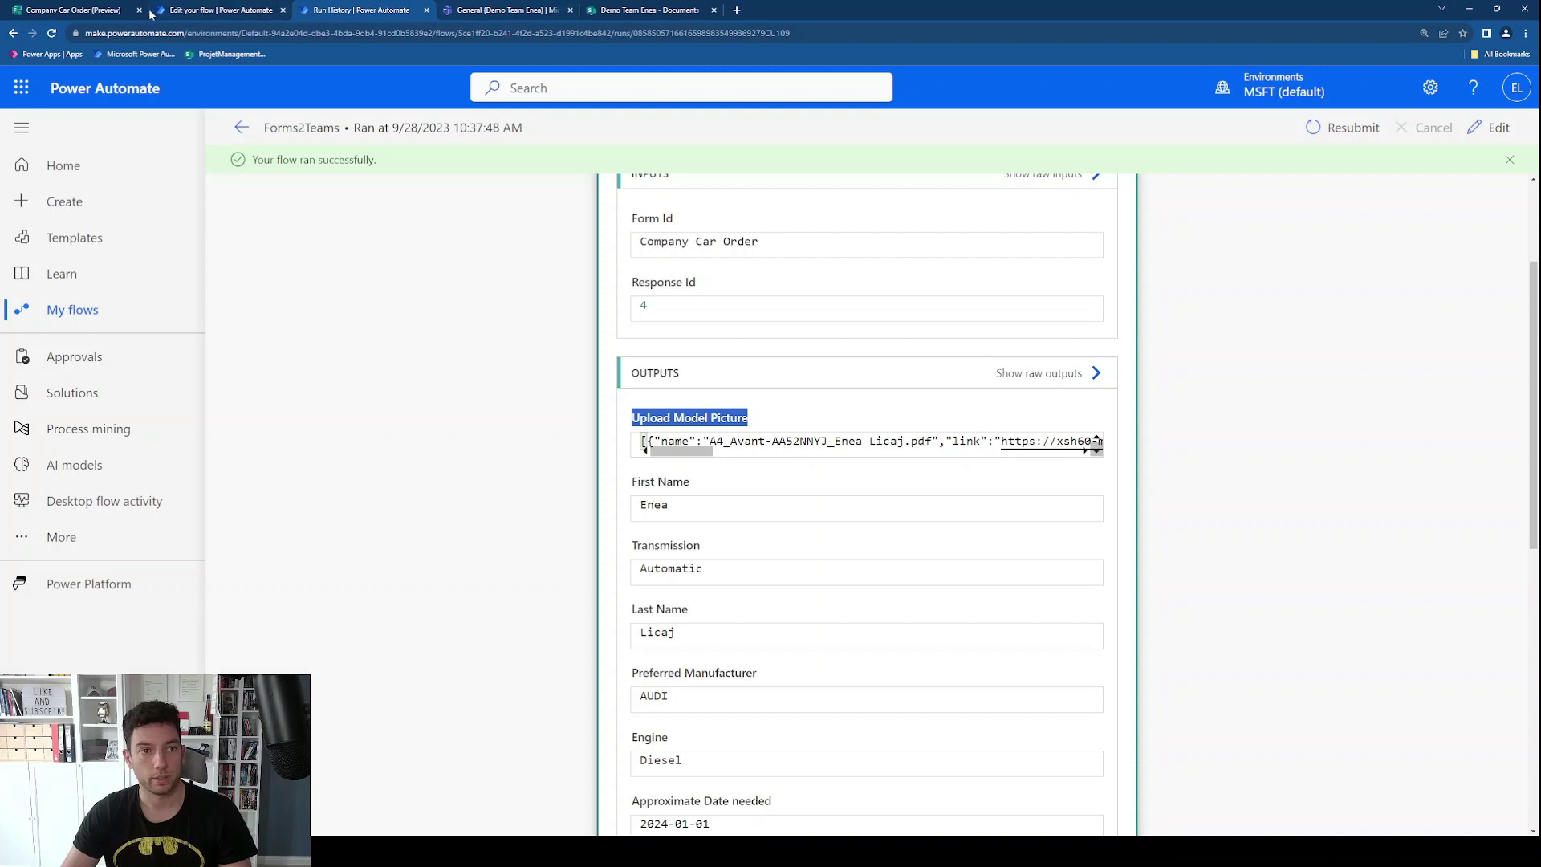
left_click(80, 10)
scroll(594, 341, "down", 5)
scroll(595, 343, "down", 5)
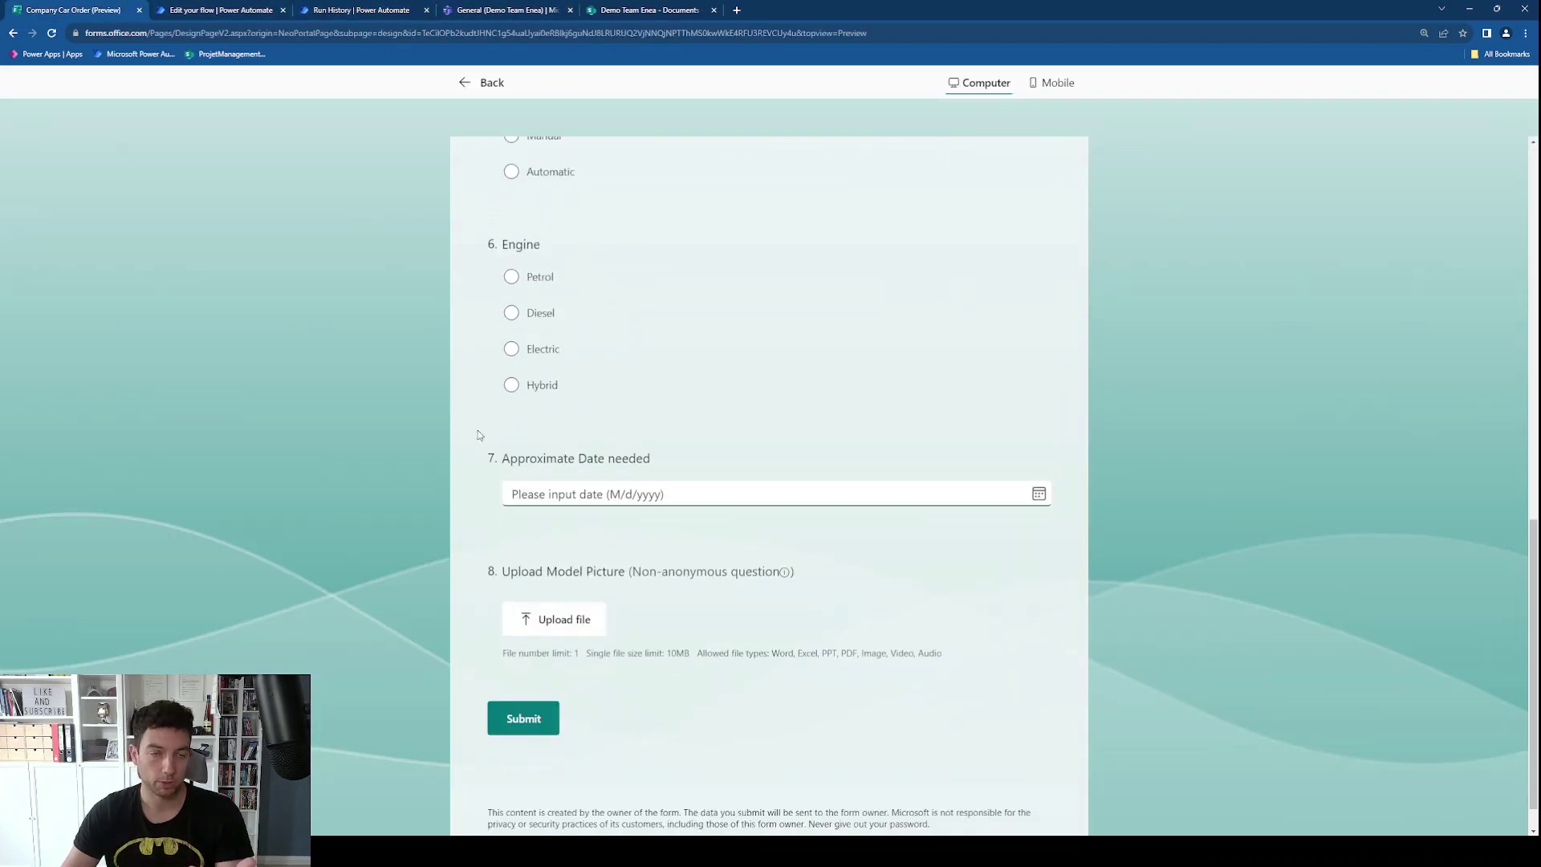
left_click(360, 8)
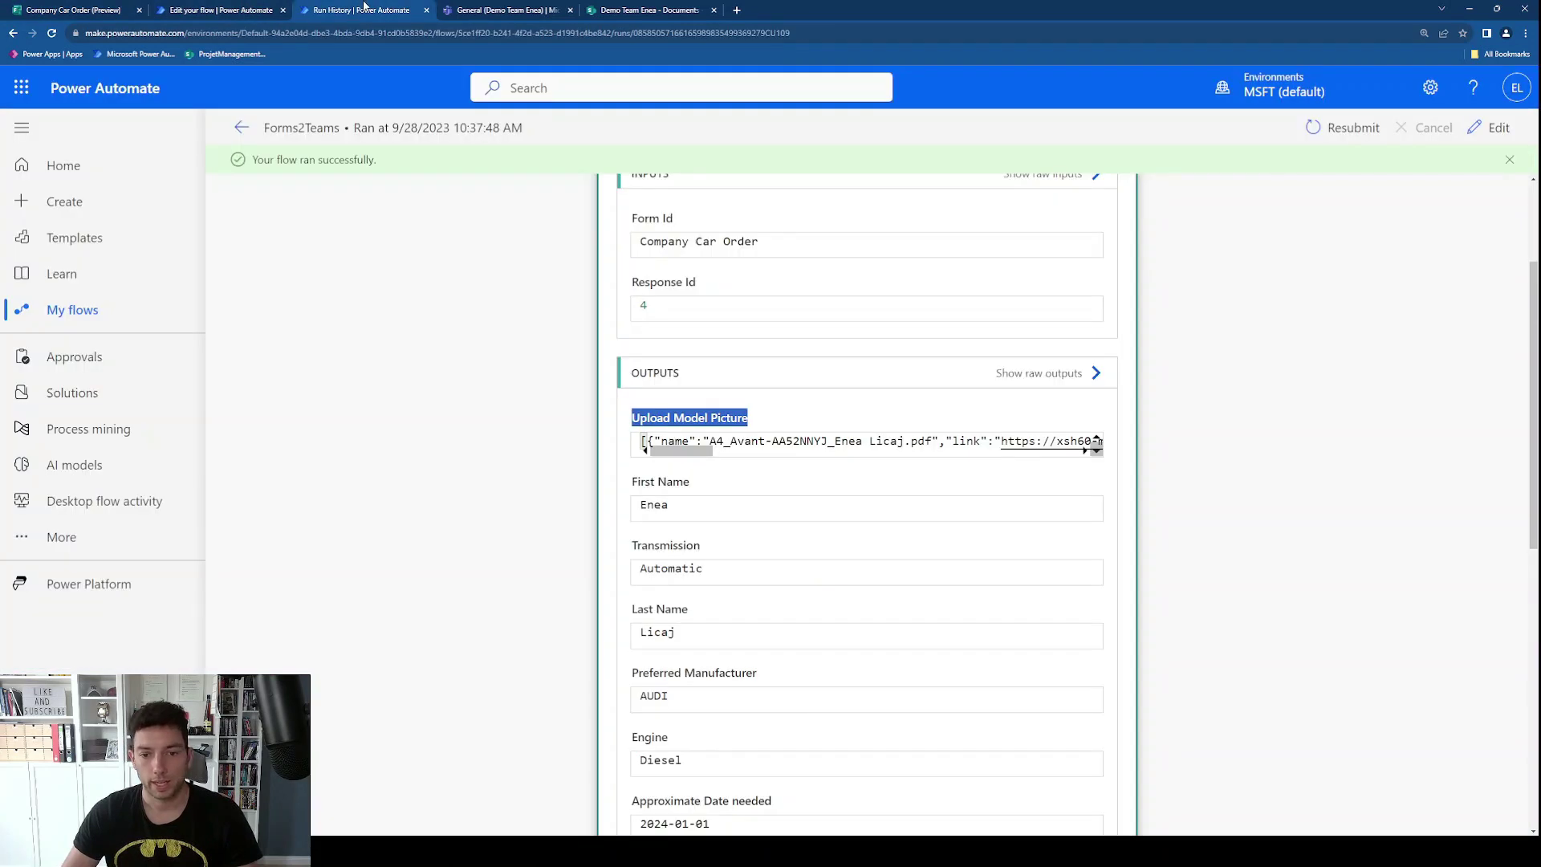
Step: Place the run history browser tab directly after the form's tab and check the form's first questions against the run
left_click_drag(361, 7, 216, 9)
scroll(683, 517, "down", 1)
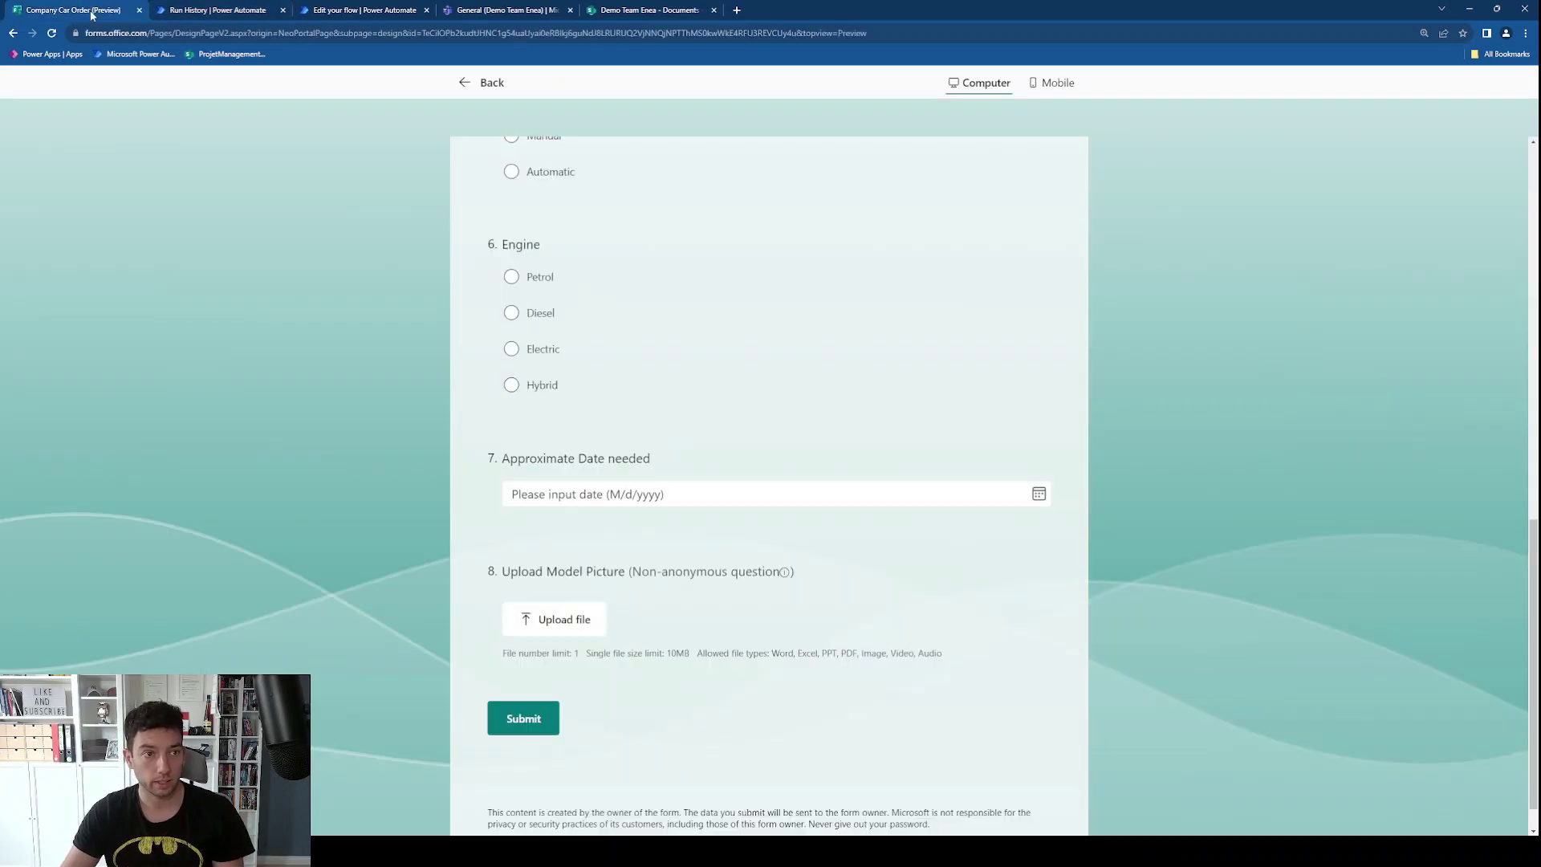
left_click(90, 10)
scroll(568, 321, "up", 15)
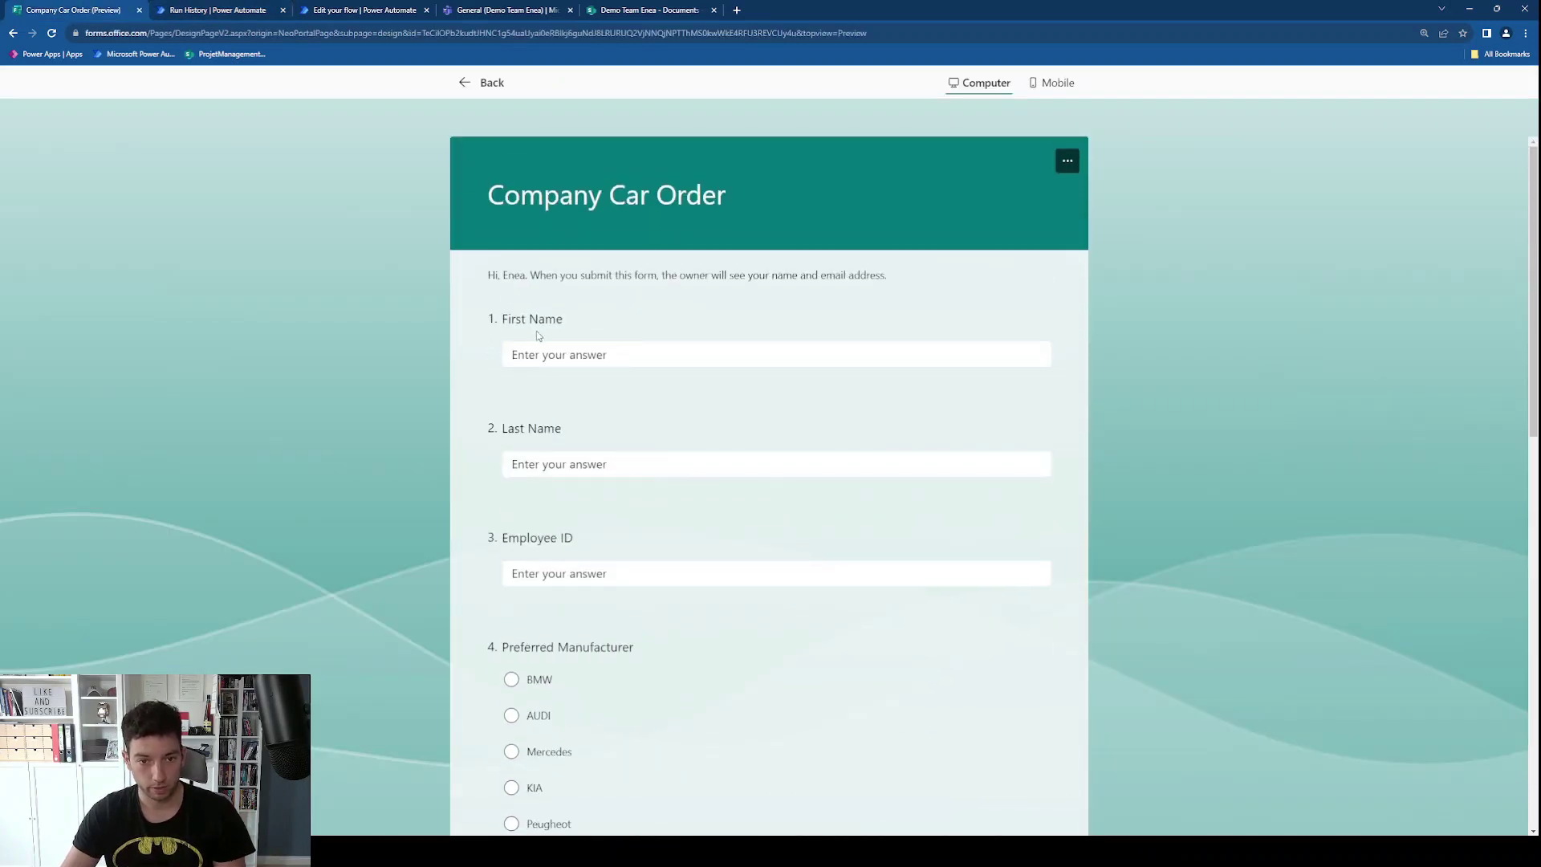
left_click(223, 9)
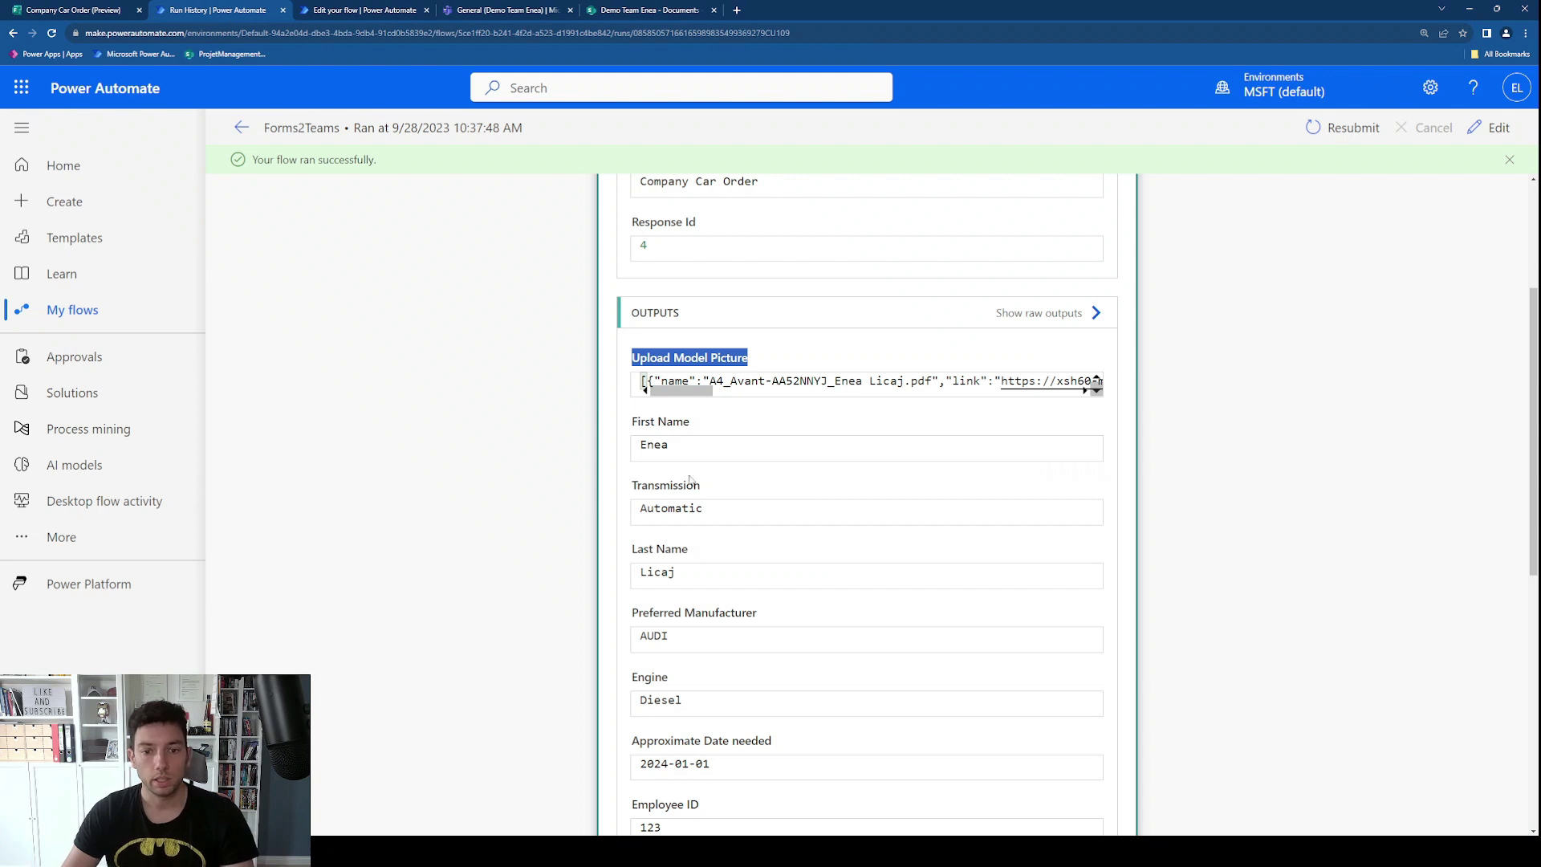
Step: Examine the output fields of Get response details, from Upload Model Picture through the end of the JSON body
left_click(703, 410)
left_click_drag(633, 359, 738, 362)
left_click_drag(687, 434, 632, 423)
left_click(719, 488)
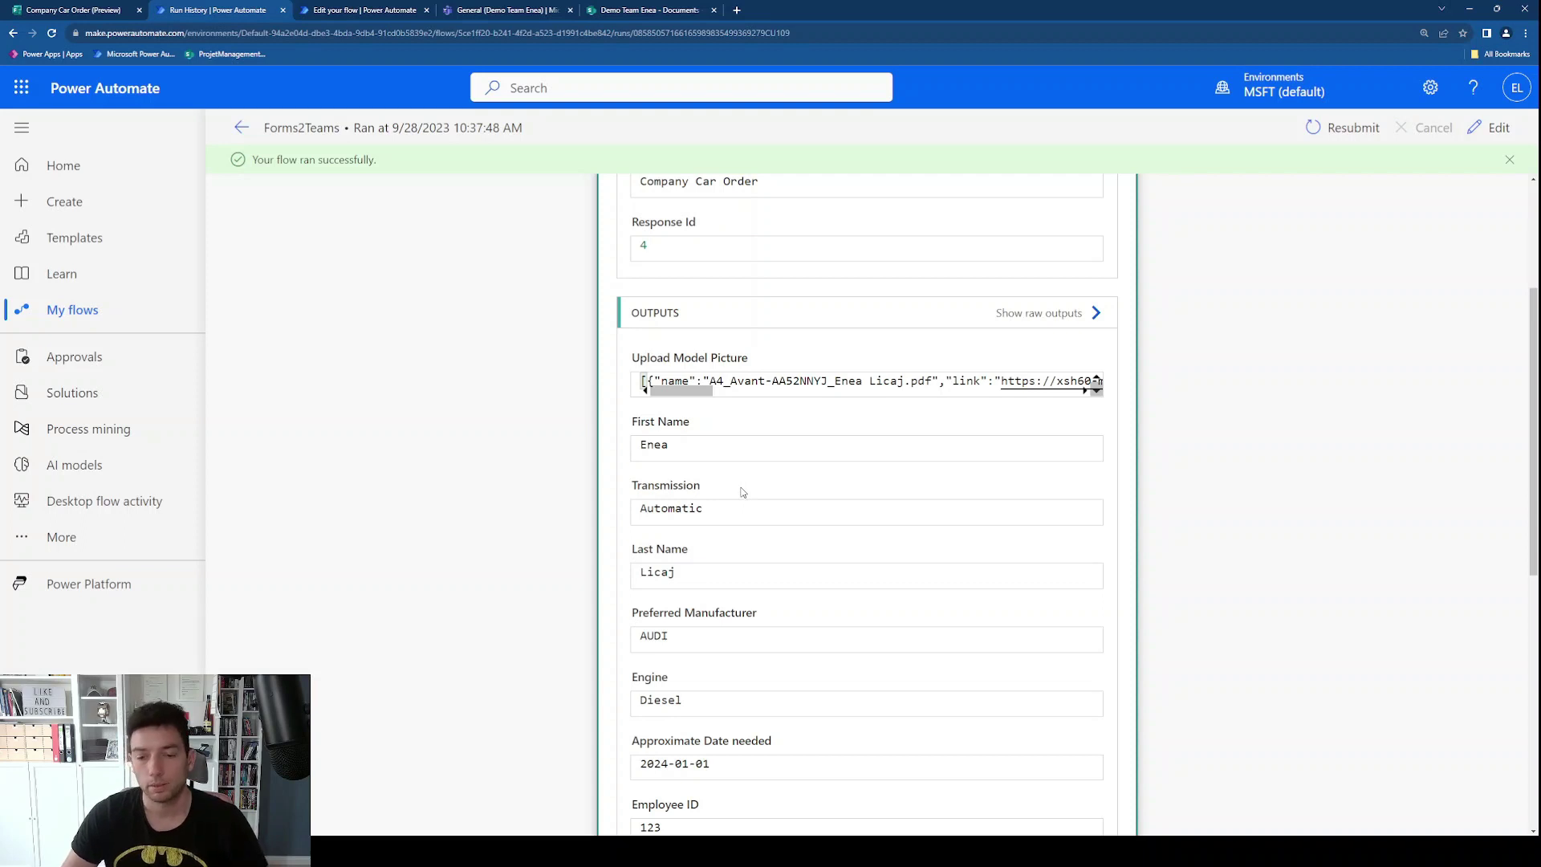
scroll(763, 483, "down", 1)
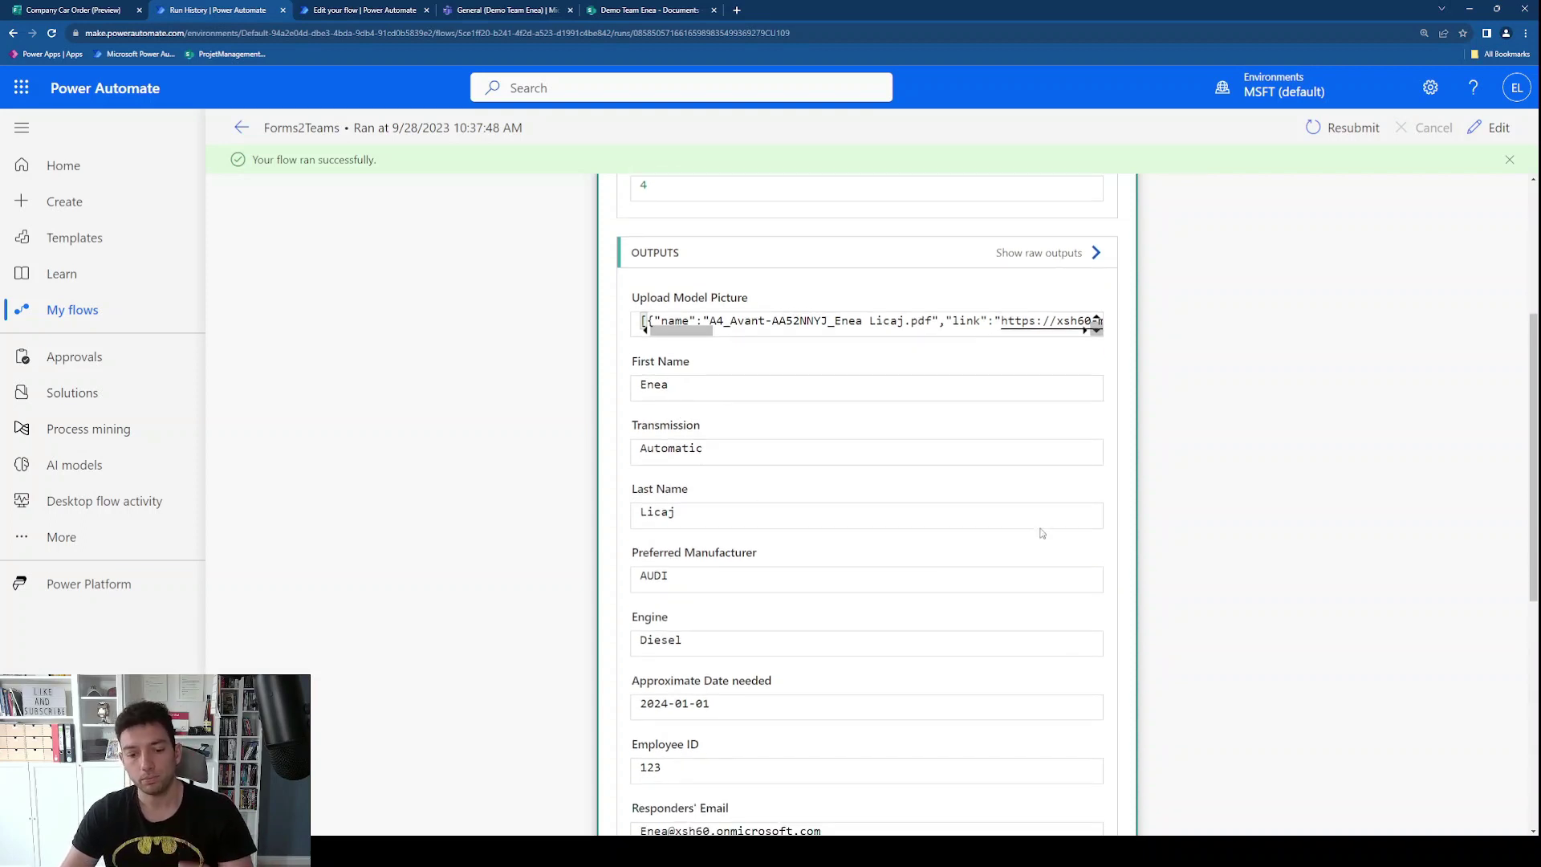
scroll(1043, 488, "down", 4)
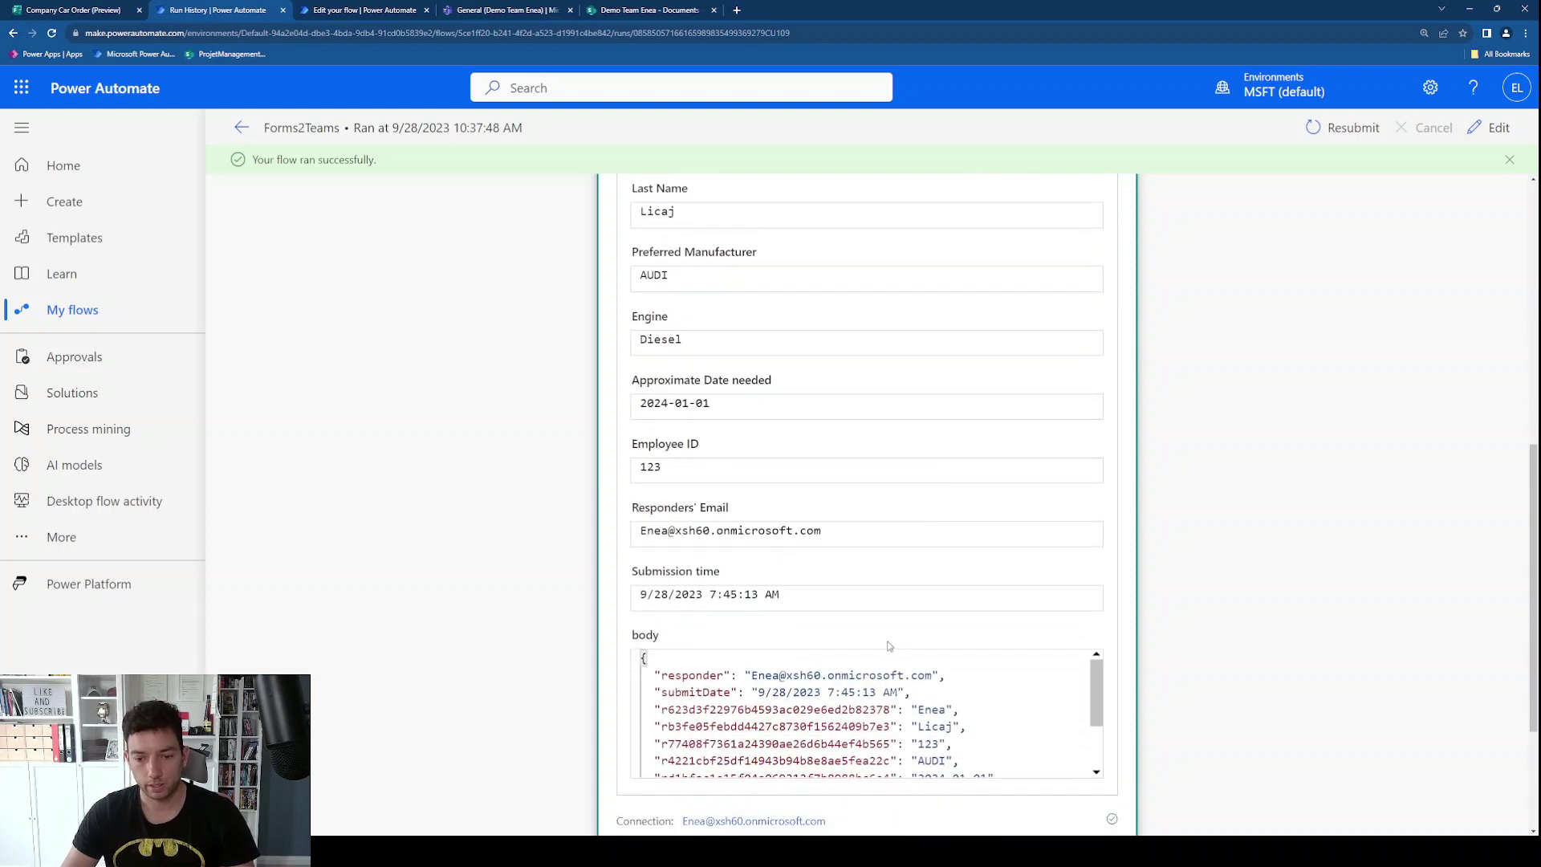
scroll(886, 638, "down", 2)
scroll(891, 642, "down", 3)
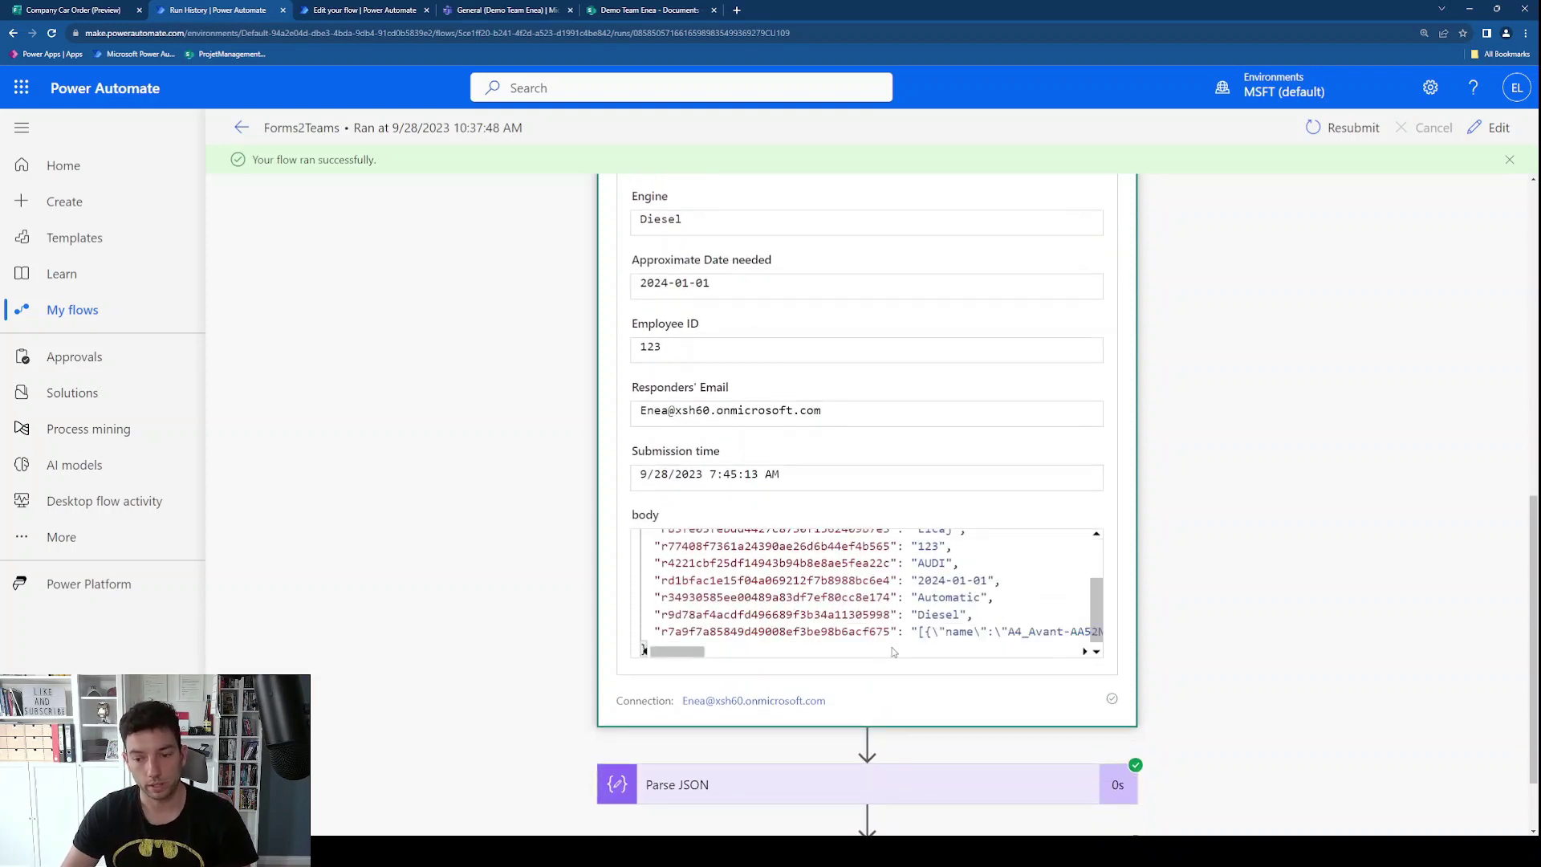
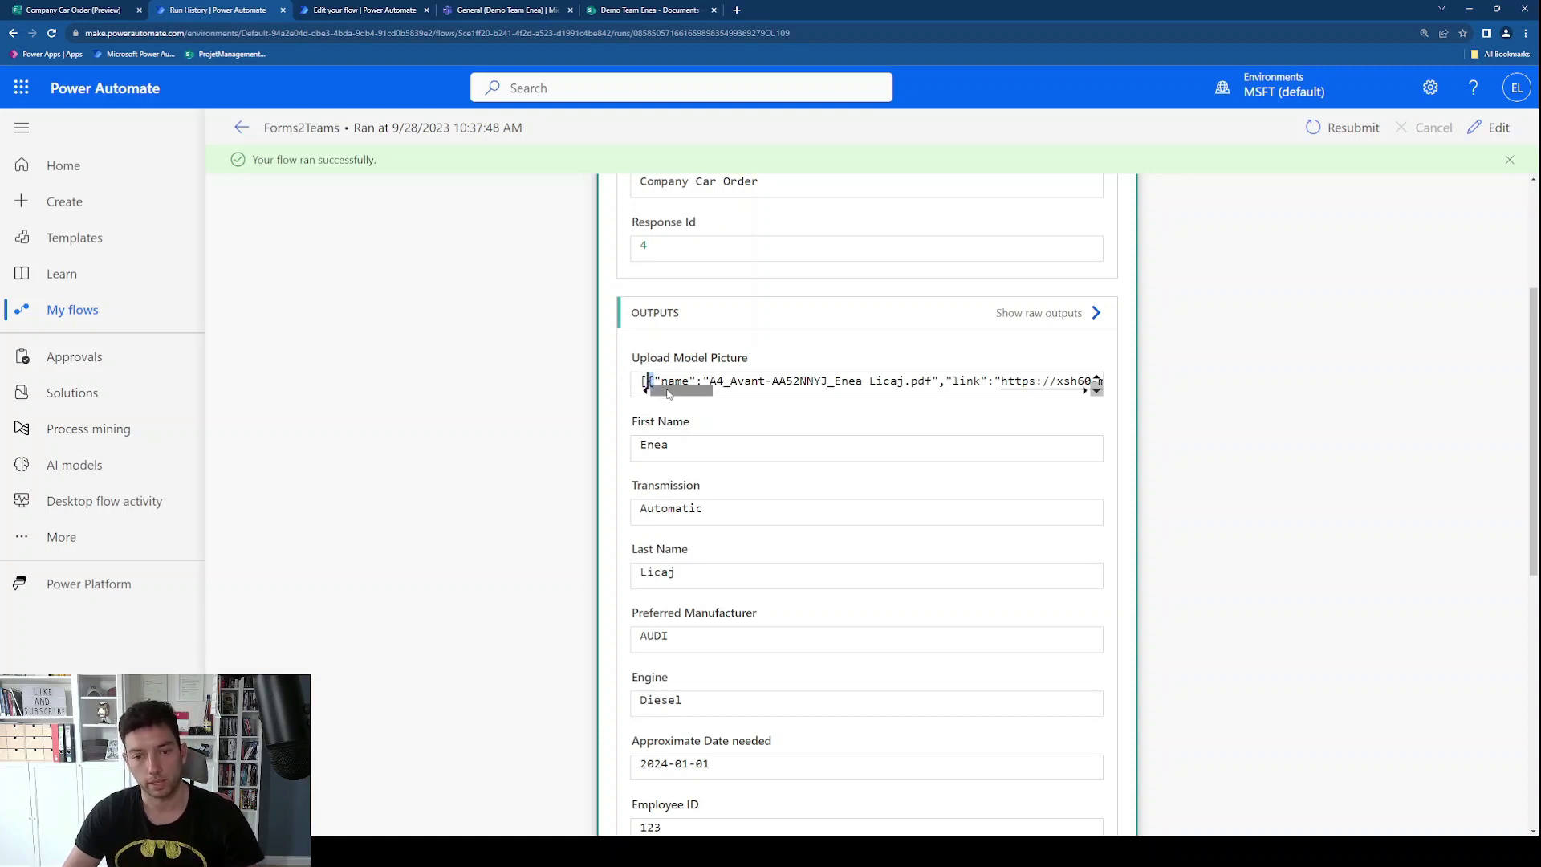
Step: Inspect the Upload Model Picture JSON value in the run outputs, including its name and link properties
mouse_move(667, 394)
left_mouse_down()
mouse_move(1073, 384)
mouse_move(715, 384)
mouse_move(996, 398)
mouse_move(665, 413)
left_mouse_up()
left_click(823, 380)
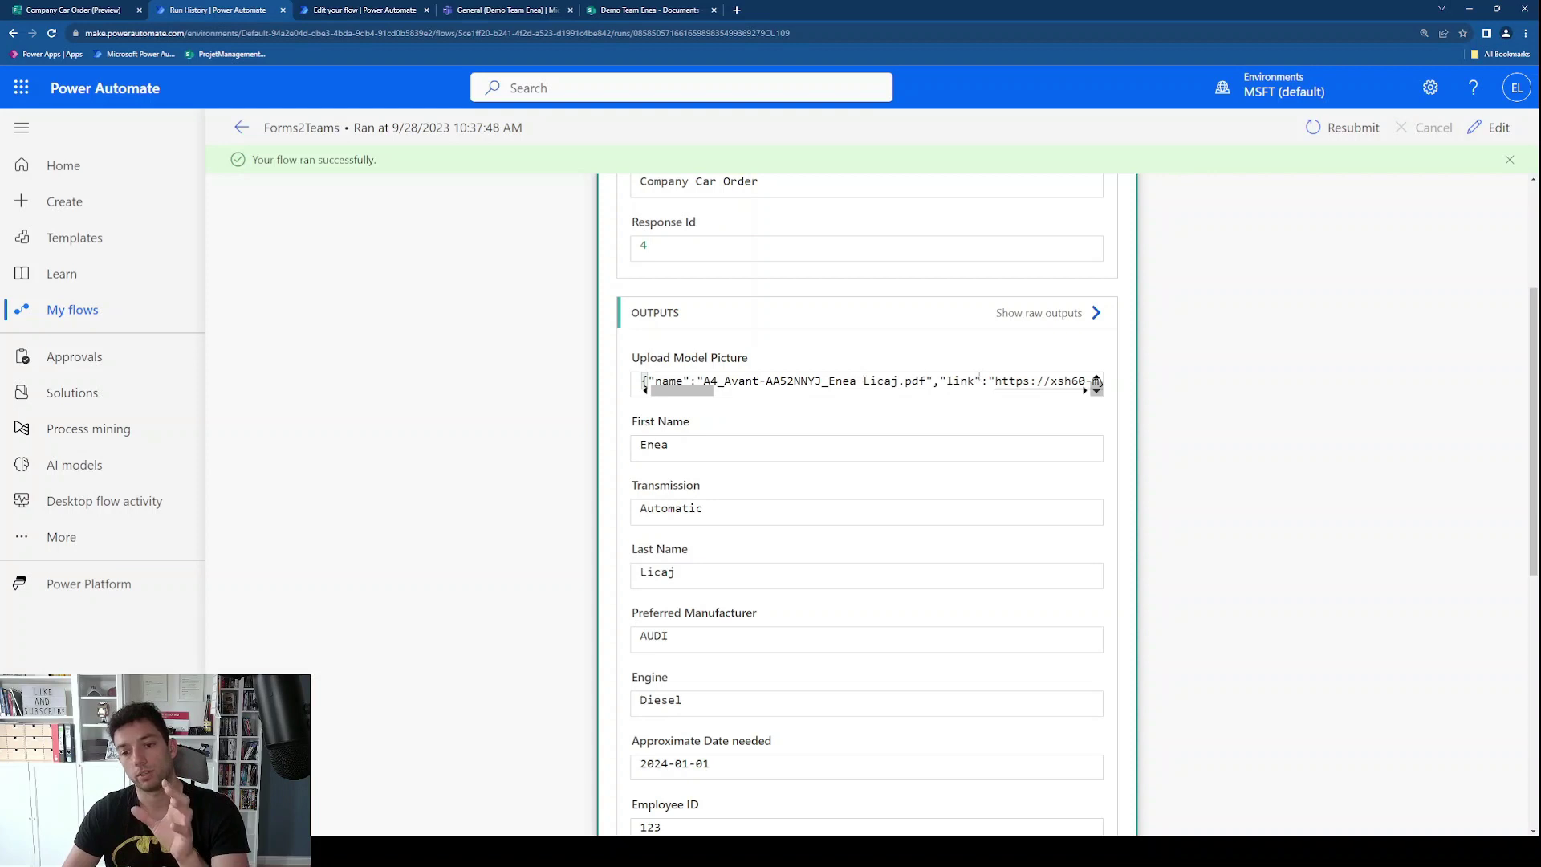
left_click_drag(696, 391, 749, 402)
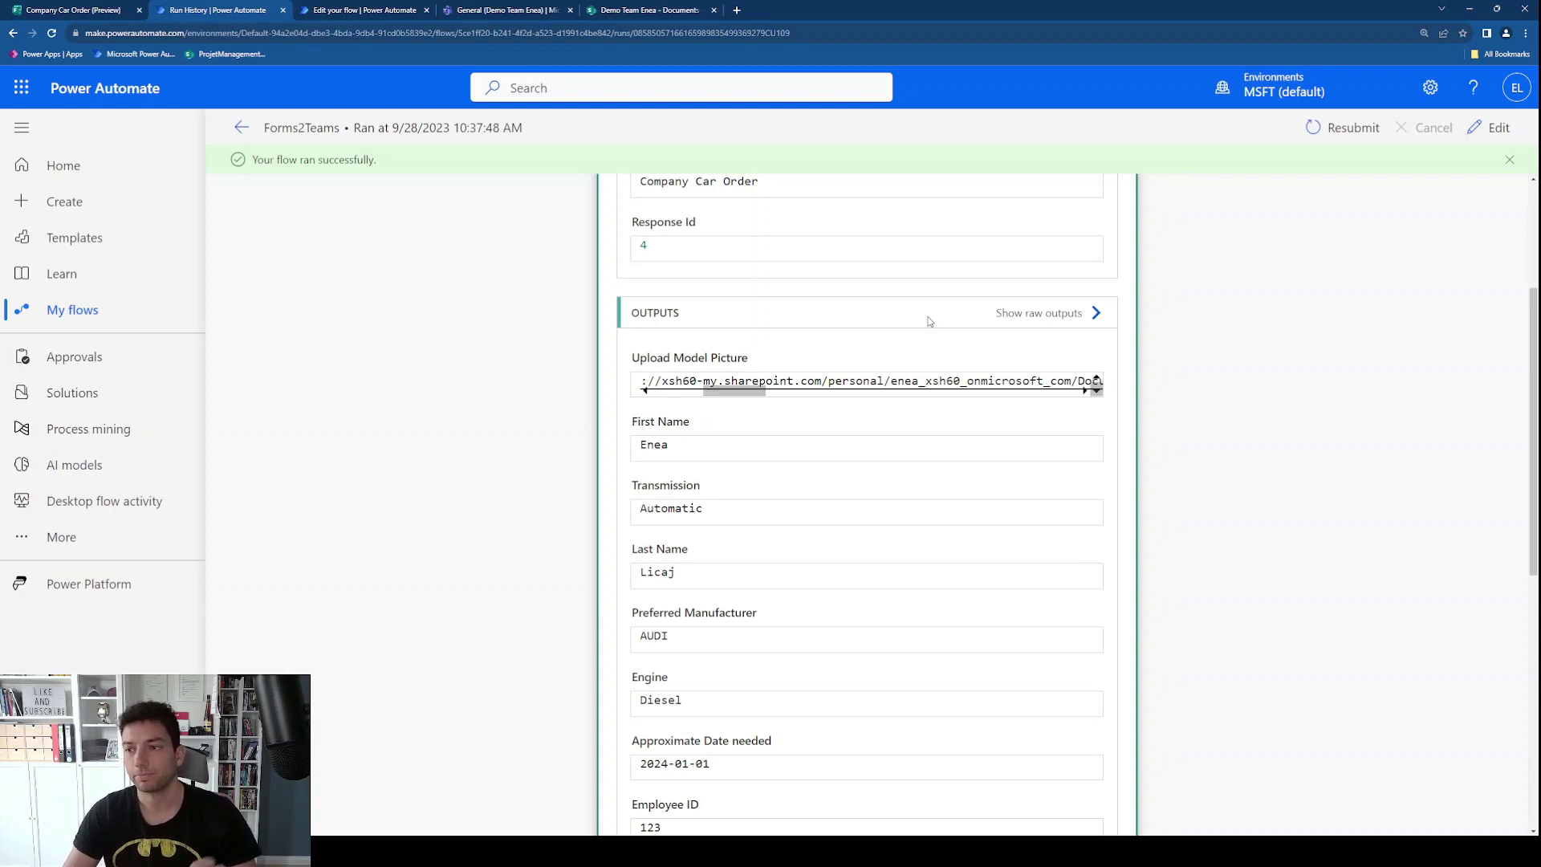
Step: Return to the flow editor and expand the Parse JSON action to view its content and schema
left_click(108, 7)
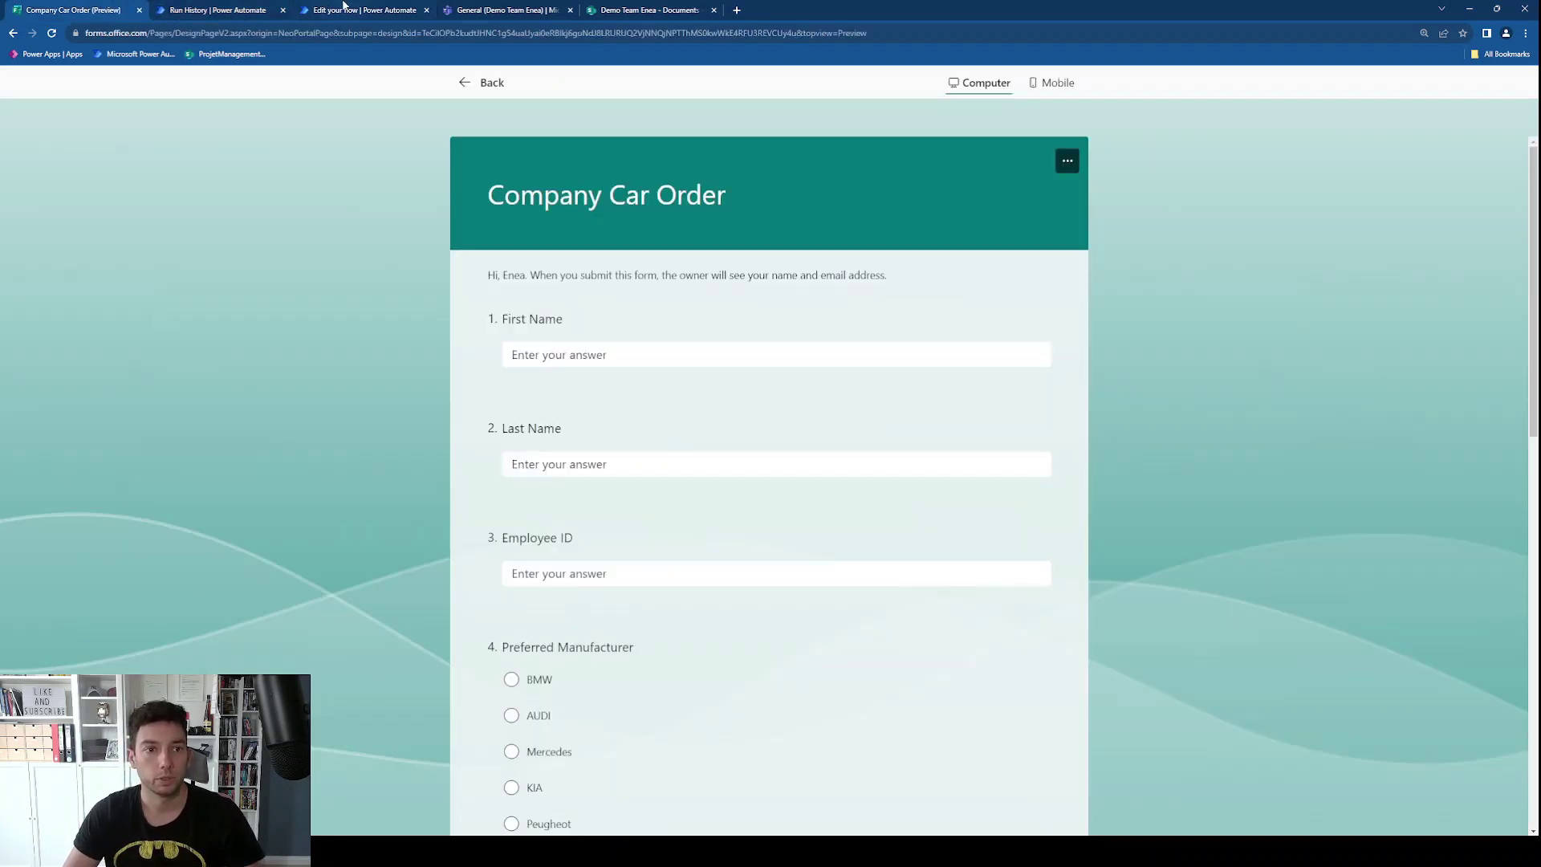
left_click(347, 8)
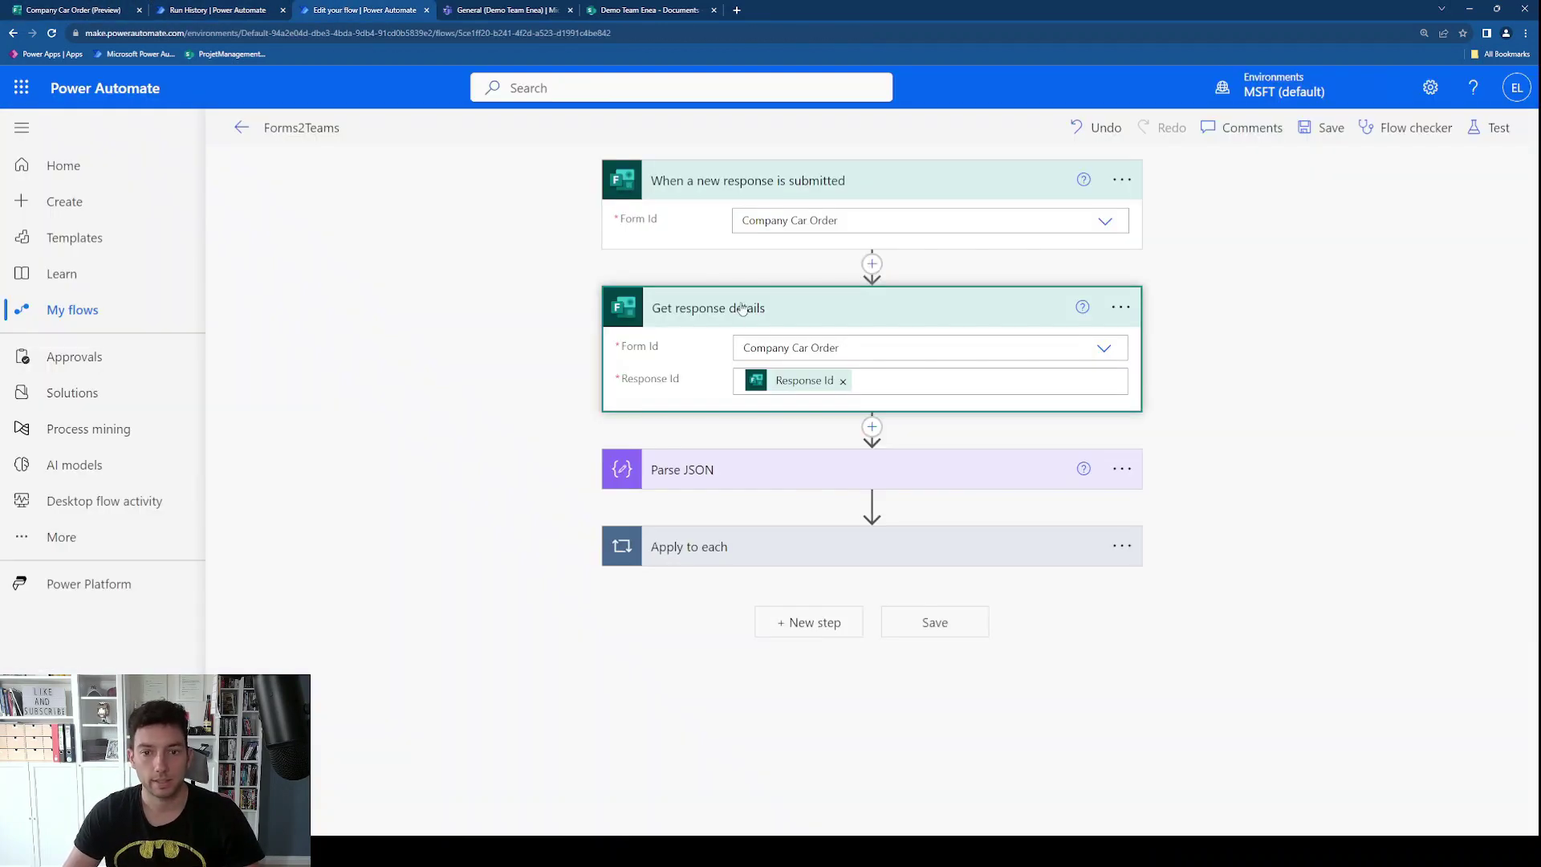
left_click(704, 470)
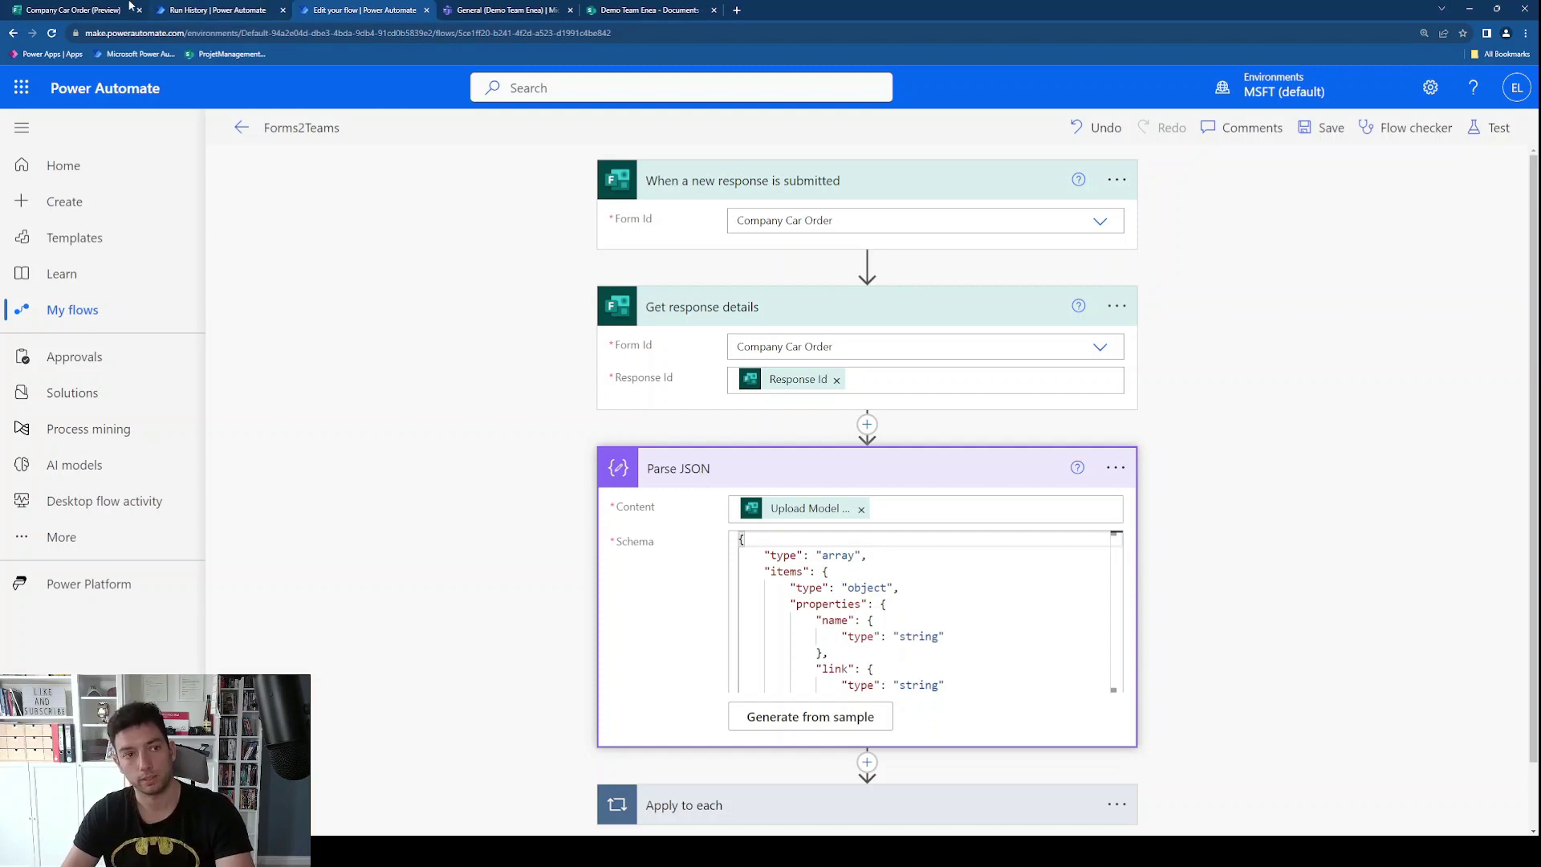
Step: Return to the run history and re-examine the start of the Upload Model Picture array used as Parse JSON content
left_click(88, 10)
left_click(245, 11)
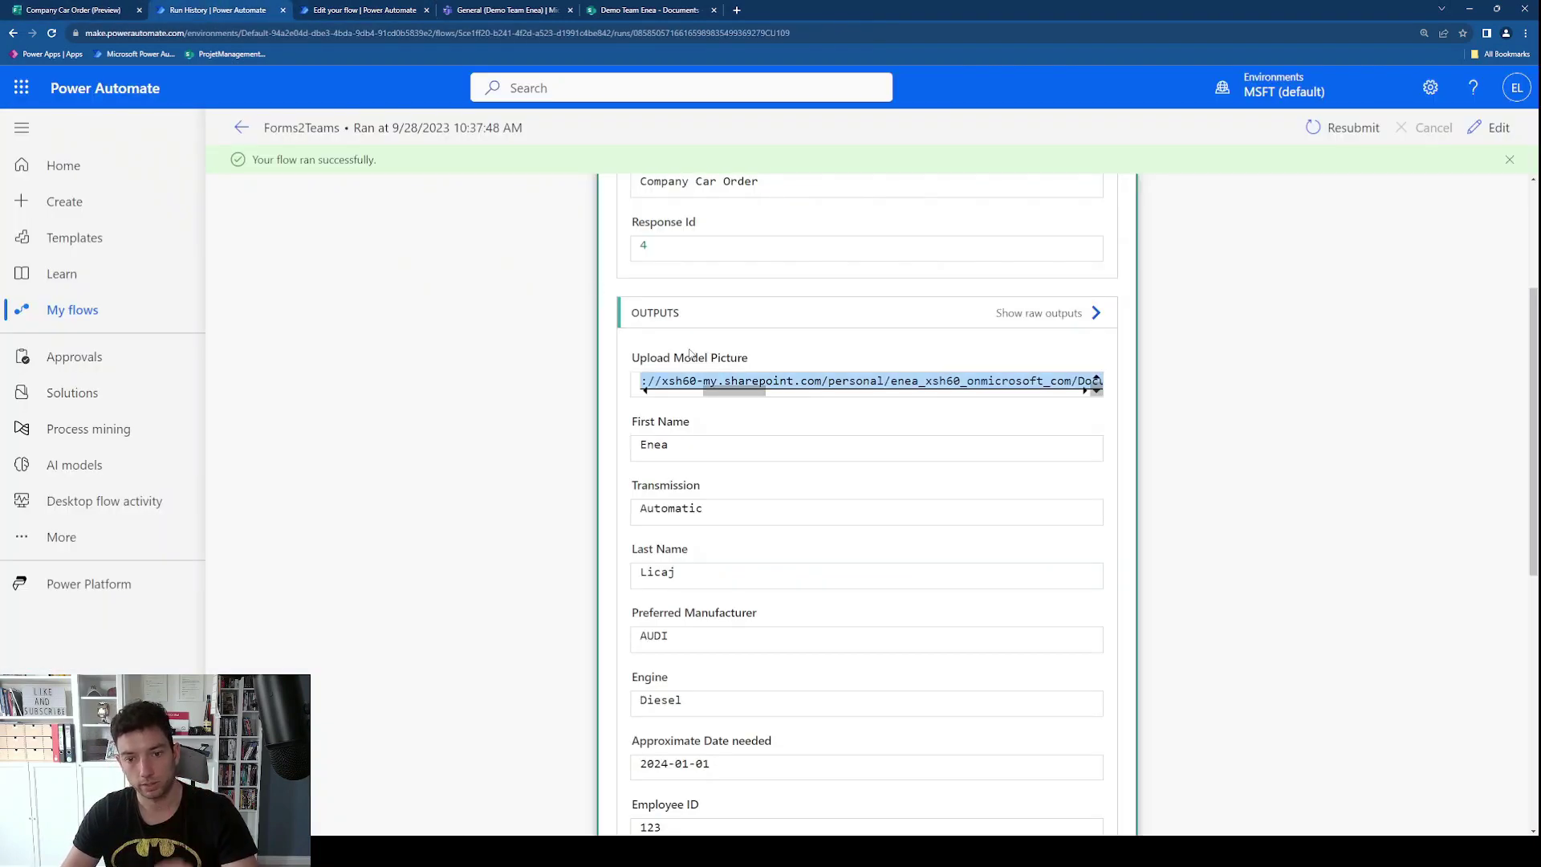
mouse_move(734, 392)
left_mouse_down()
mouse_move(923, 397)
mouse_move(766, 406)
mouse_move(998, 402)
mouse_move(749, 409)
left_mouse_up()
left_click(689, 381)
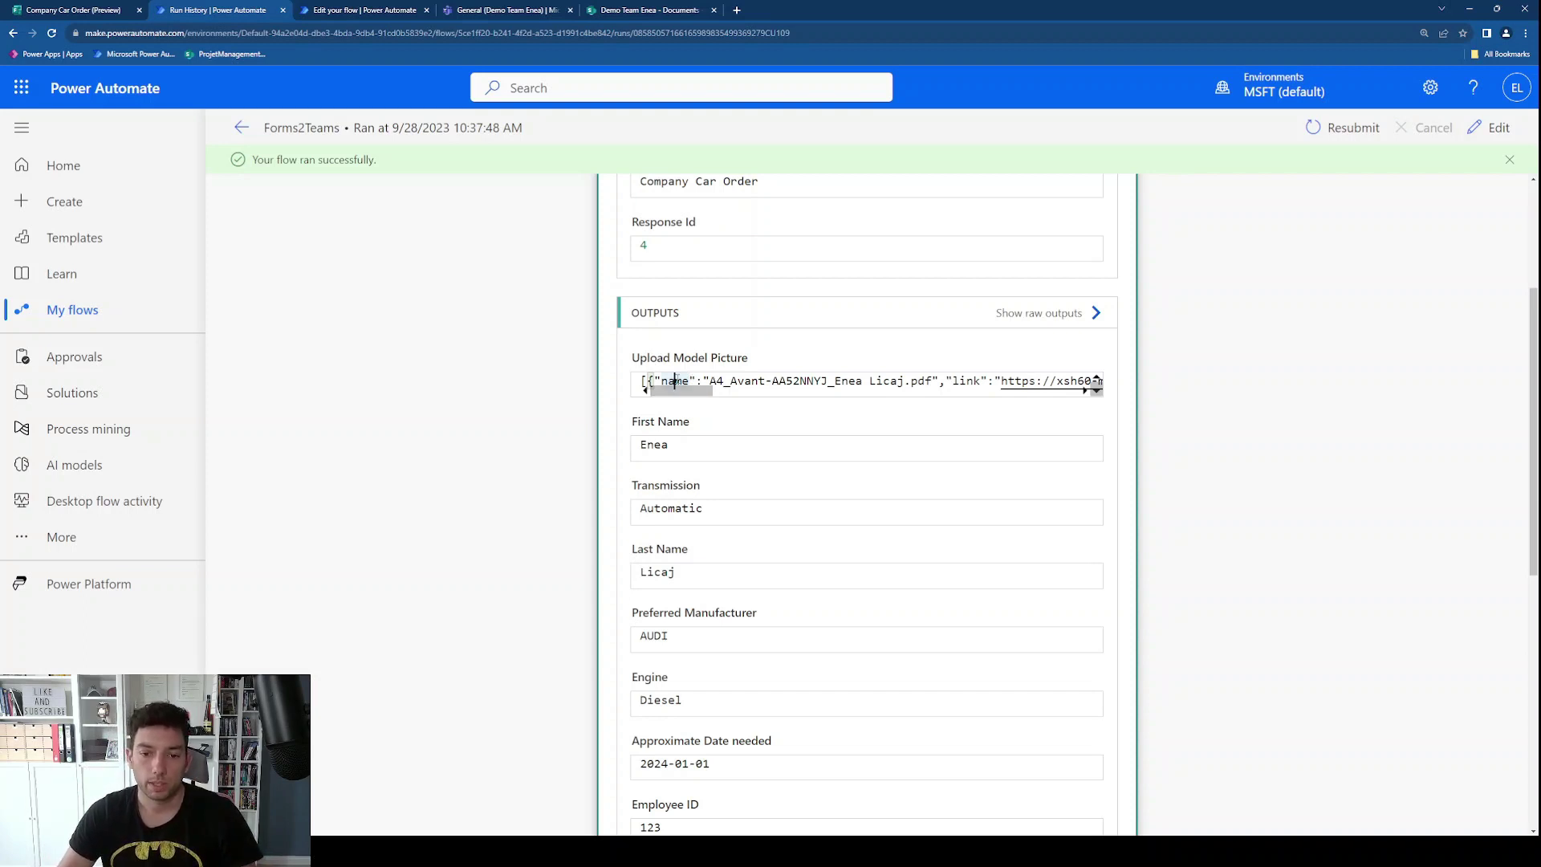
Step: Select the full Upload Model Picture JSON in the run outputs and open sample-based schema generation for Parse JSON in the flow editor
key("ctrl+a")
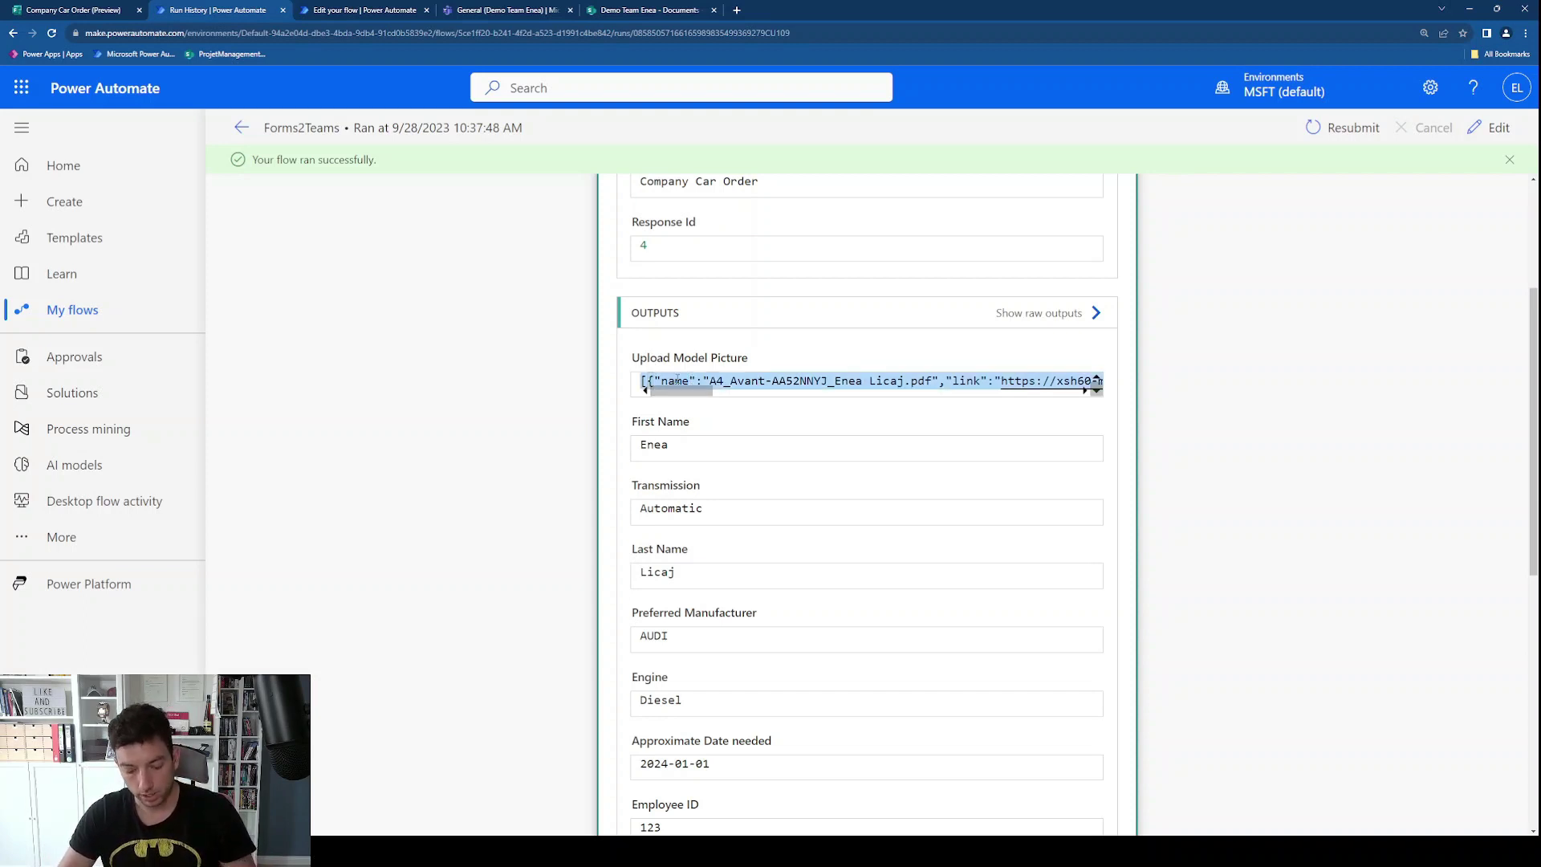
scroll(867, 381, "right", 5)
scroll(867, 381, "left", 5)
left_click(393, 8)
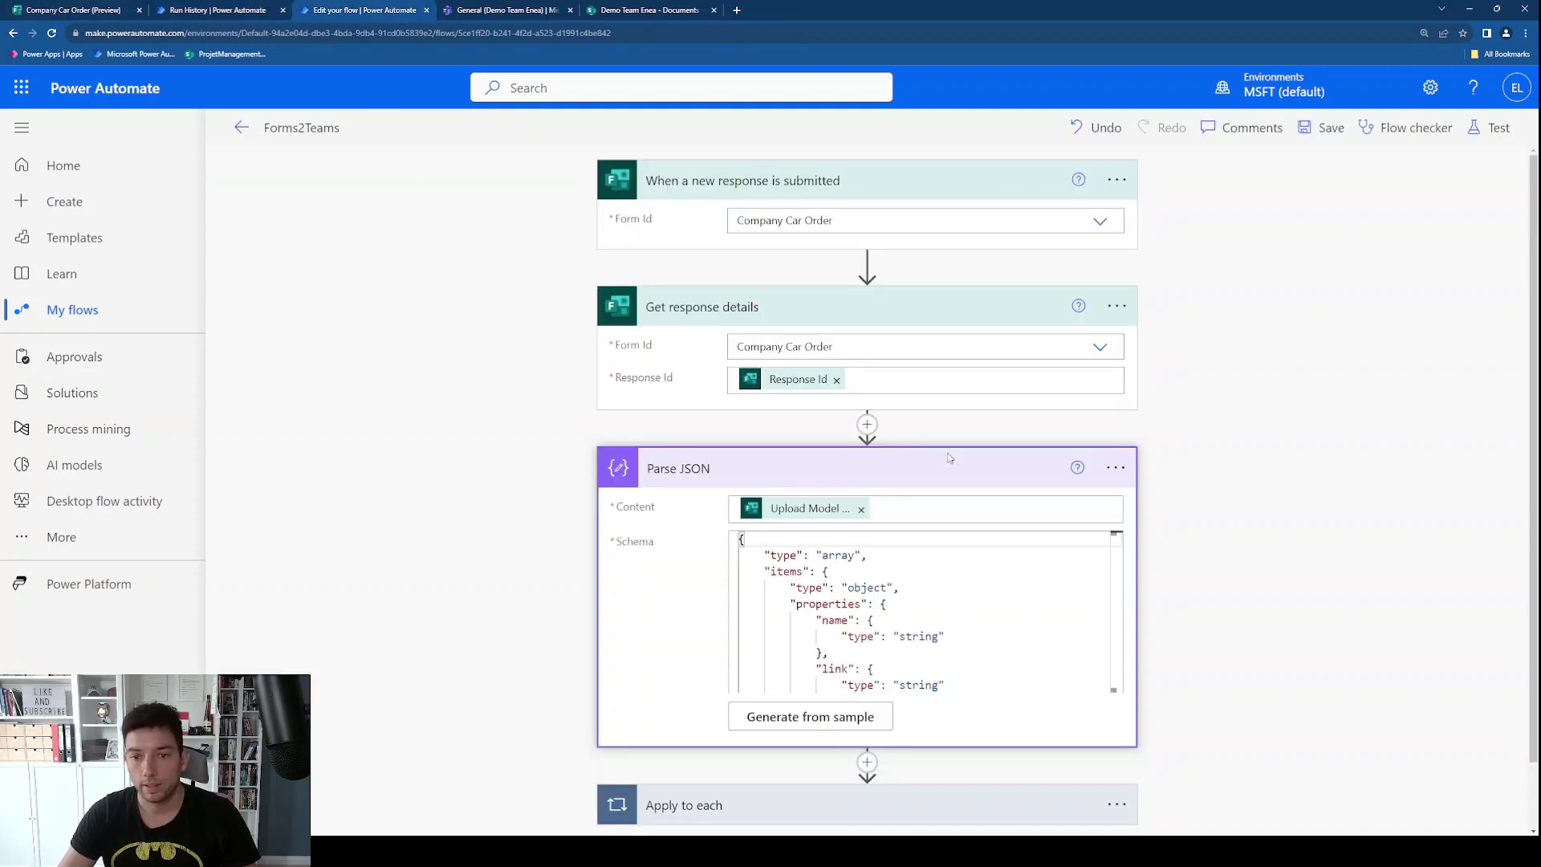
scroll(923, 578, "down", 1)
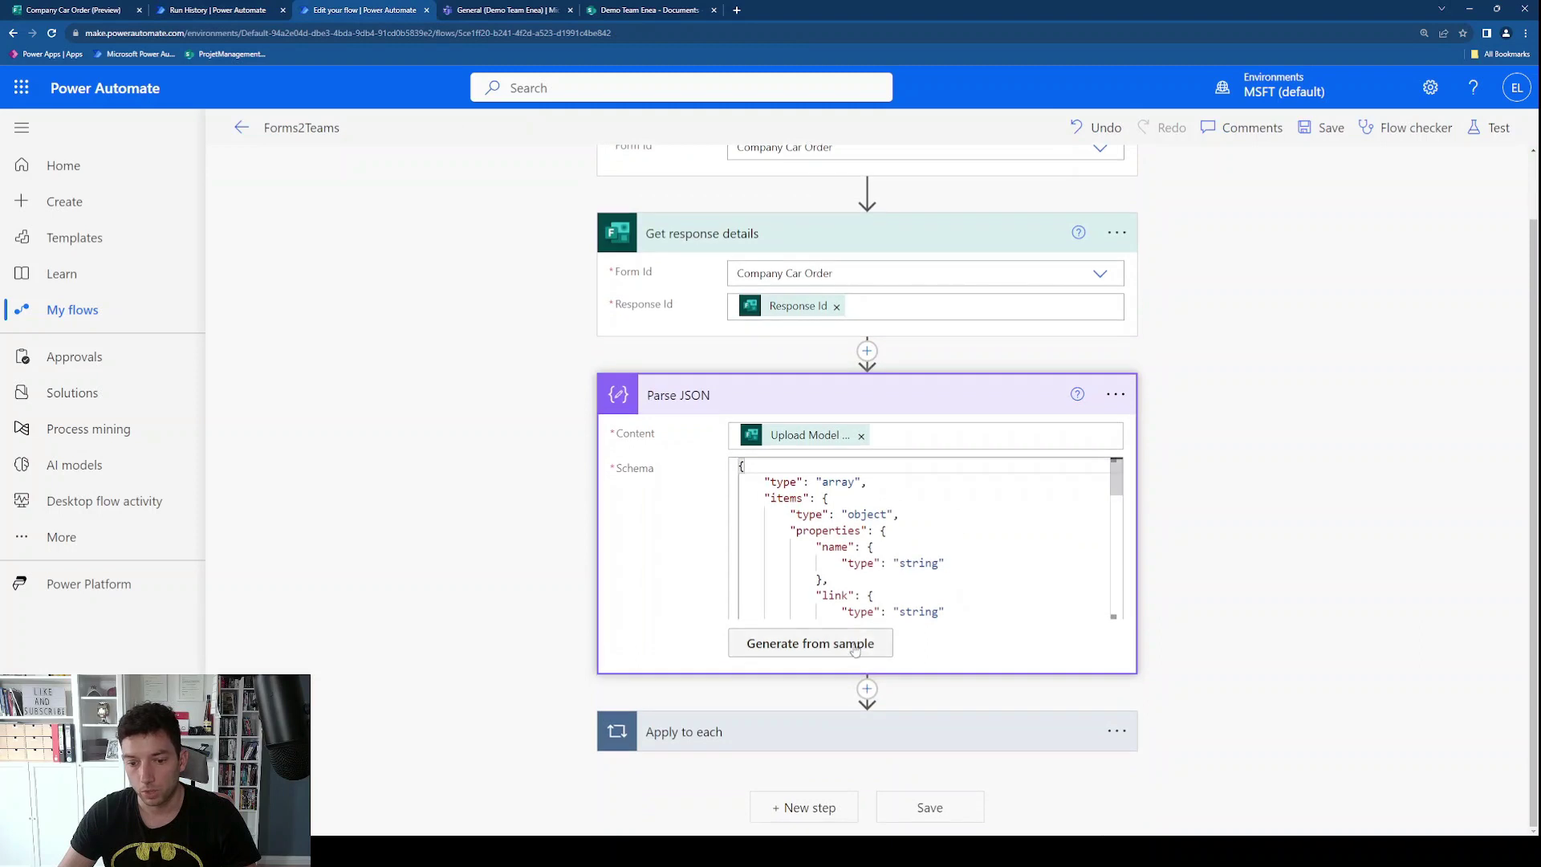
left_click(856, 649)
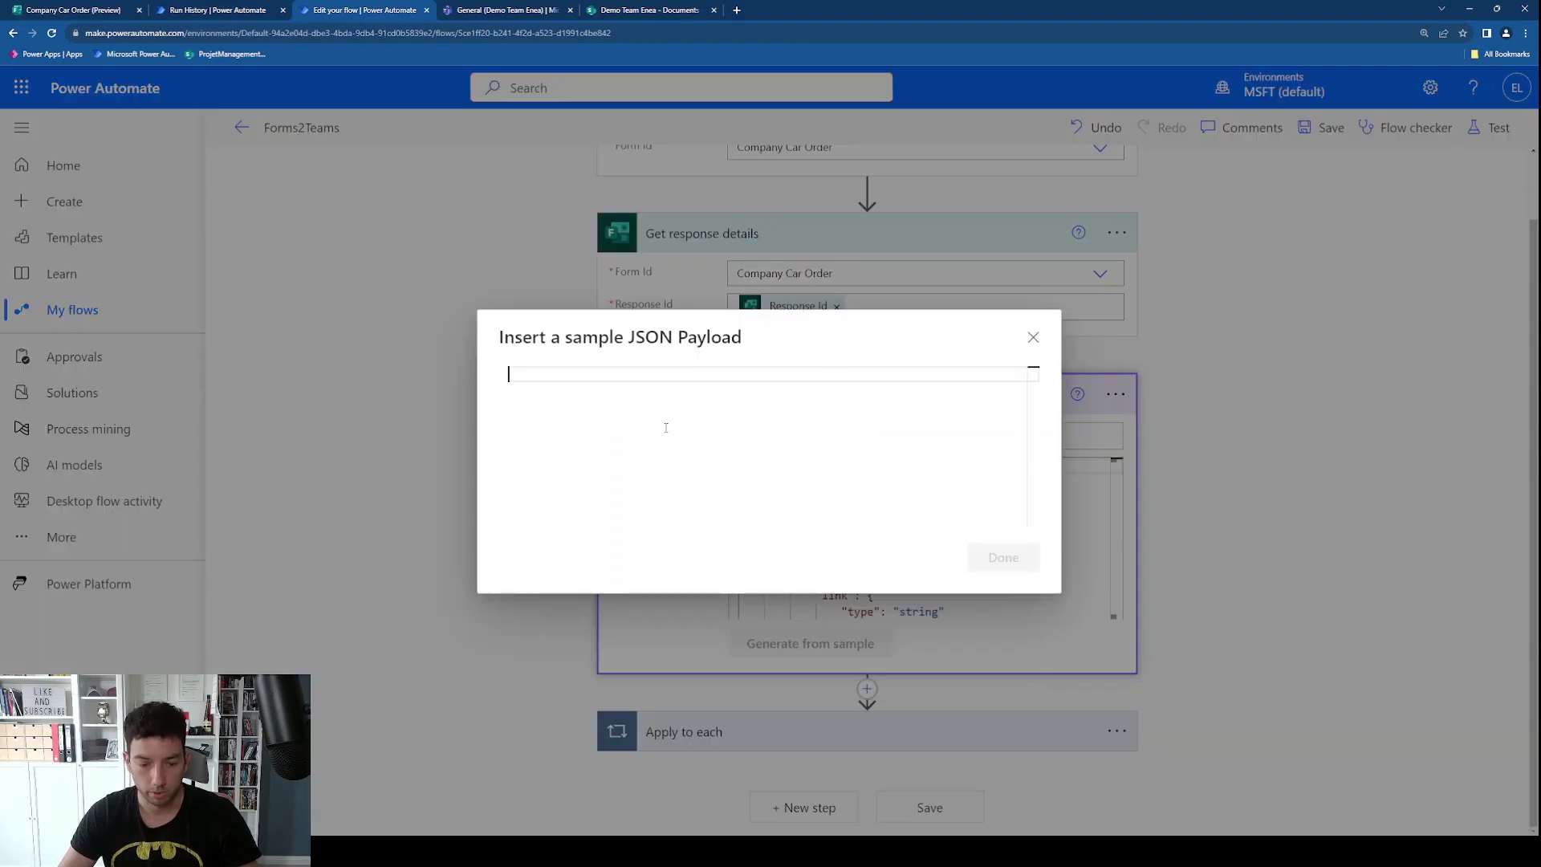
type("@{outputs('Compose_Link')}")
key("ctrl+a")
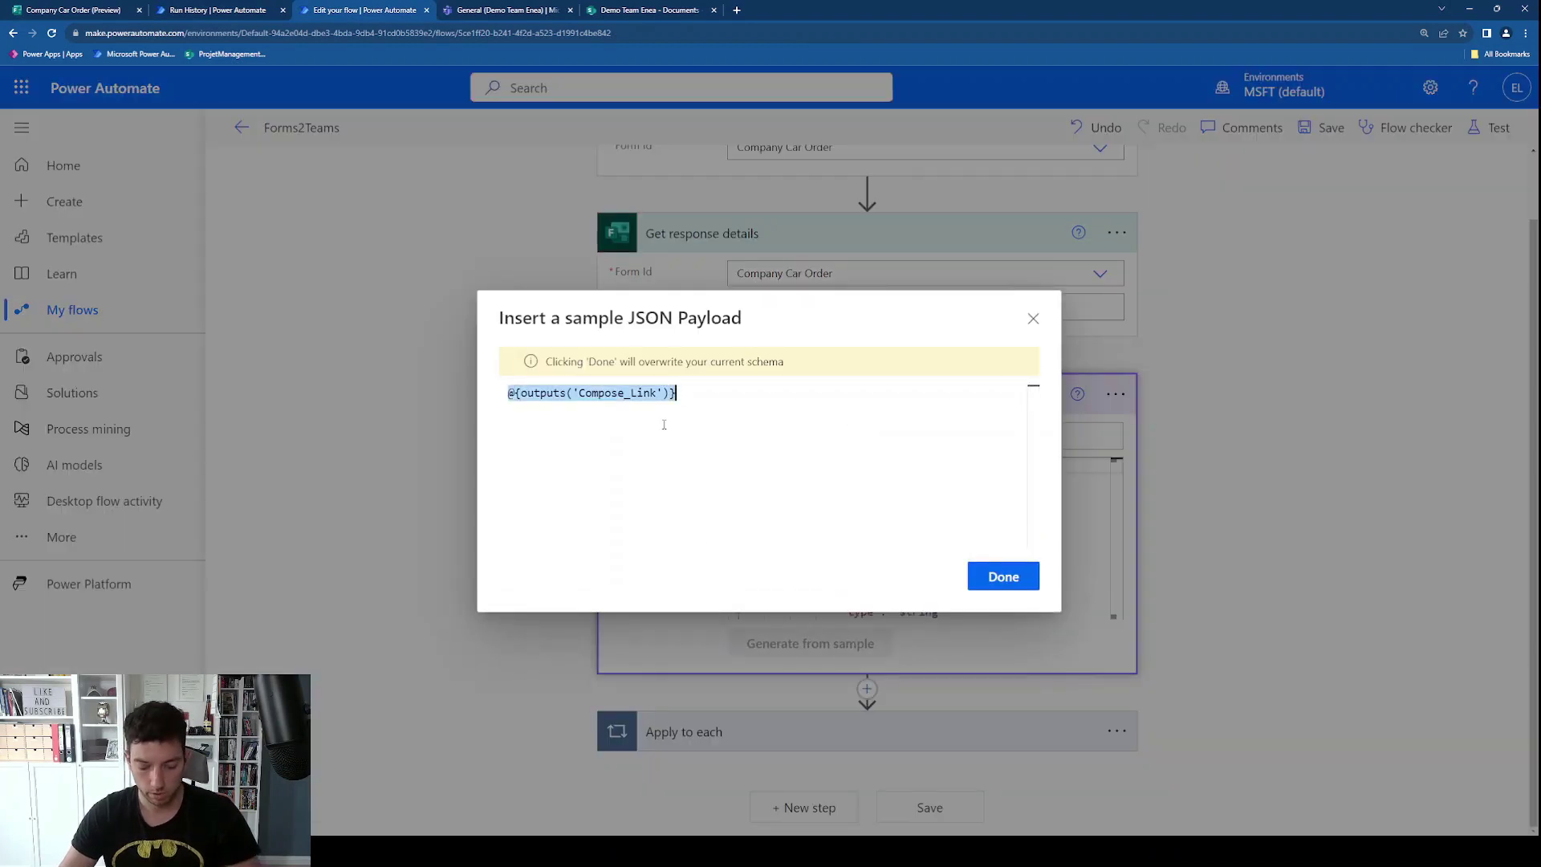
key("BackSpace")
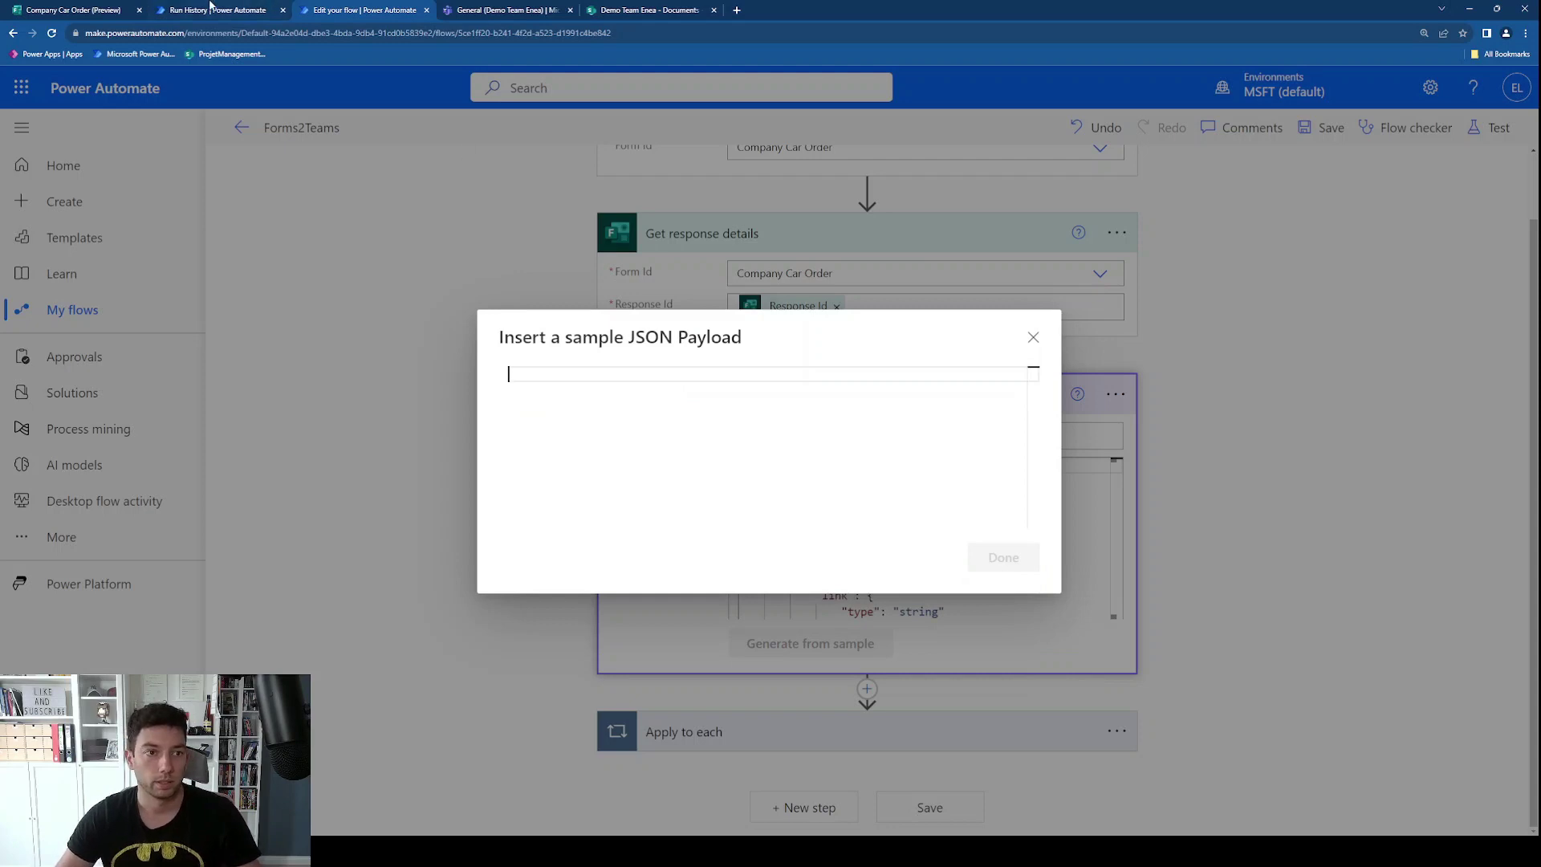
Step: Copy the Upload Model Picture JSON from the run outputs into the sample payload, and close it without generating a schema
left_click(212, 10)
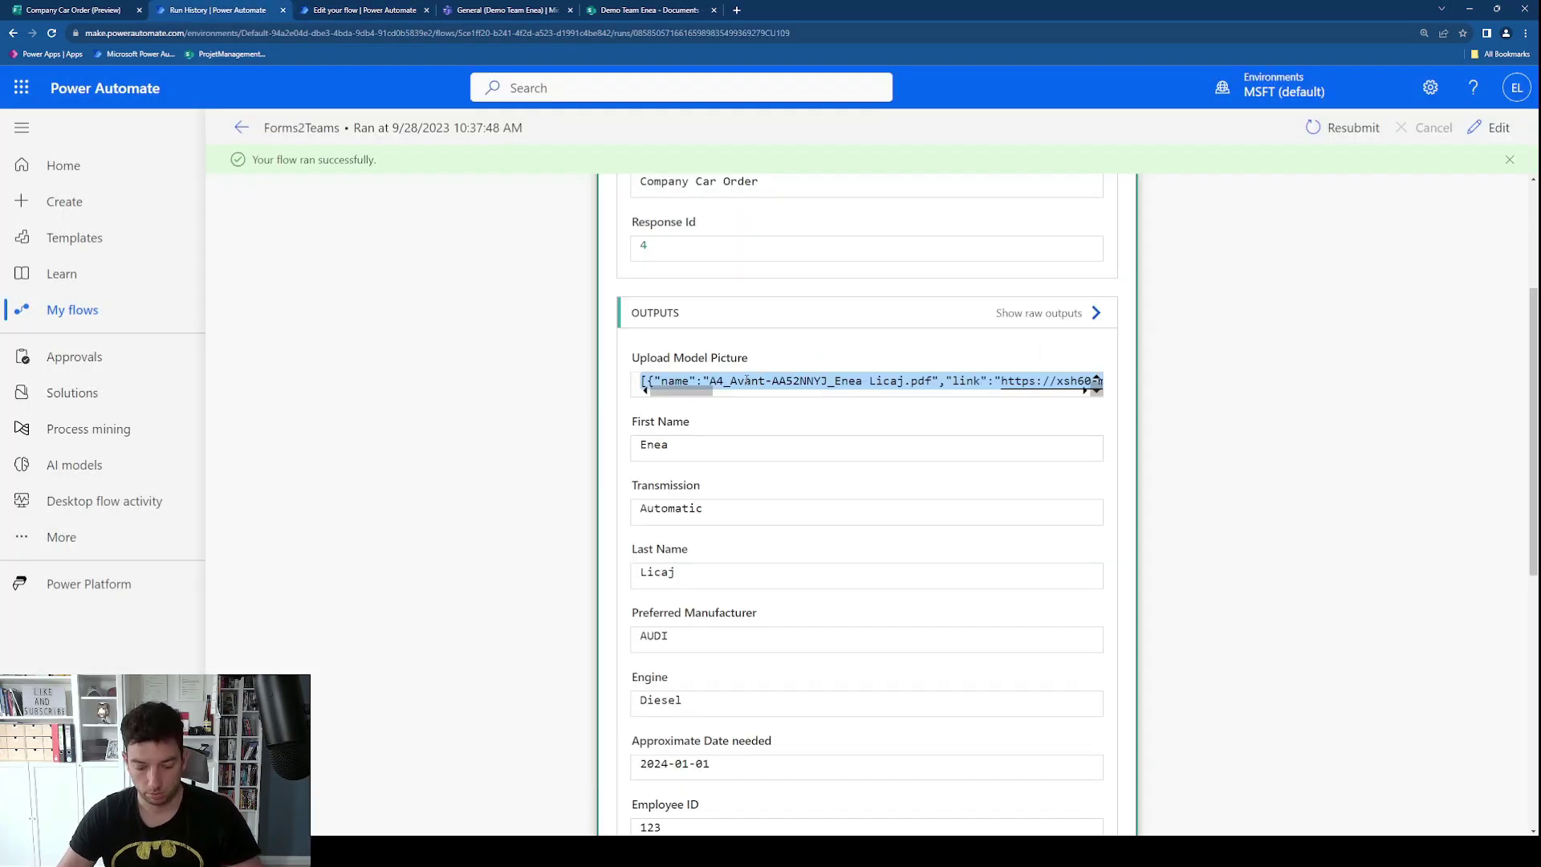
left_click(365, 9)
key("ctrl+v")
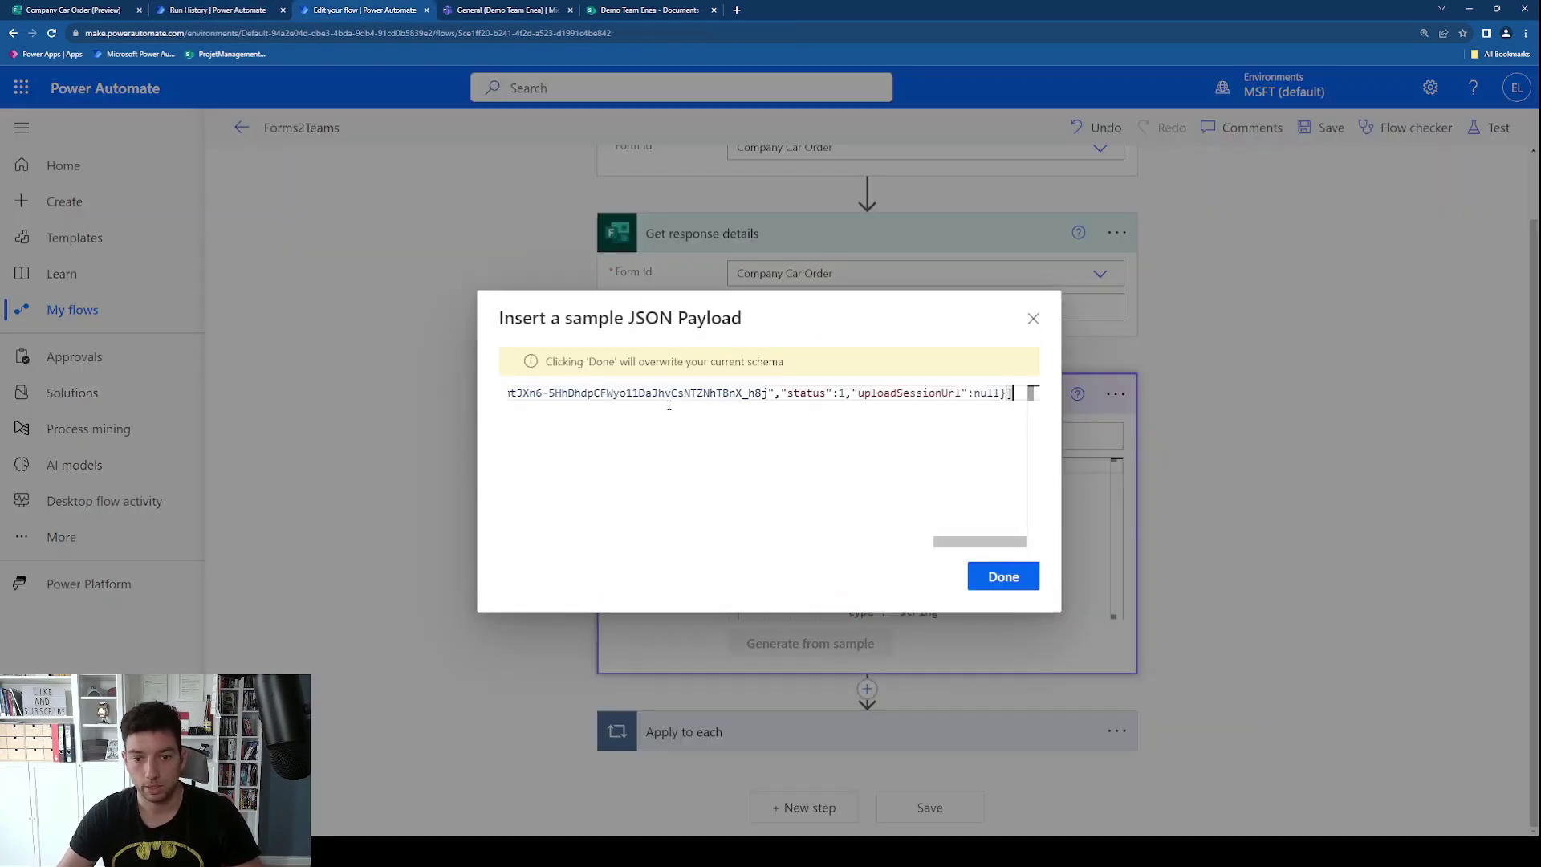
left_click_drag(955, 543, 540, 539)
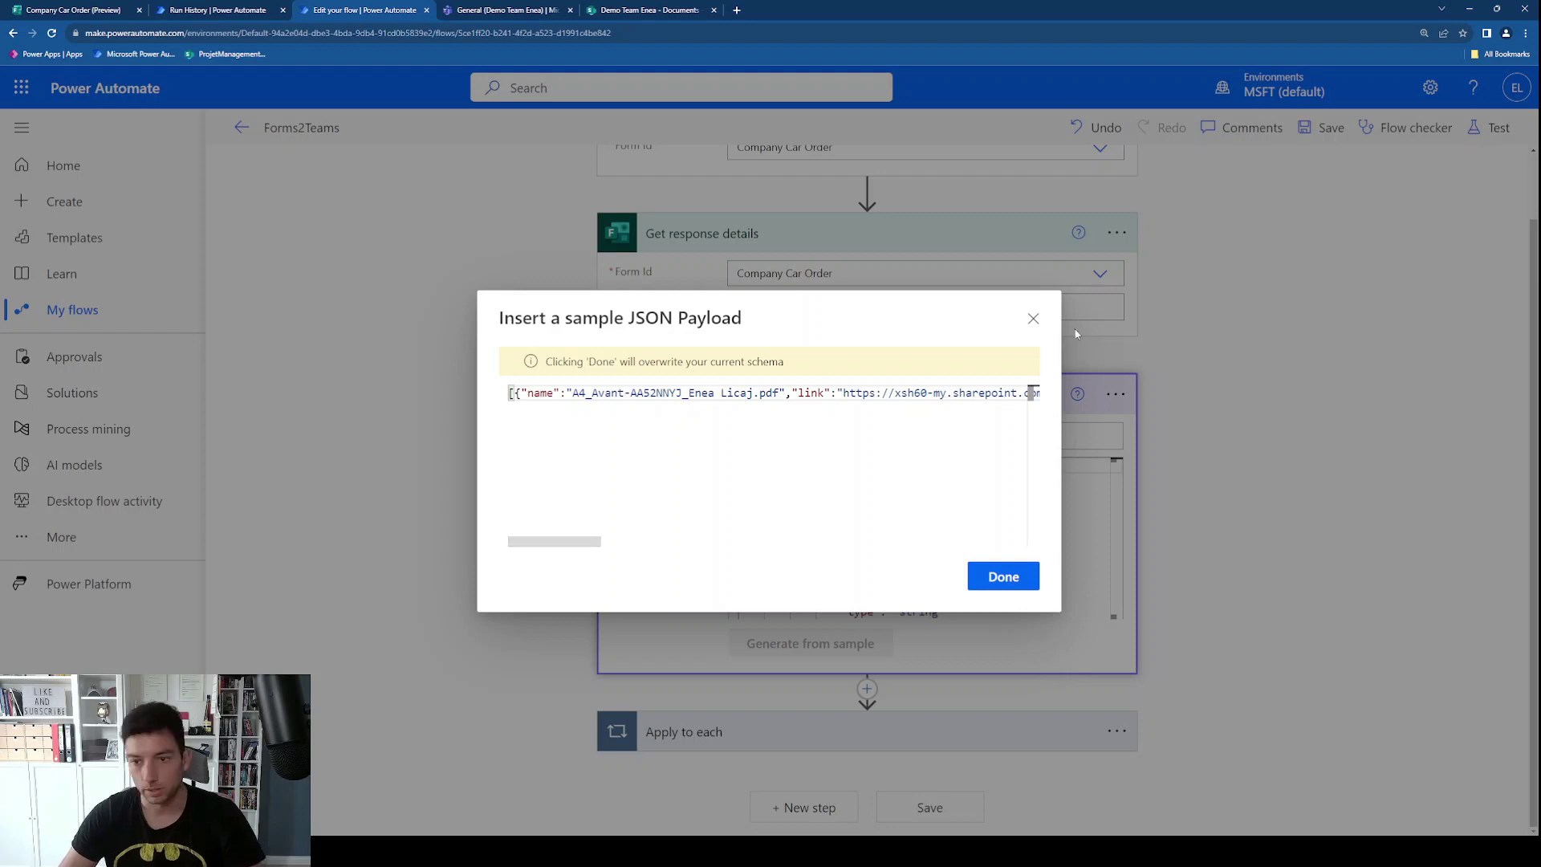
left_click(1033, 319)
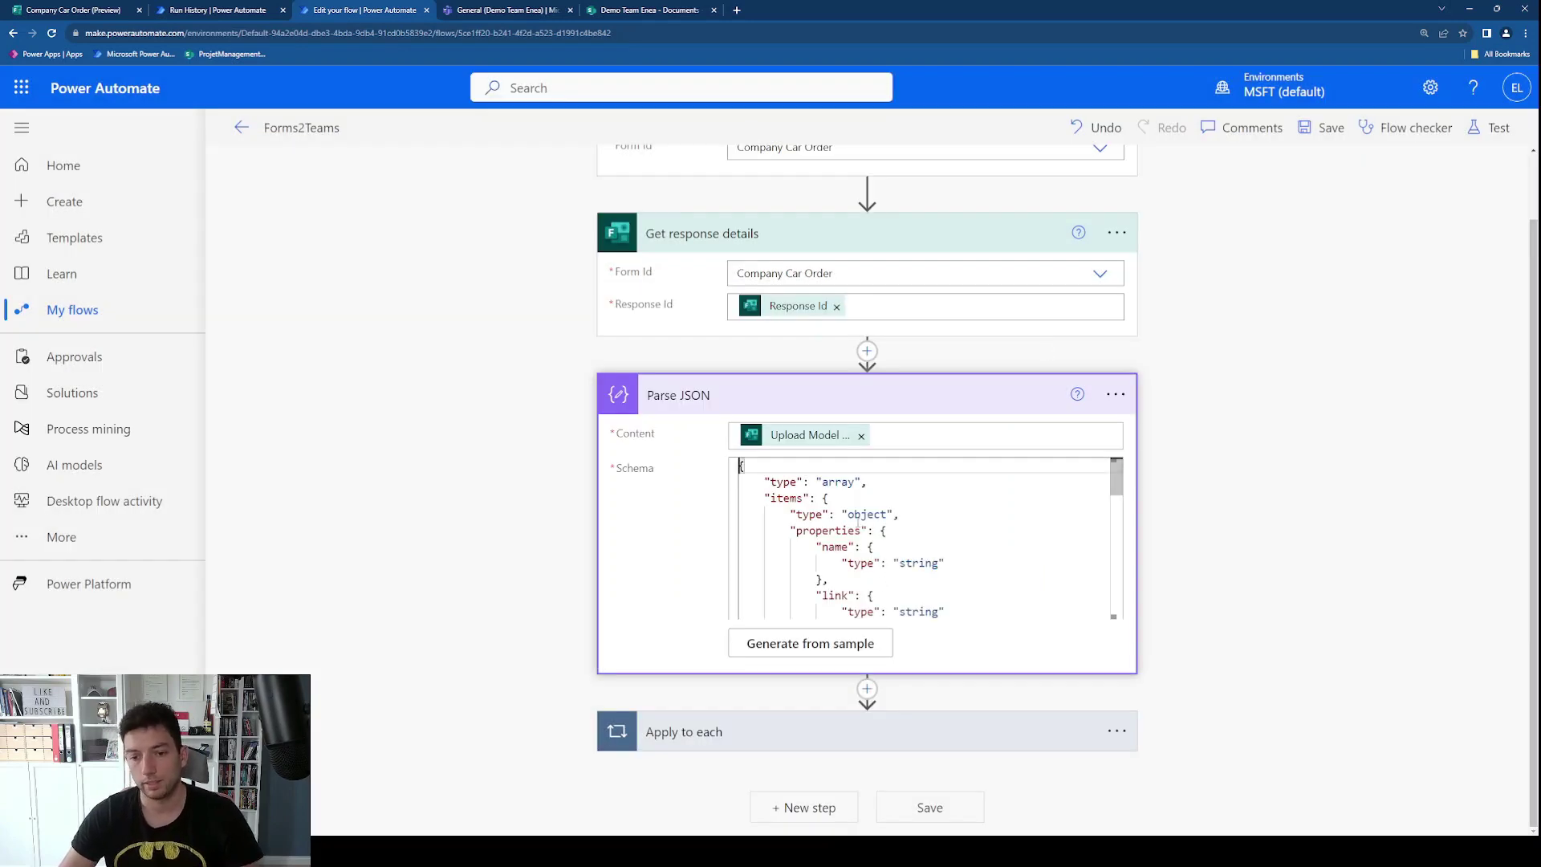
Step: Review the Parse JSON schema down to its required properties, from name through uploadSessionUrl
scroll(883, 562, "down", 10)
scroll(863, 545, "down", 1)
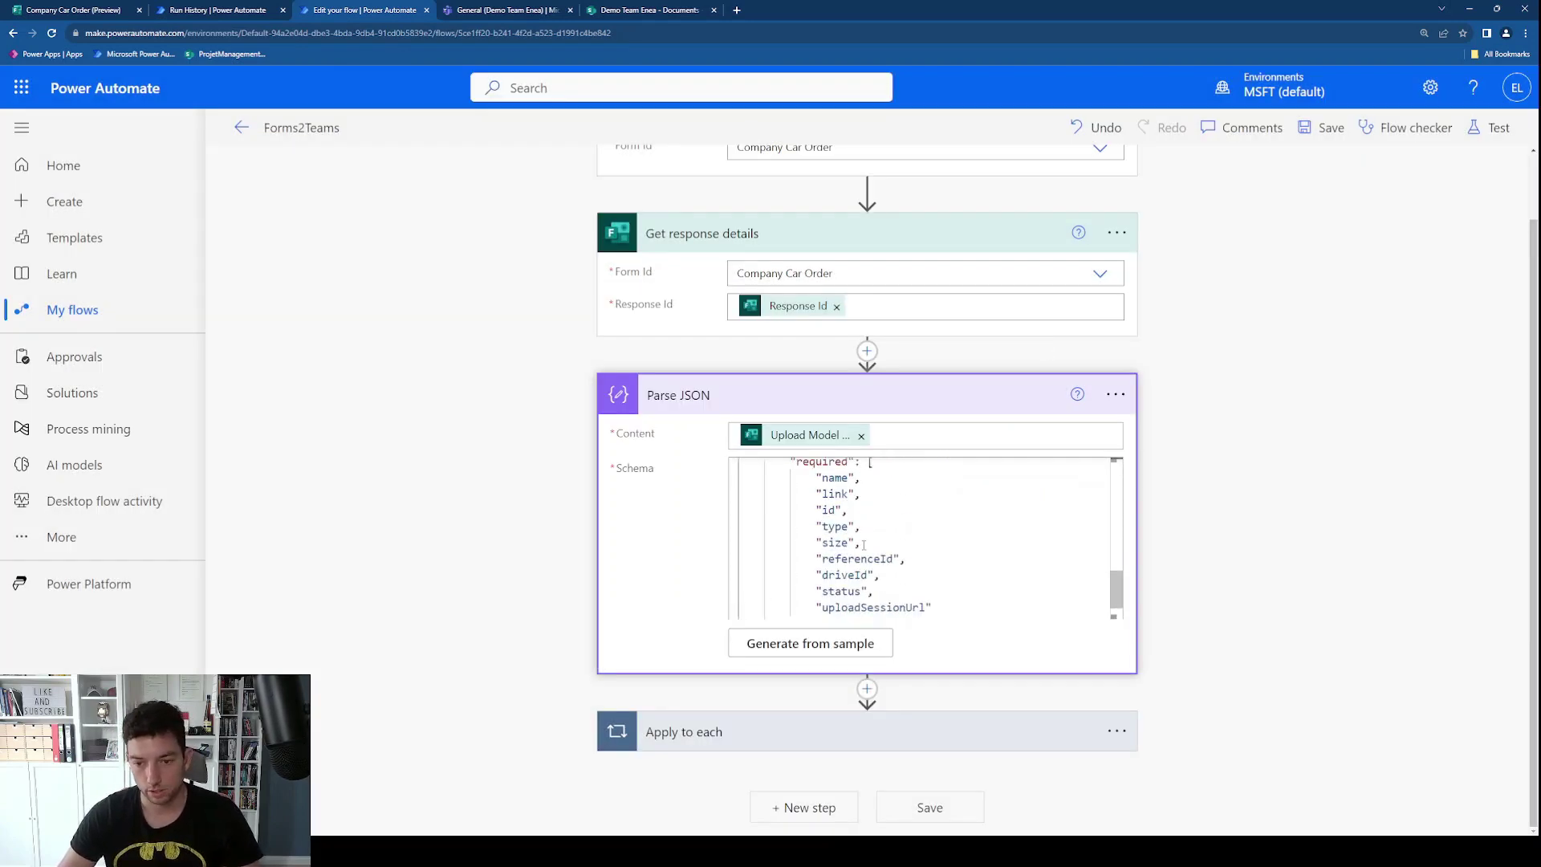
left_click_drag(810, 479, 931, 608)
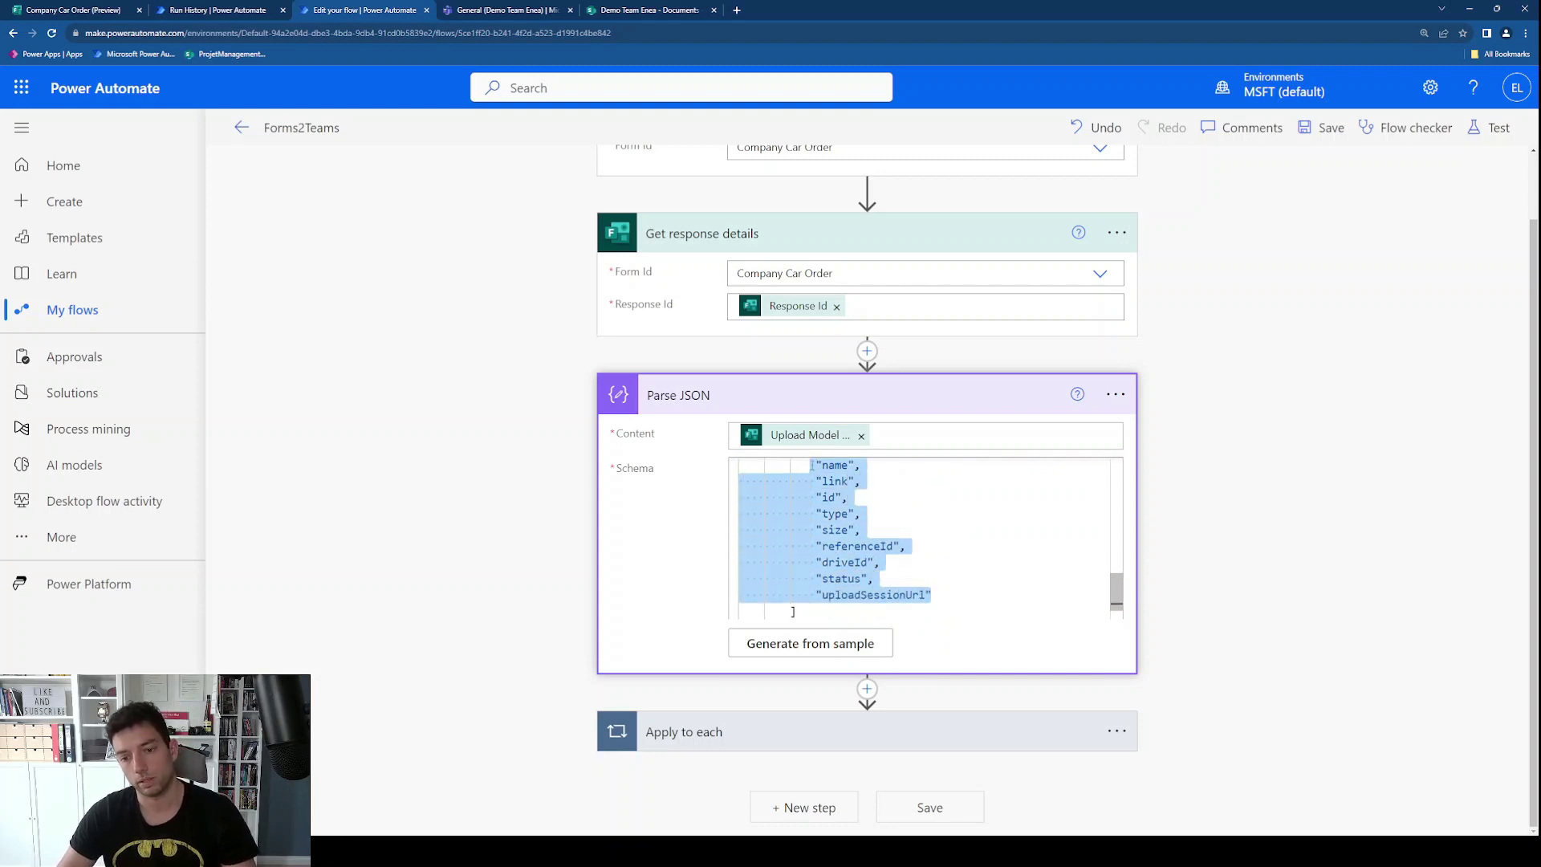
left_click(835, 514)
scroll(835, 514, "up", 10)
Step: Review the Get response details dynamic content available for the Parse JSON Content field, including Upload Model Picture
mouse_move(794, 444)
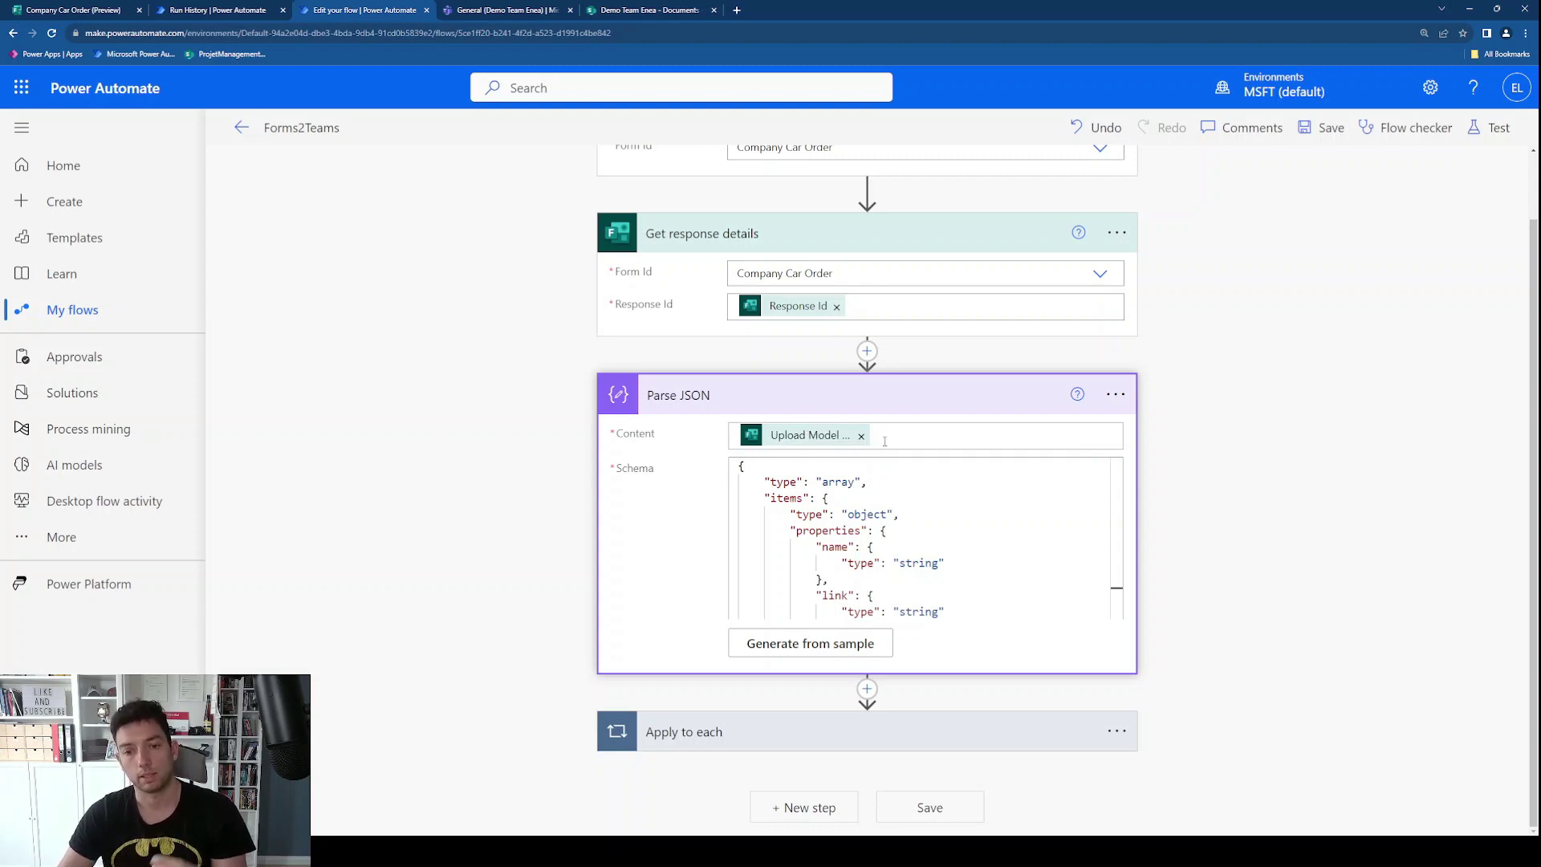
left_click(884, 440)
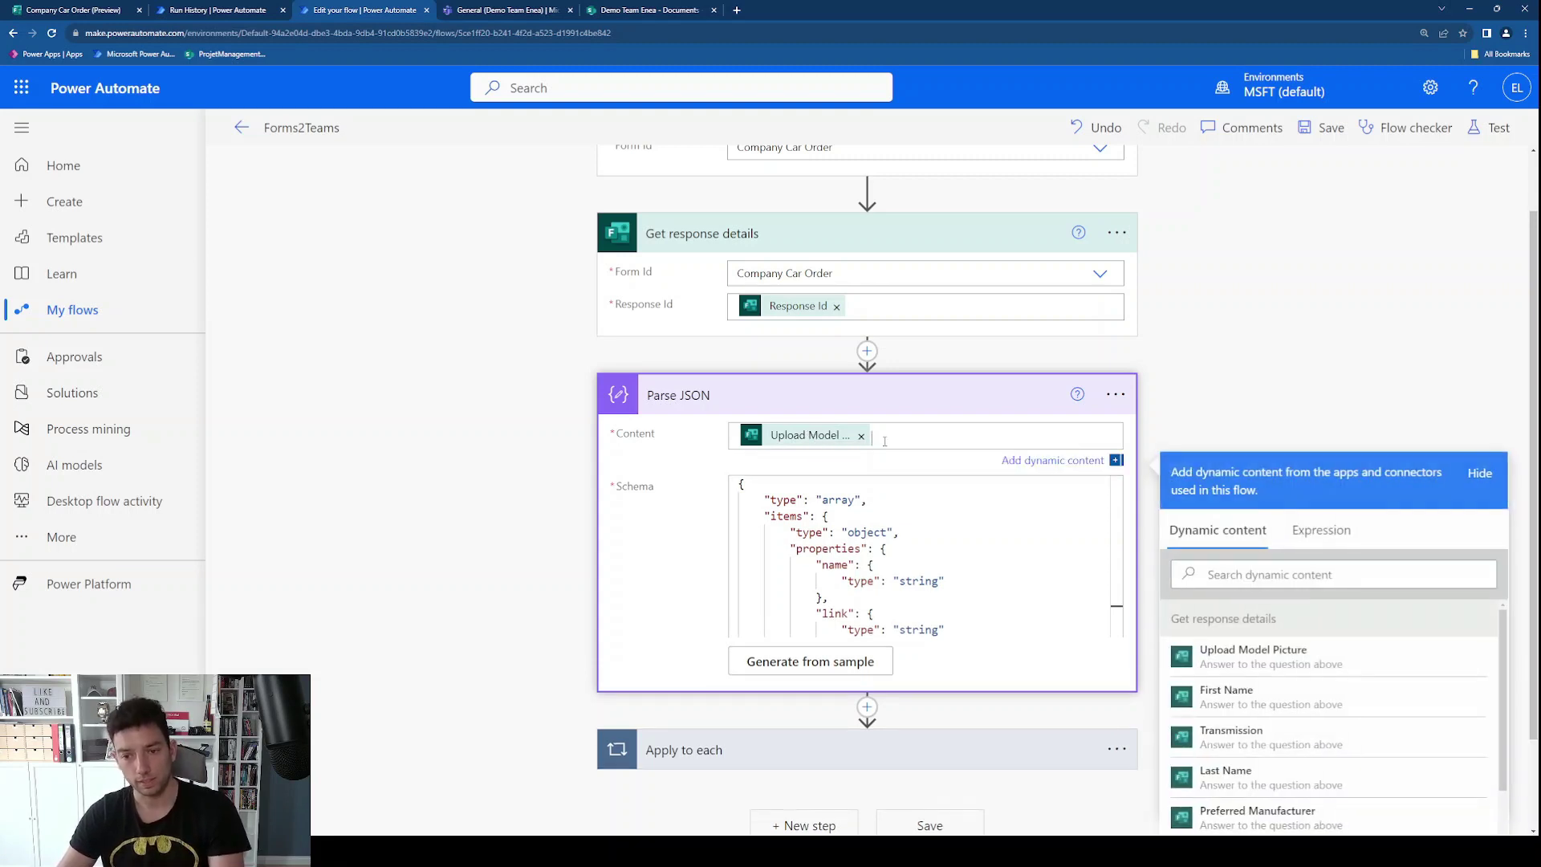
scroll(866, 442, "down", 1)
scroll(1260, 545, "down", 1)
scroll(1252, 553, "up", 1)
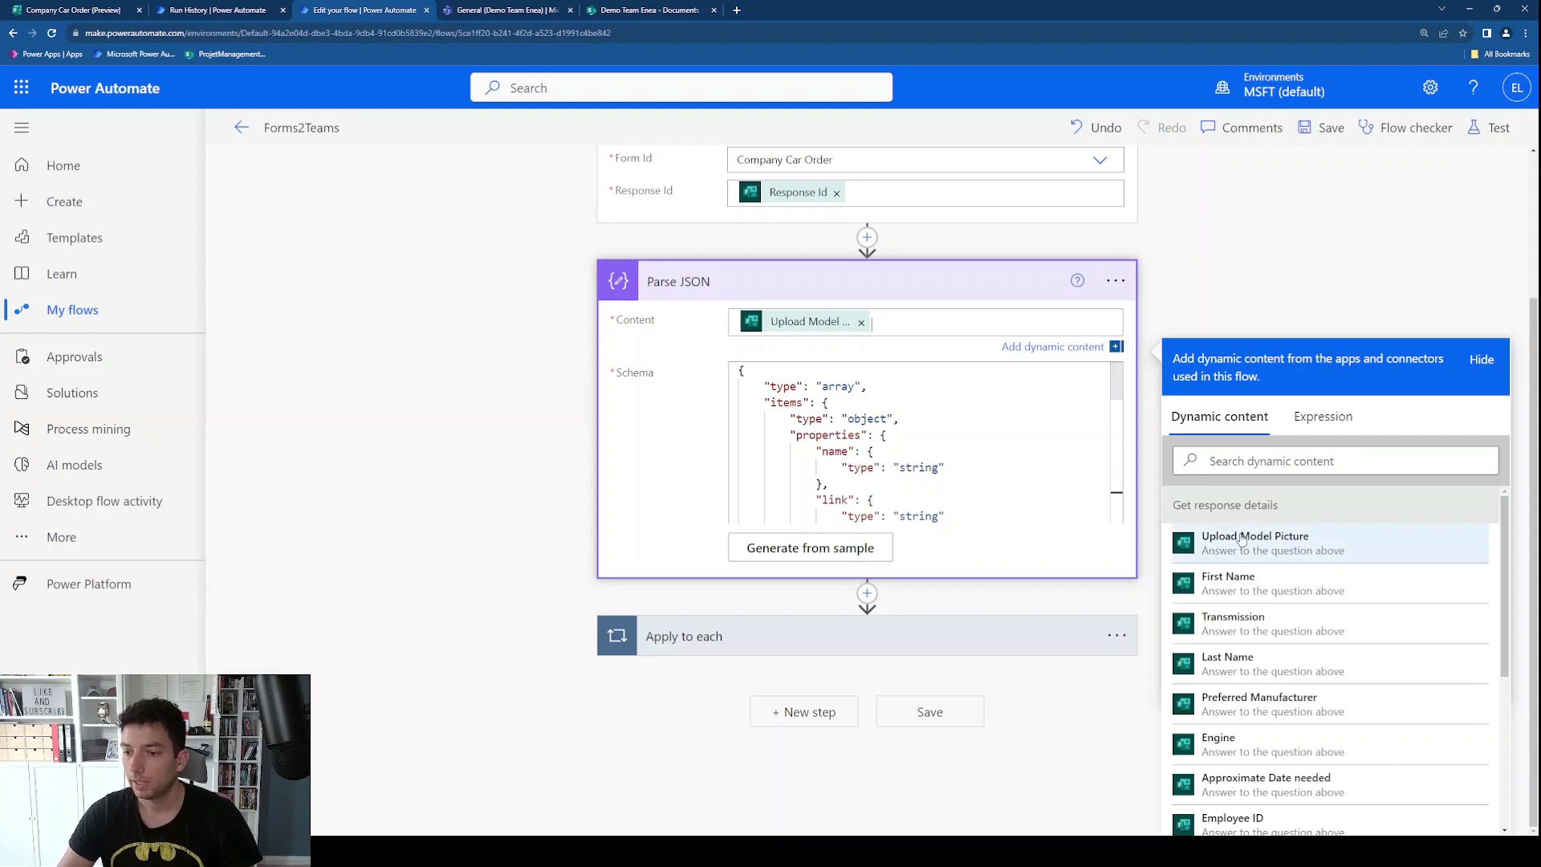
scroll(1043, 401, "up", 1)
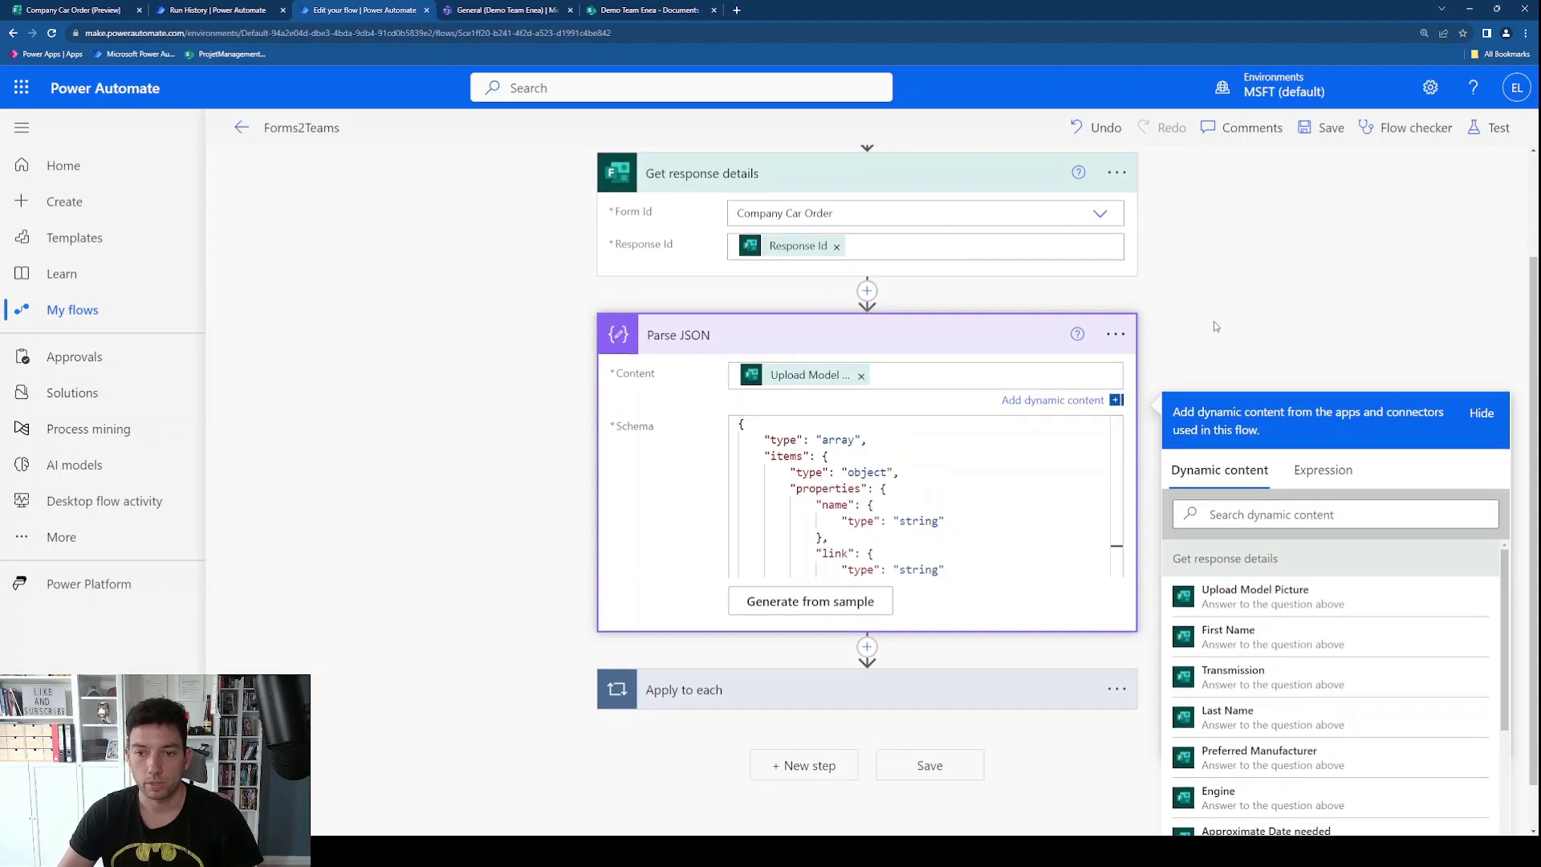
left_click(1293, 341)
scroll(1293, 340, "up", 1)
Step: Expand Parse JSON in the run history and inspect its raw outputs, including the file's id property
key("ctrl+shift+Tab")
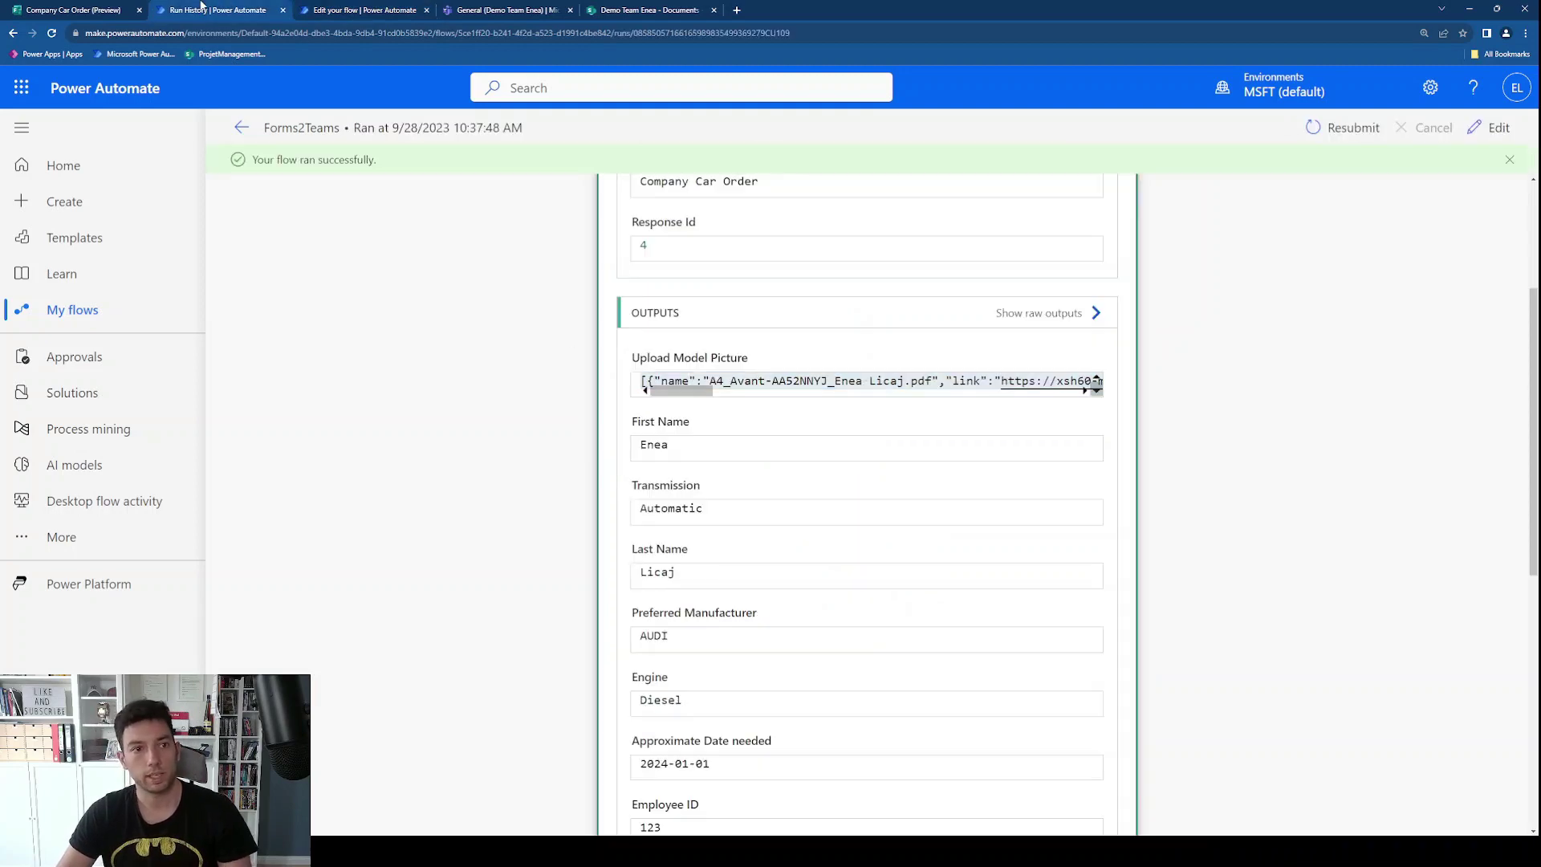
scroll(625, 364, "down", 8)
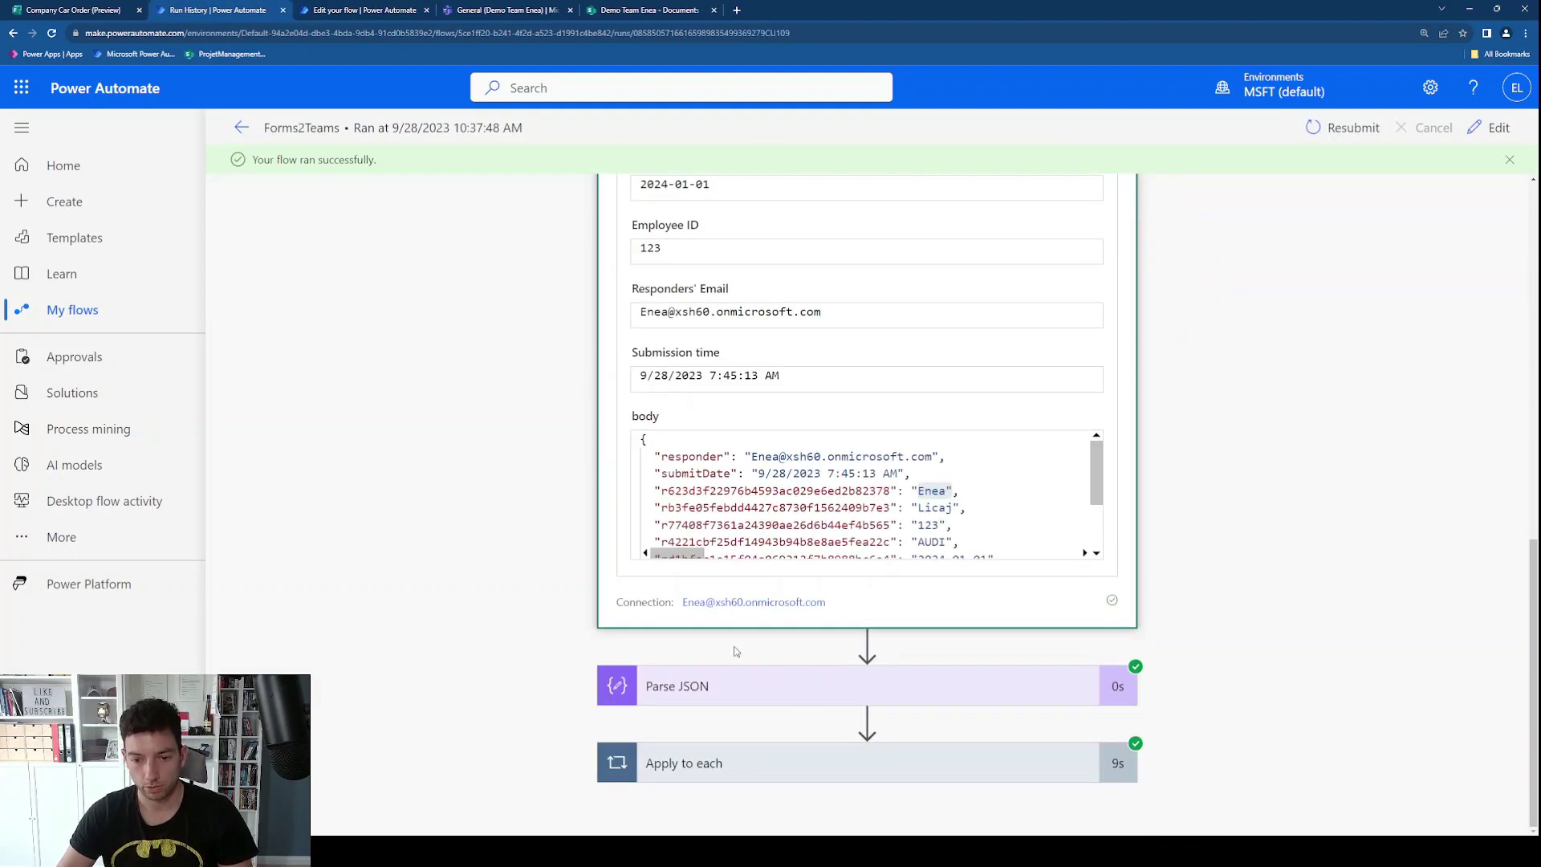
left_click(800, 684)
scroll(473, 546, "down", 5)
scroll(529, 531, "down", 1)
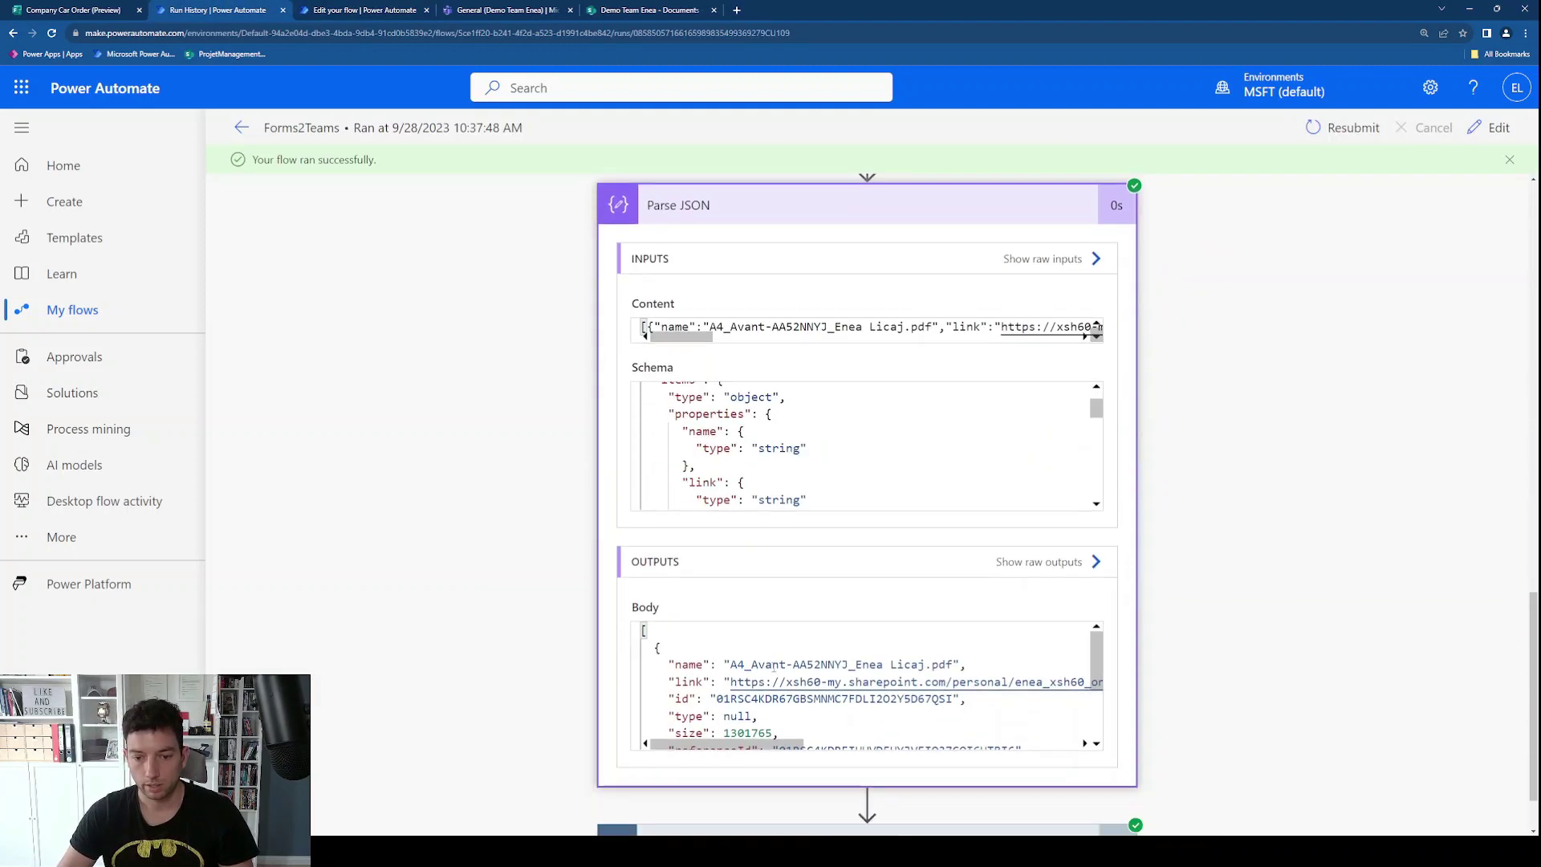
left_click(1032, 563)
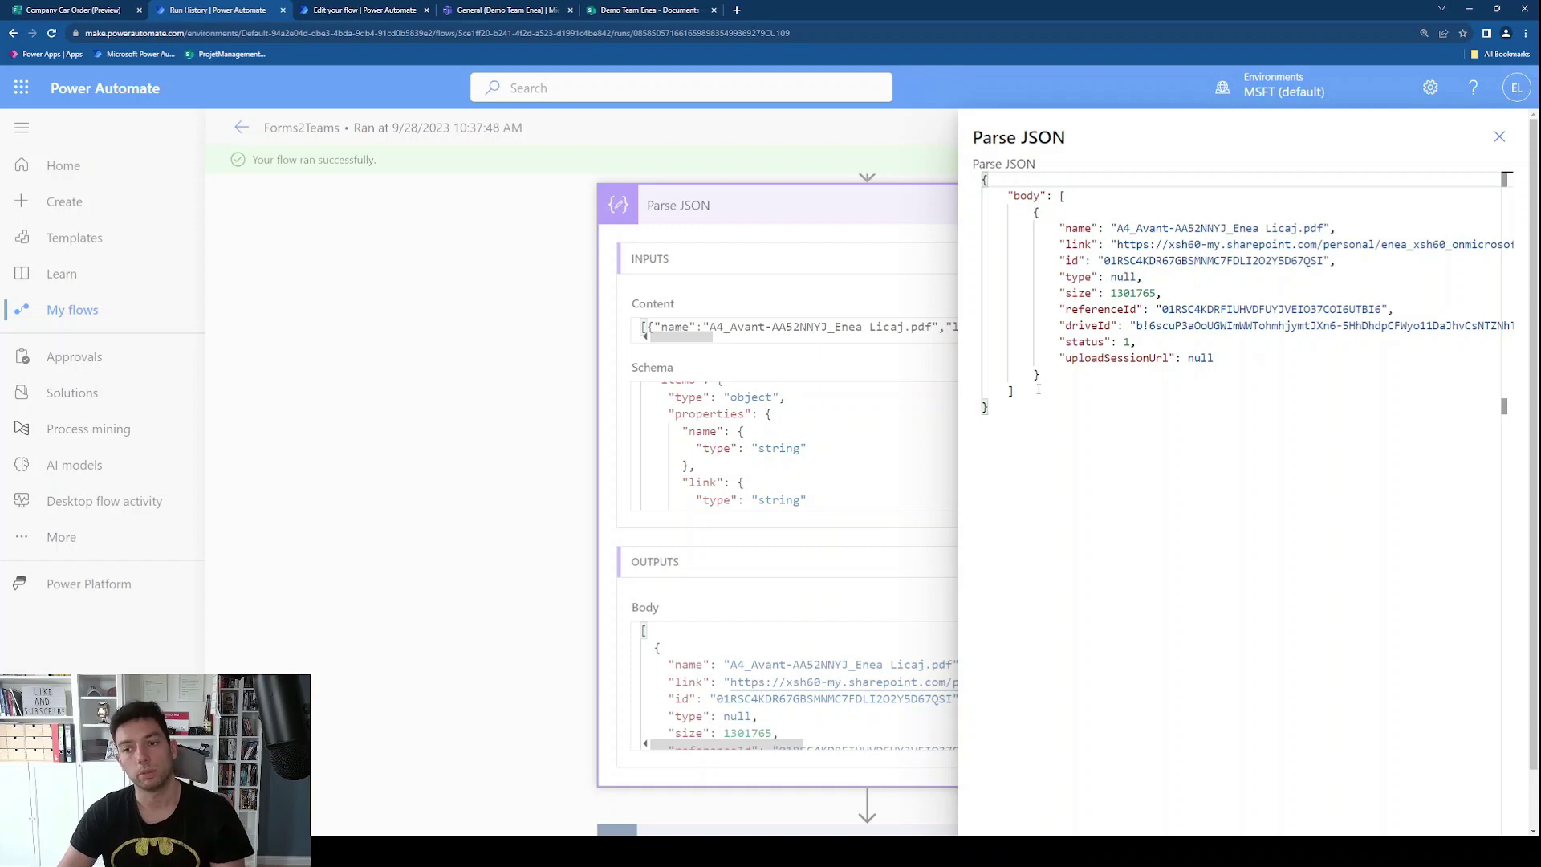
left_click(1084, 260)
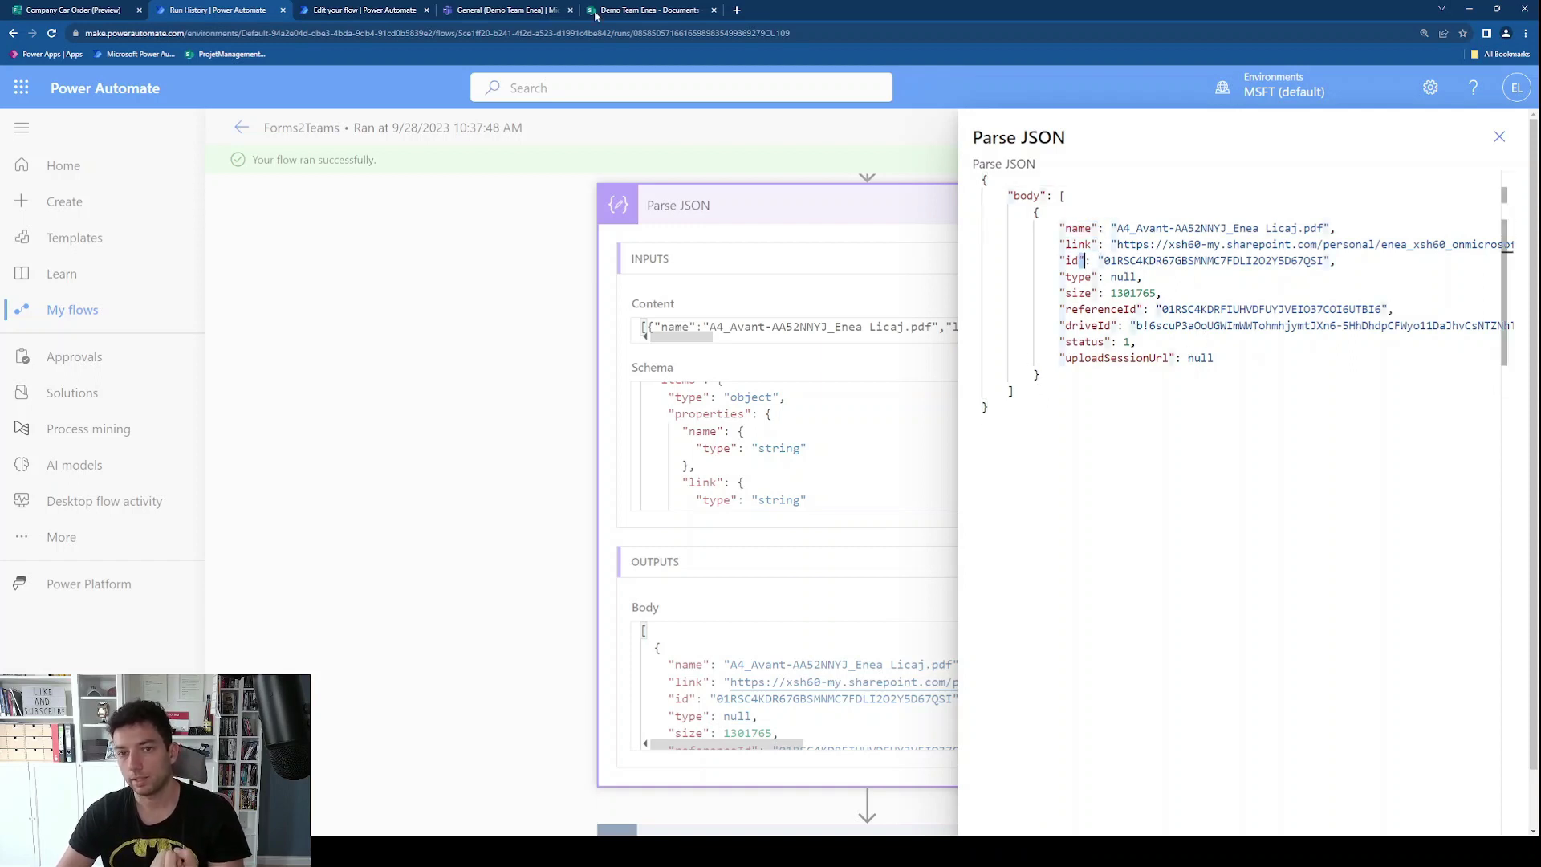
Step: Return to the flow editor and expand the Apply to each loop and its Get file content action
left_click(344, 9)
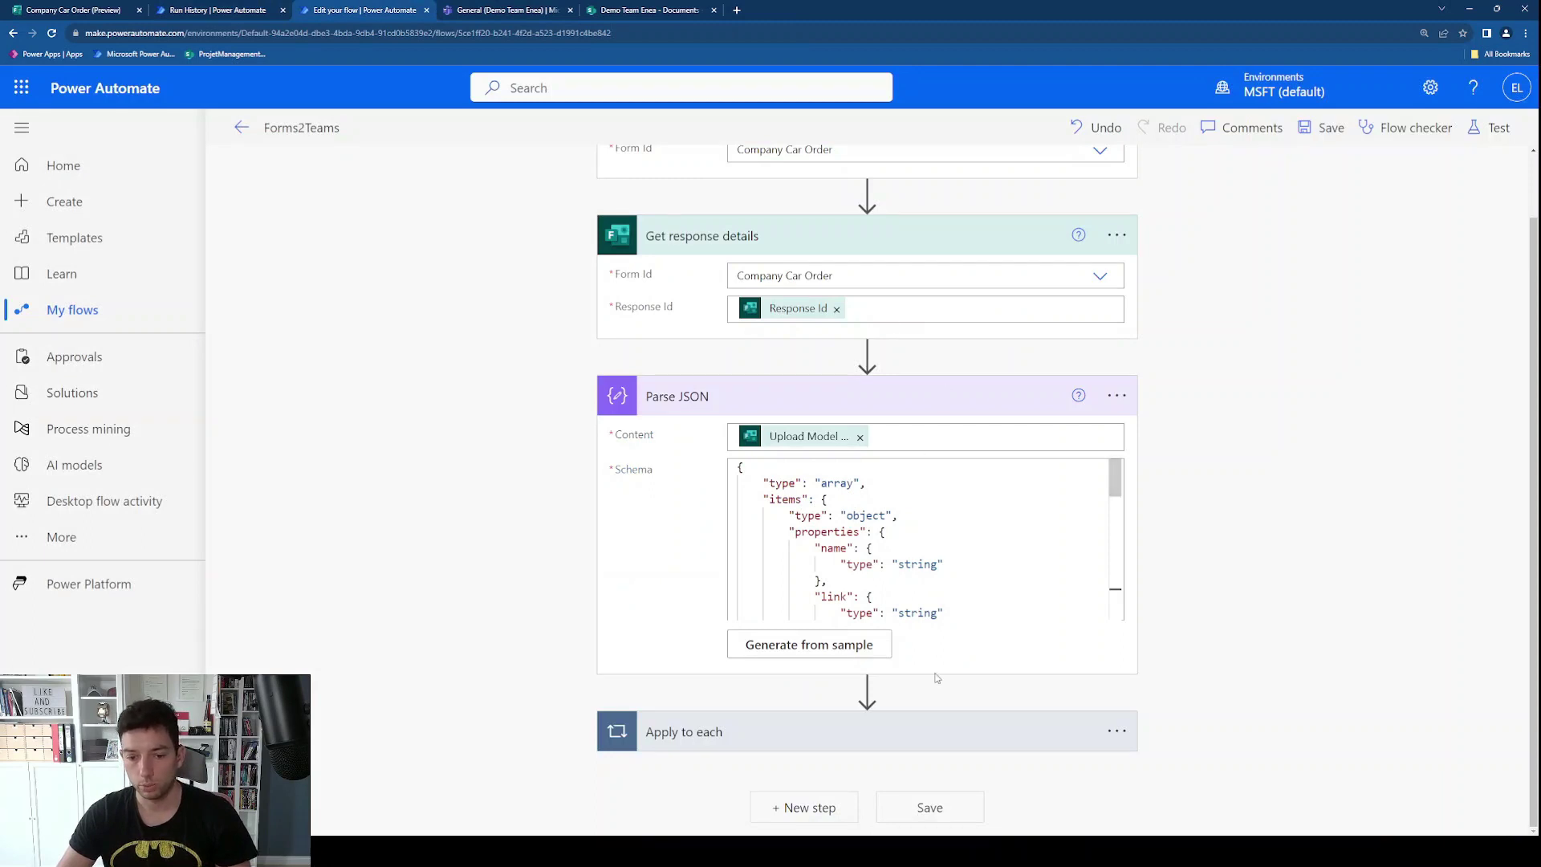
left_click(899, 731)
scroll(636, 397, "down", 3)
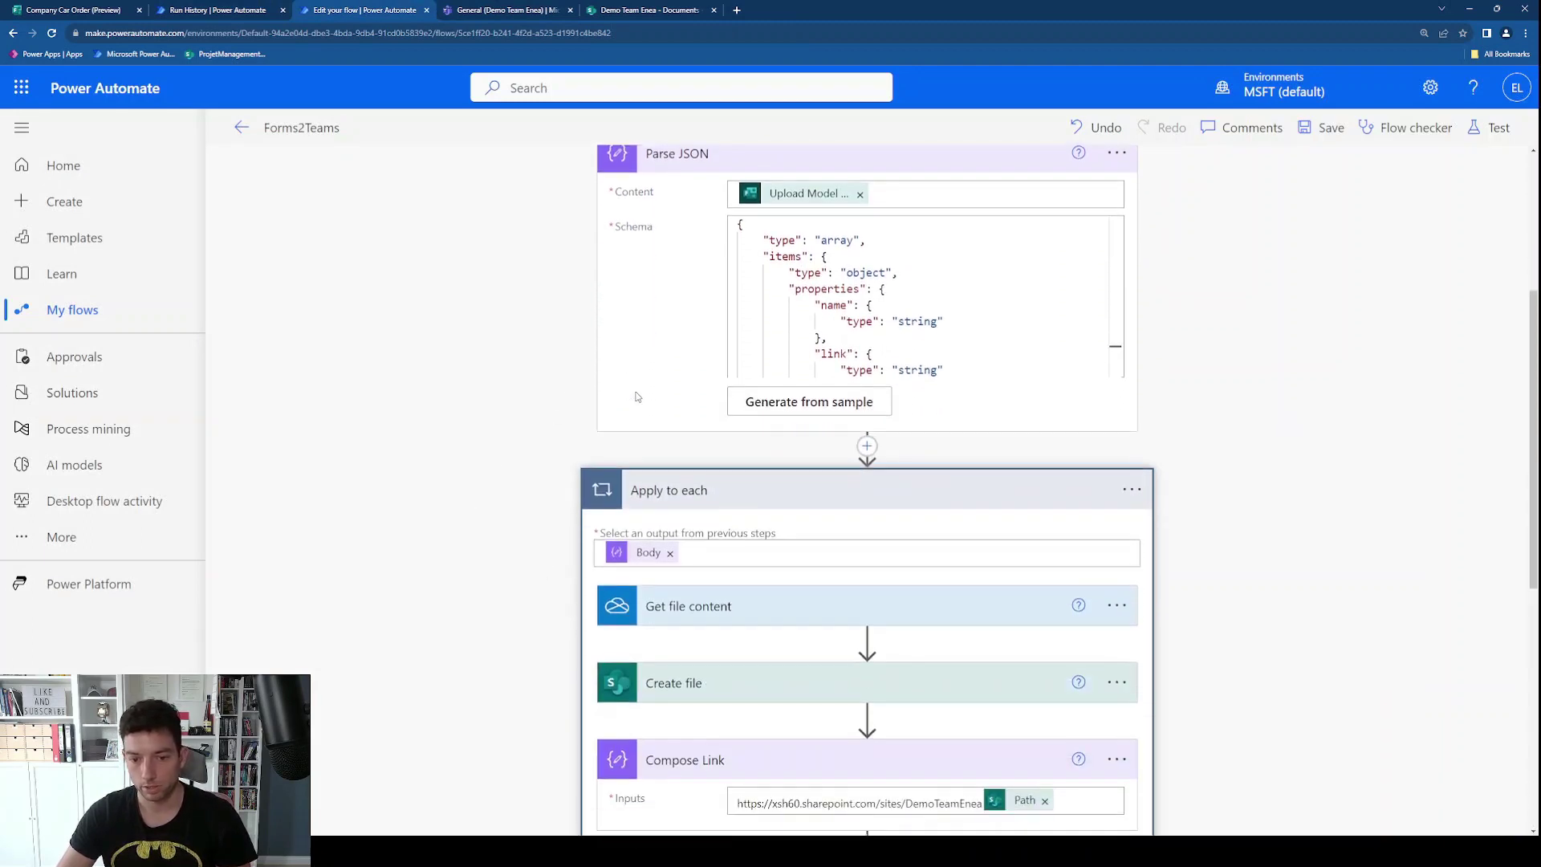
scroll(714, 456, "down", 2)
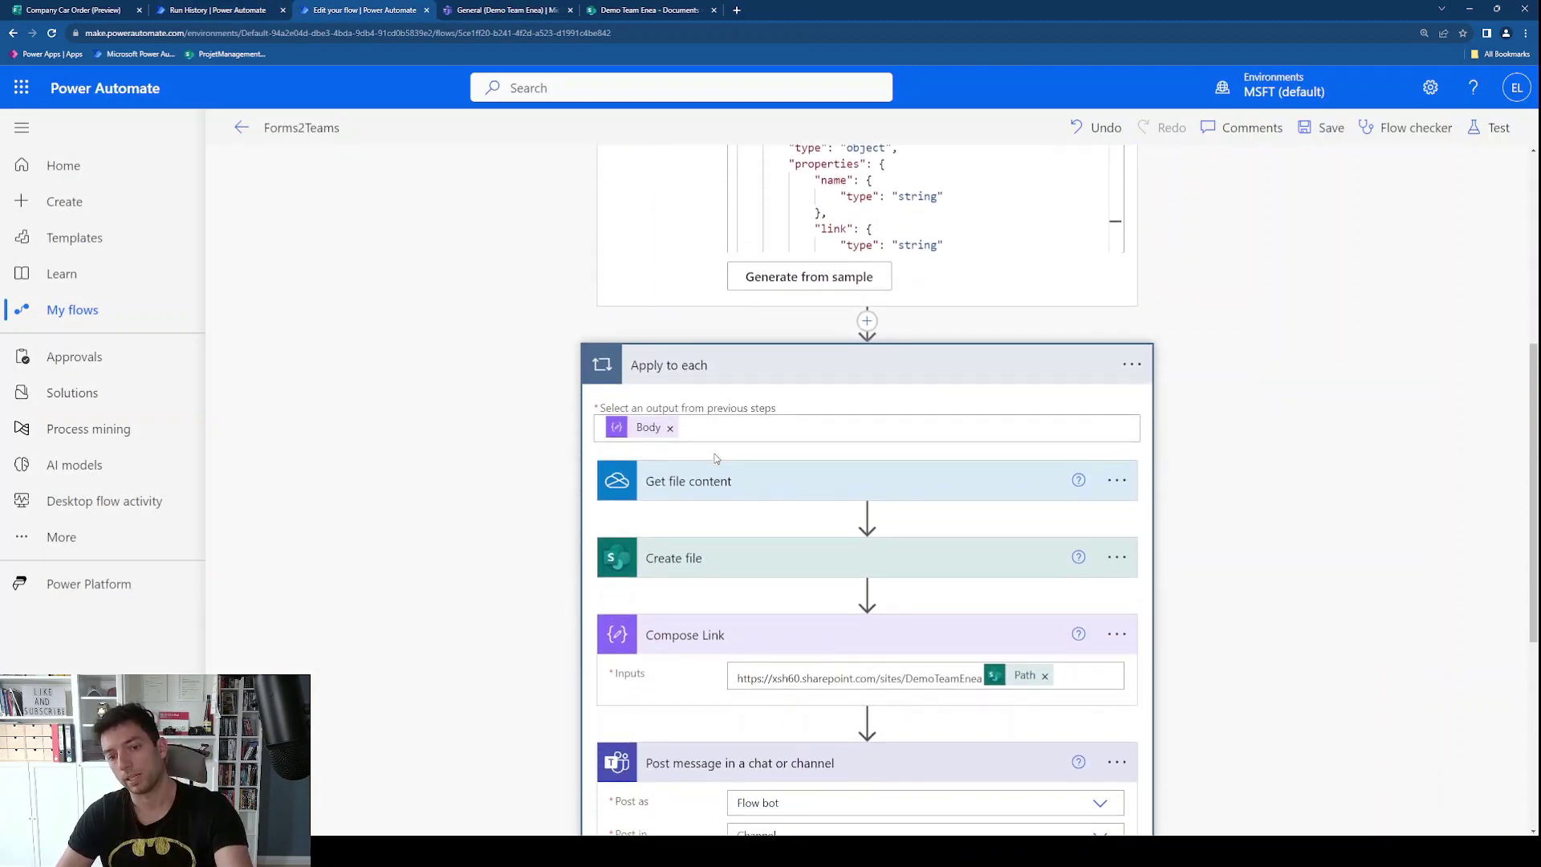
scroll(716, 458, "down", 1)
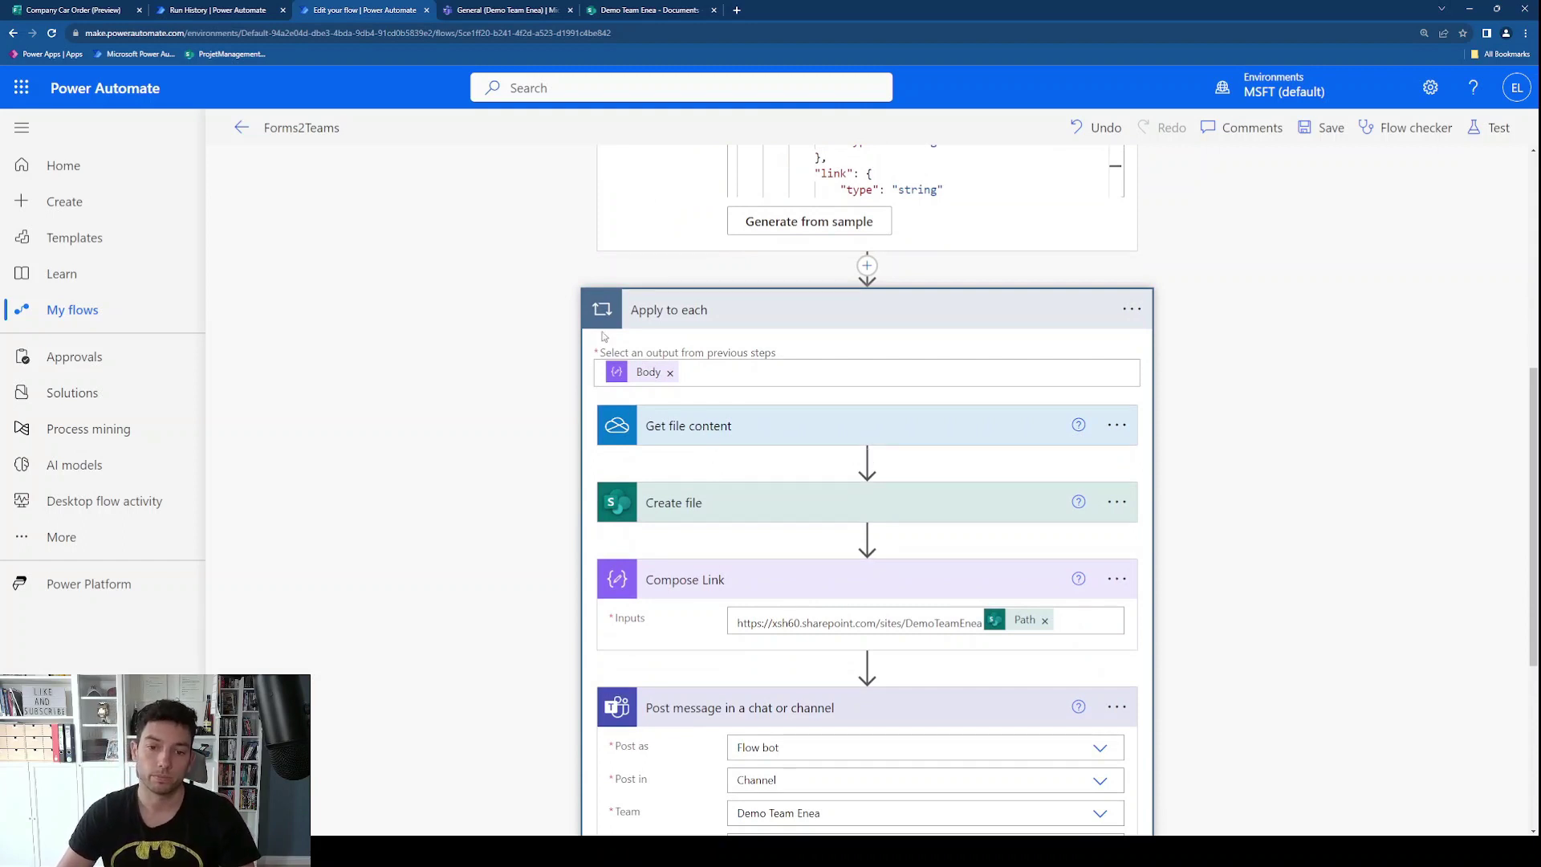
left_click(715, 447)
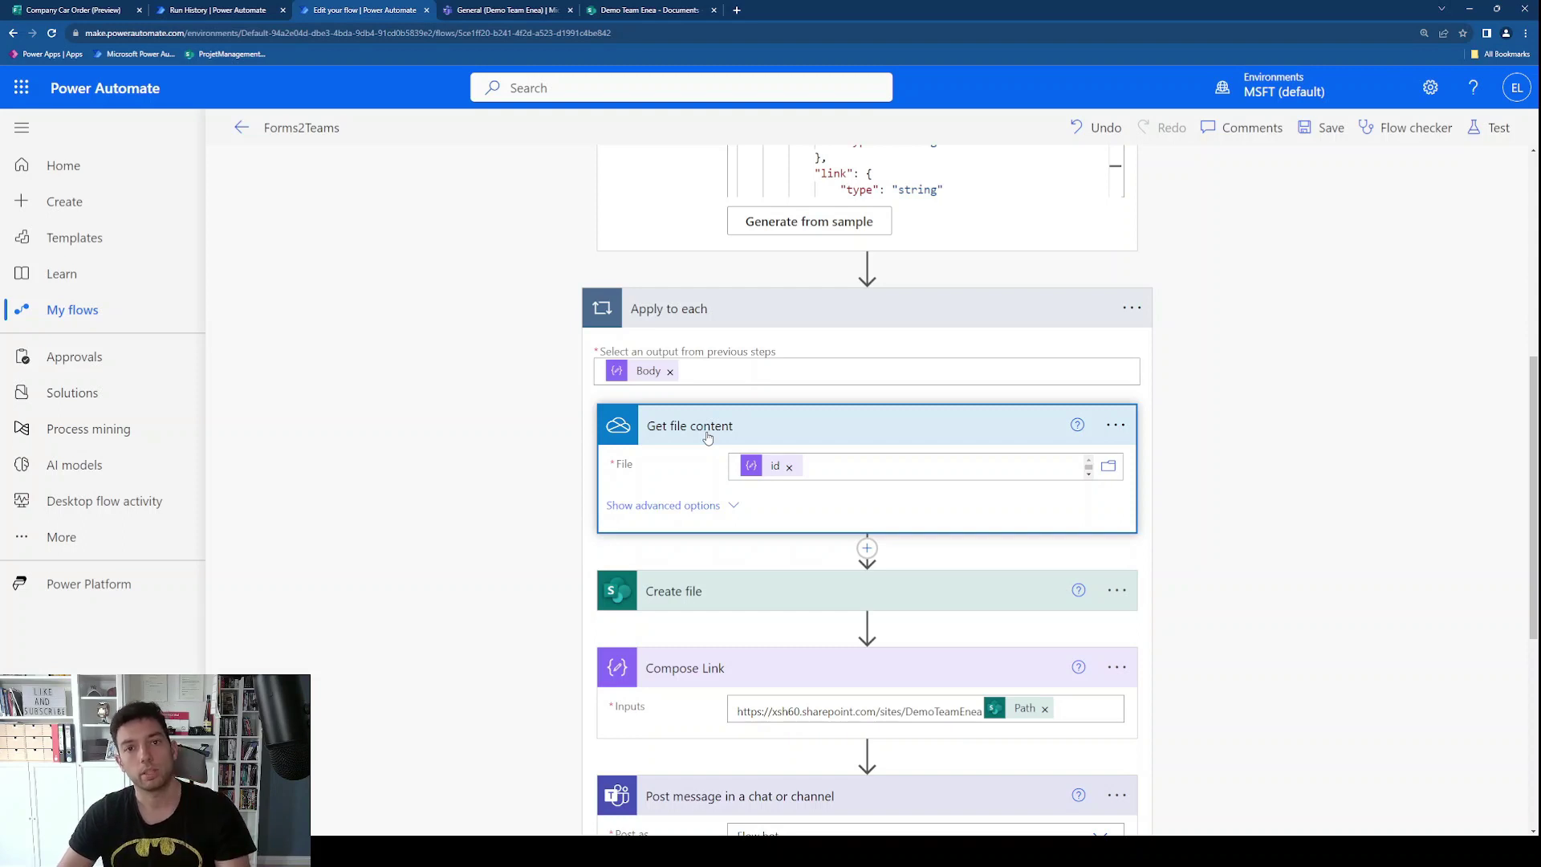
Step: Review the flow from the trigger down to Get file content and inspect the id expression in its File field
scroll(707, 437, "up", 6)
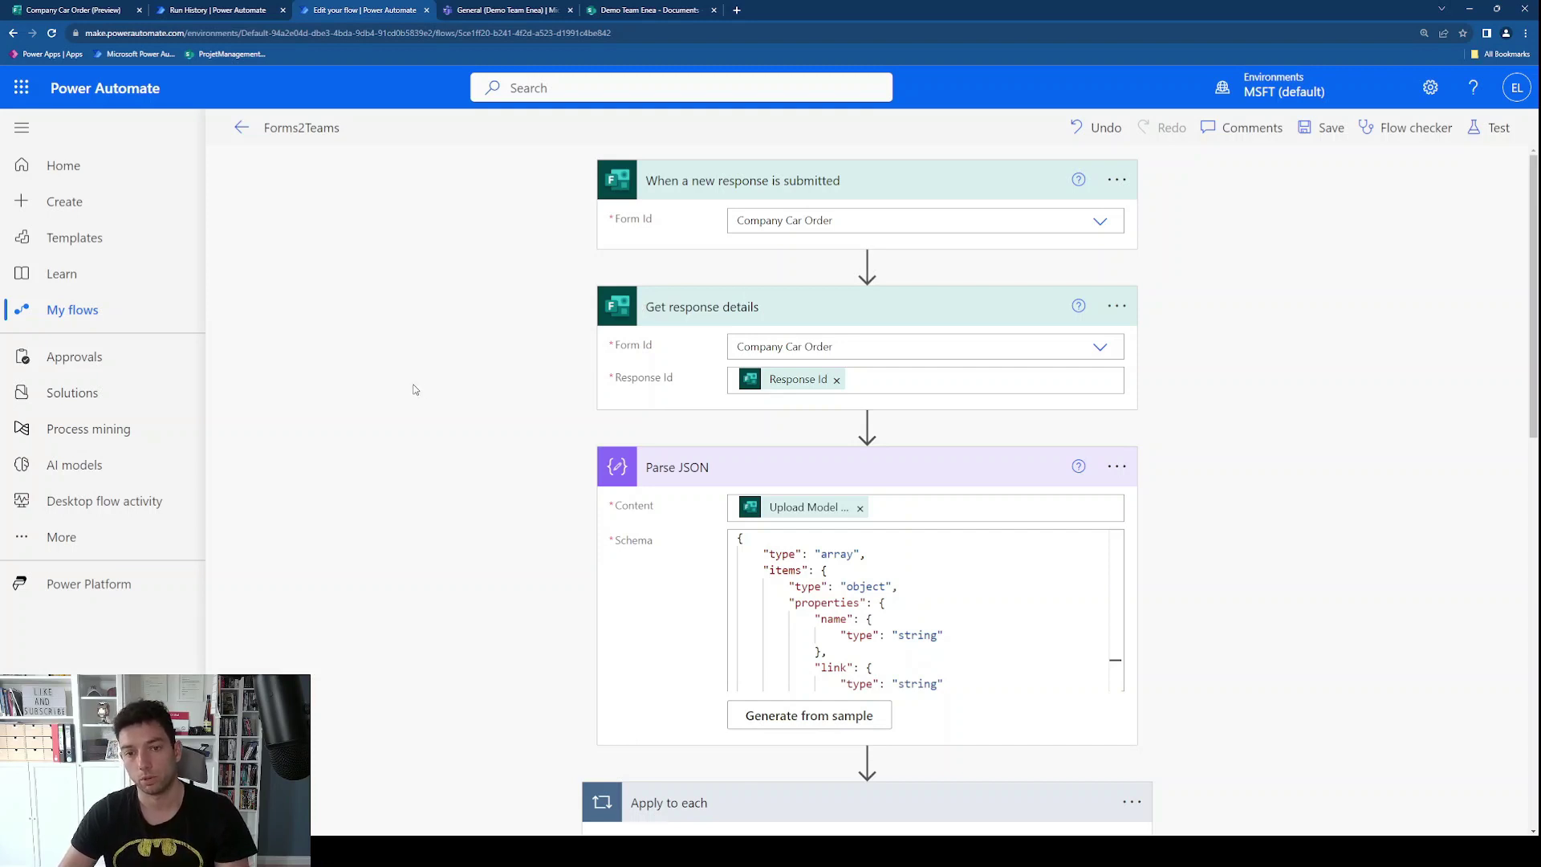
scroll(560, 395, "down", 3)
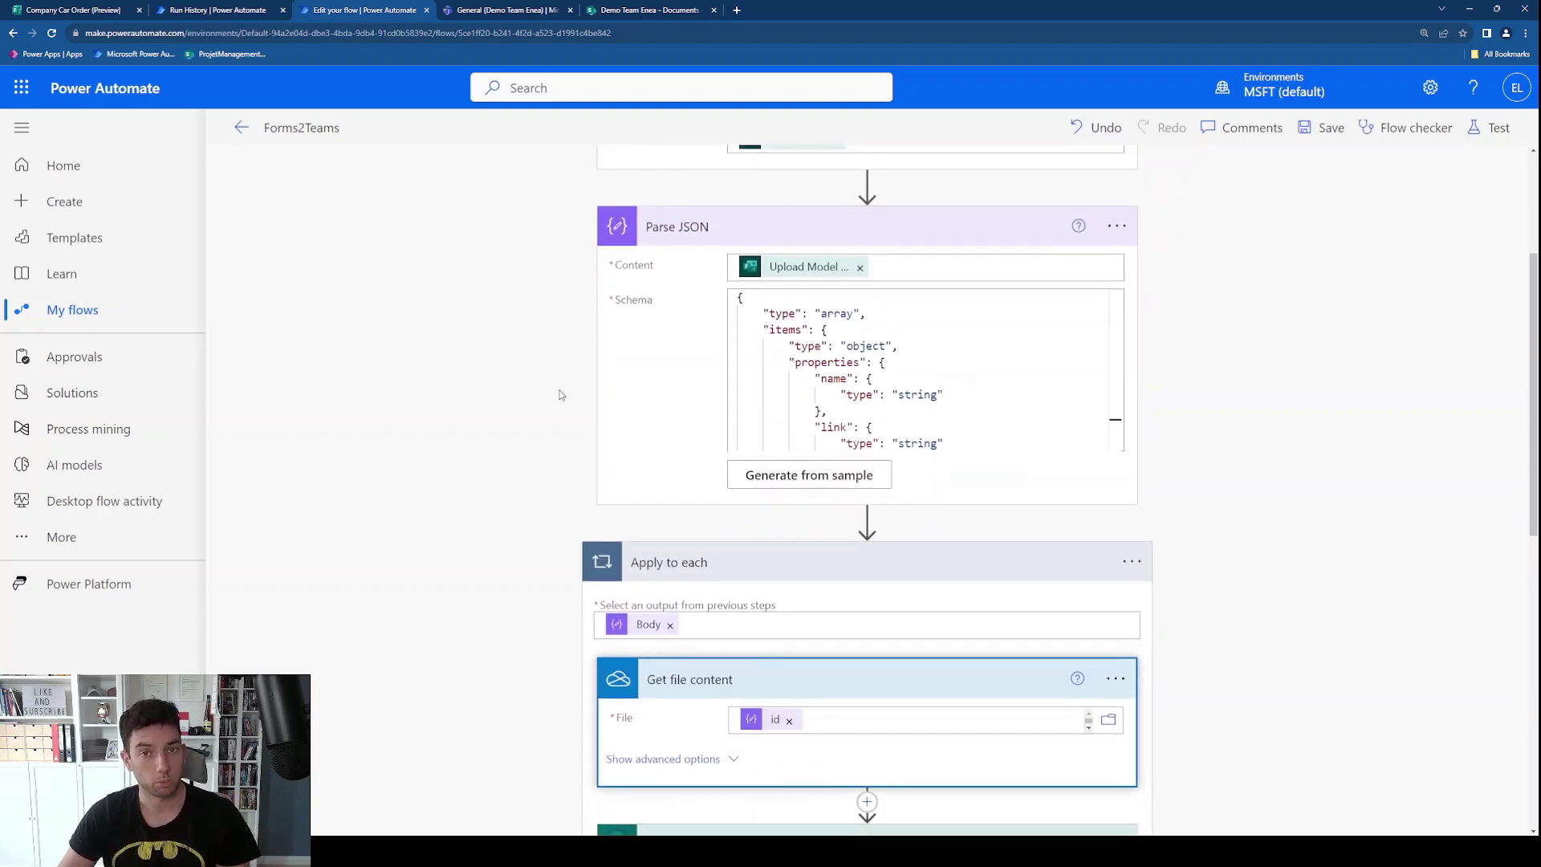
scroll(559, 394, "down", 2)
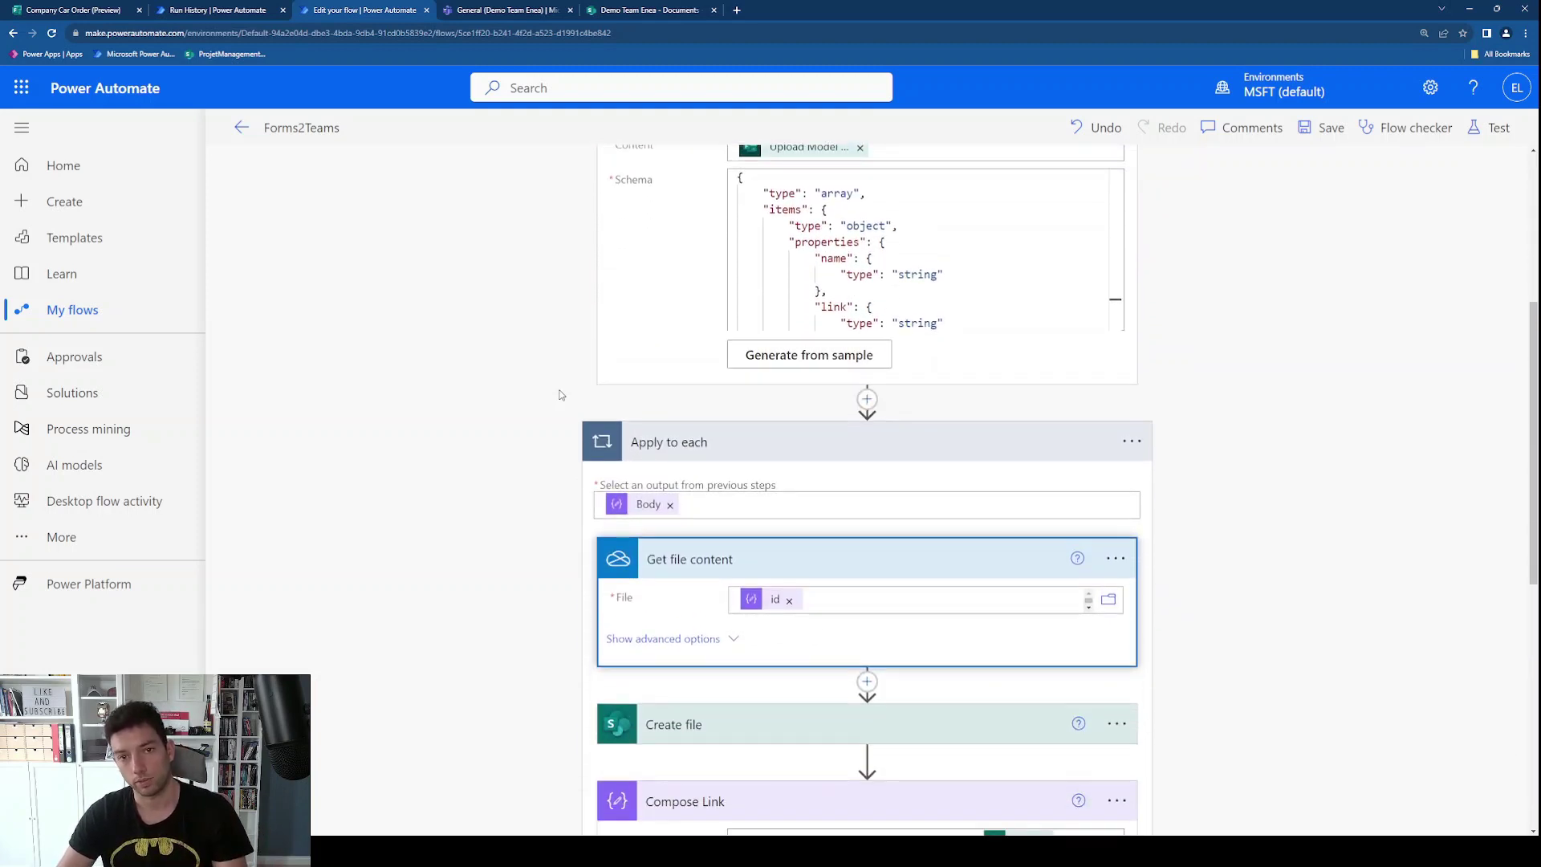
scroll(559, 395, "down", 1)
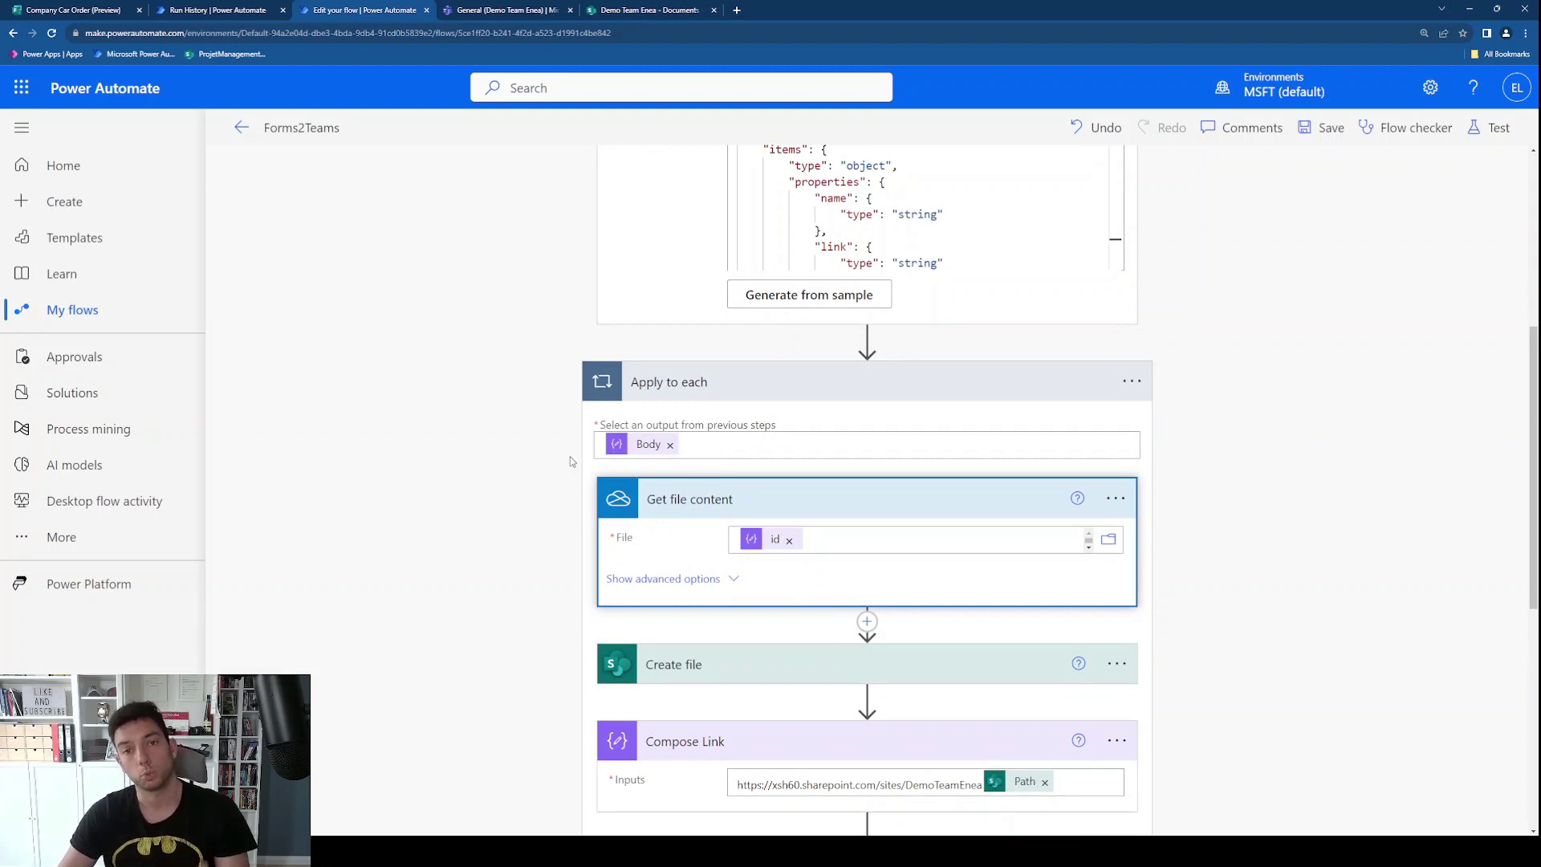
scroll(584, 456, "down", 1)
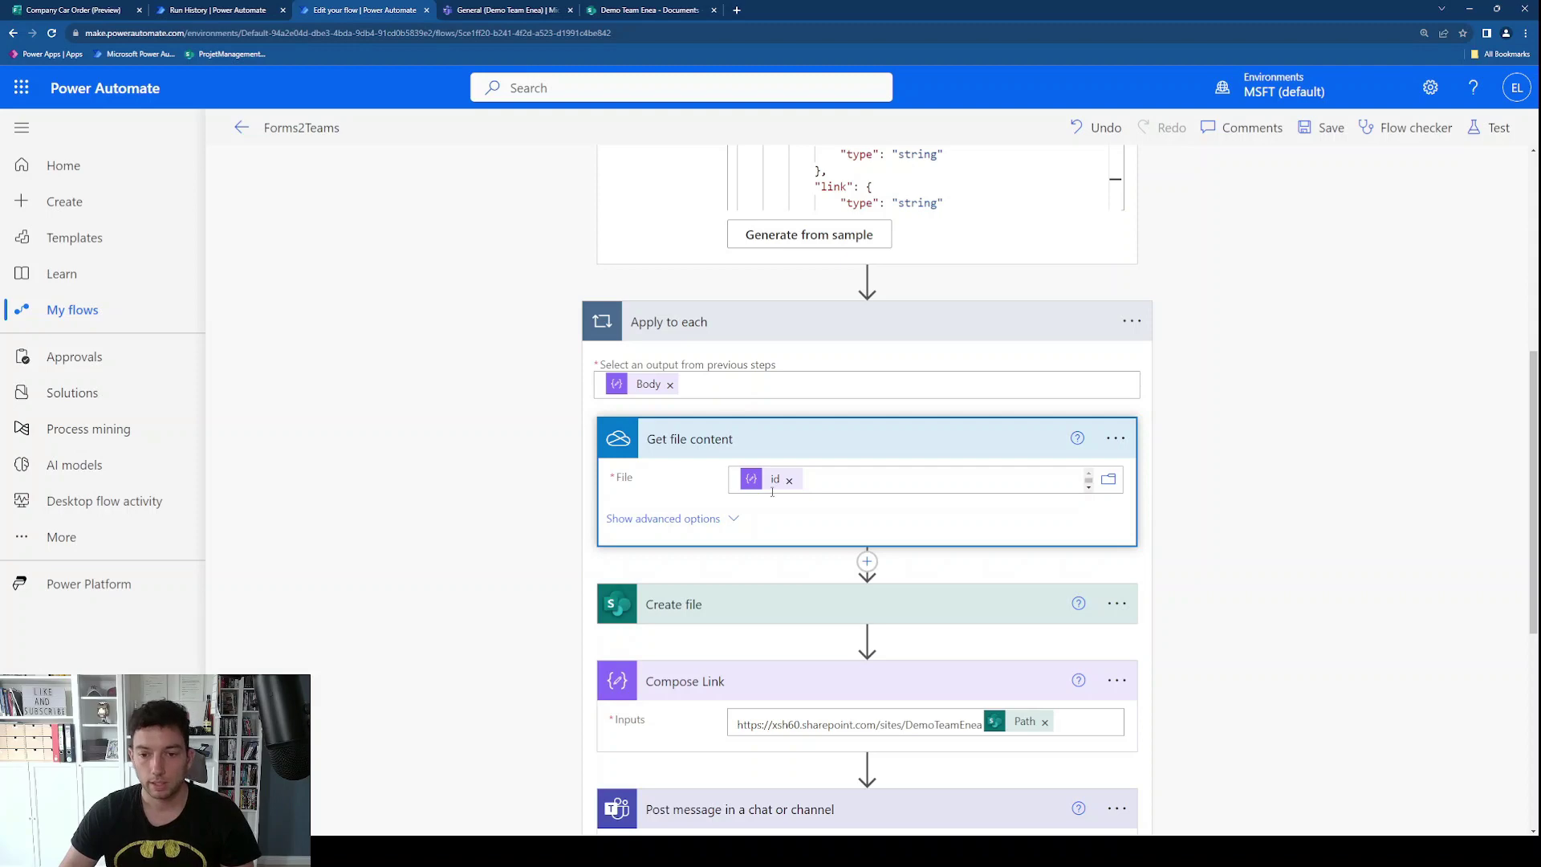
mouse_move(768, 486)
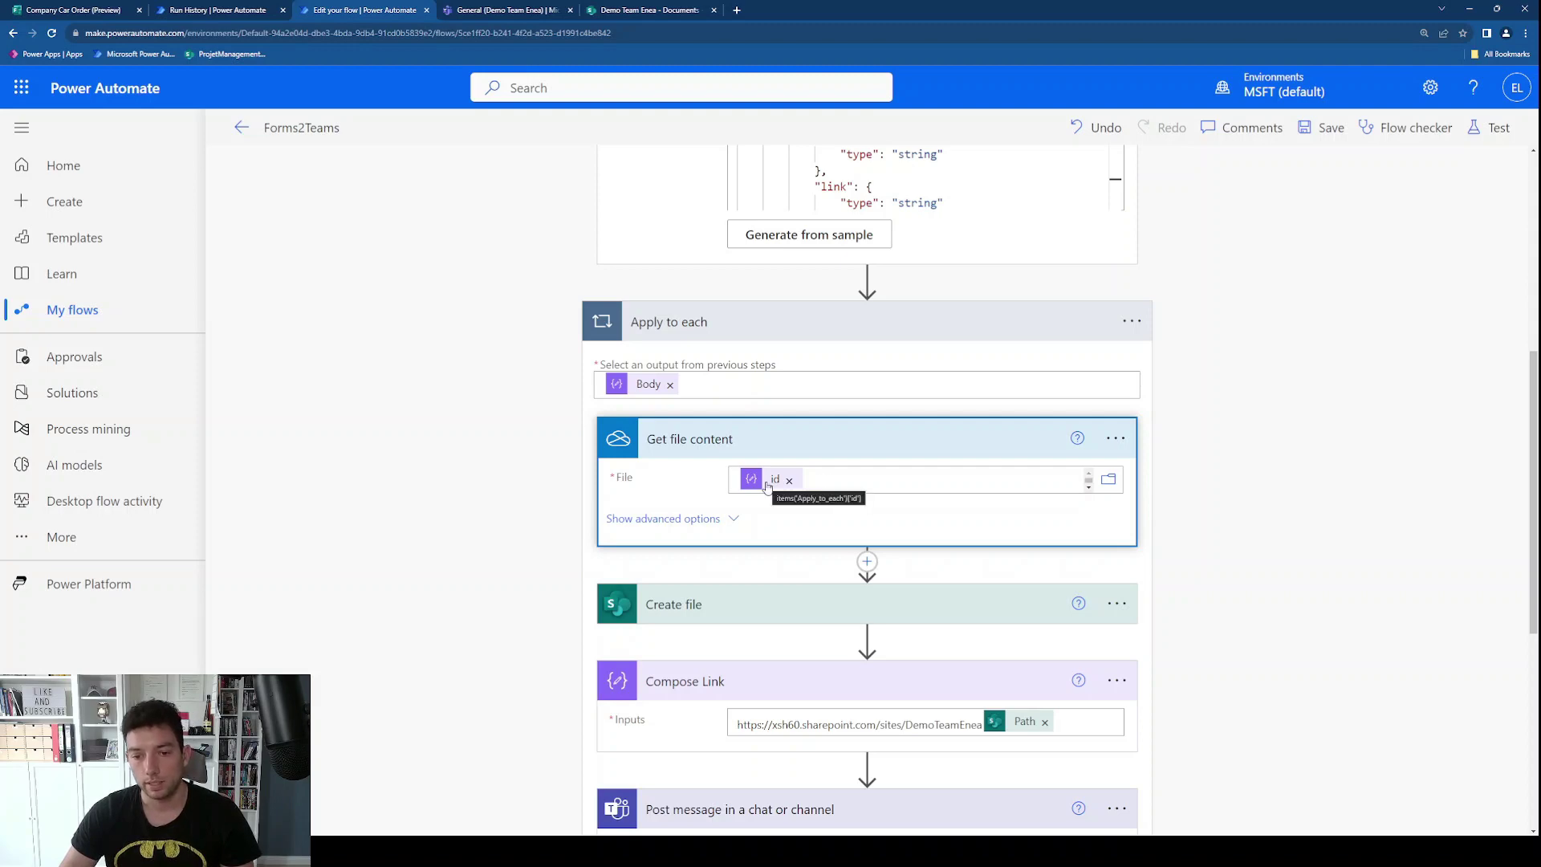
Step: Examine the Parse JSON dynamic content available for the File field of Get file content
scroll(767, 486, "up", 5)
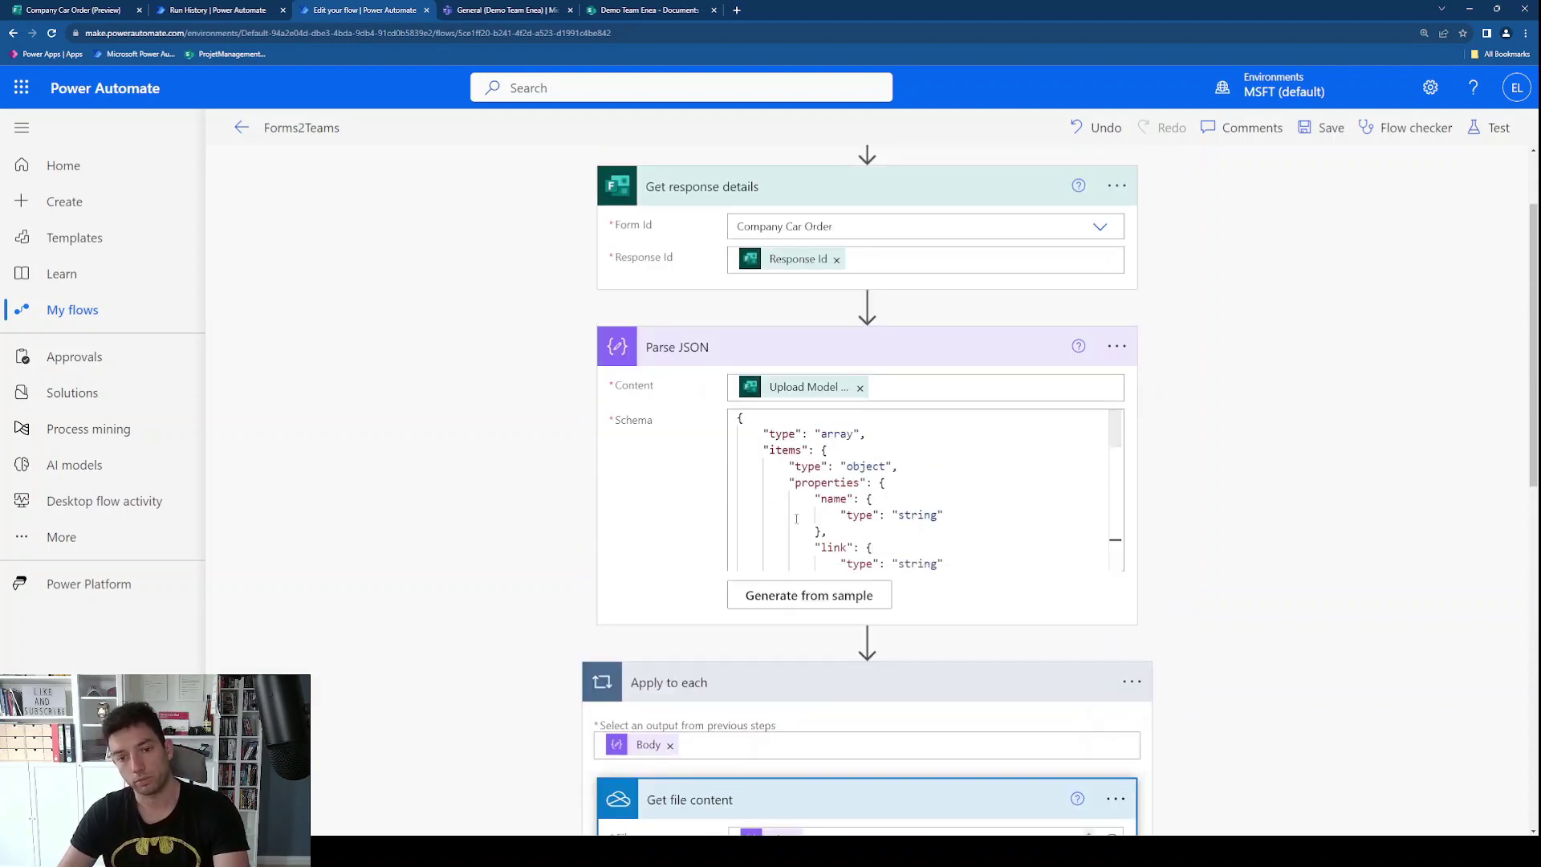
scroll(877, 540, "down", 4)
left_click(877, 540)
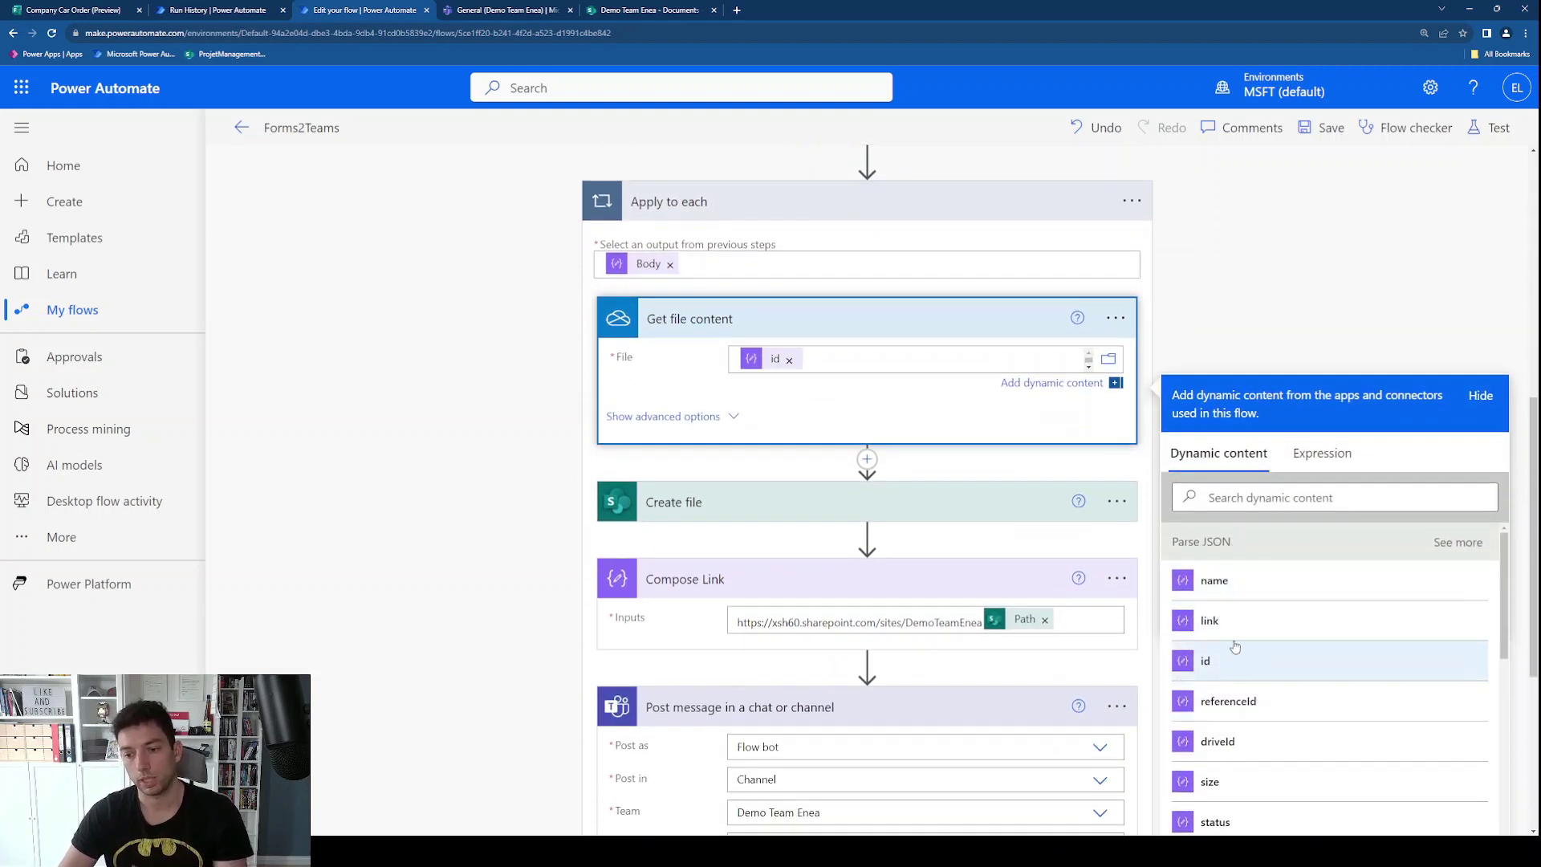
scroll(1204, 707, "down", 2)
scroll(1212, 722, "up", 2)
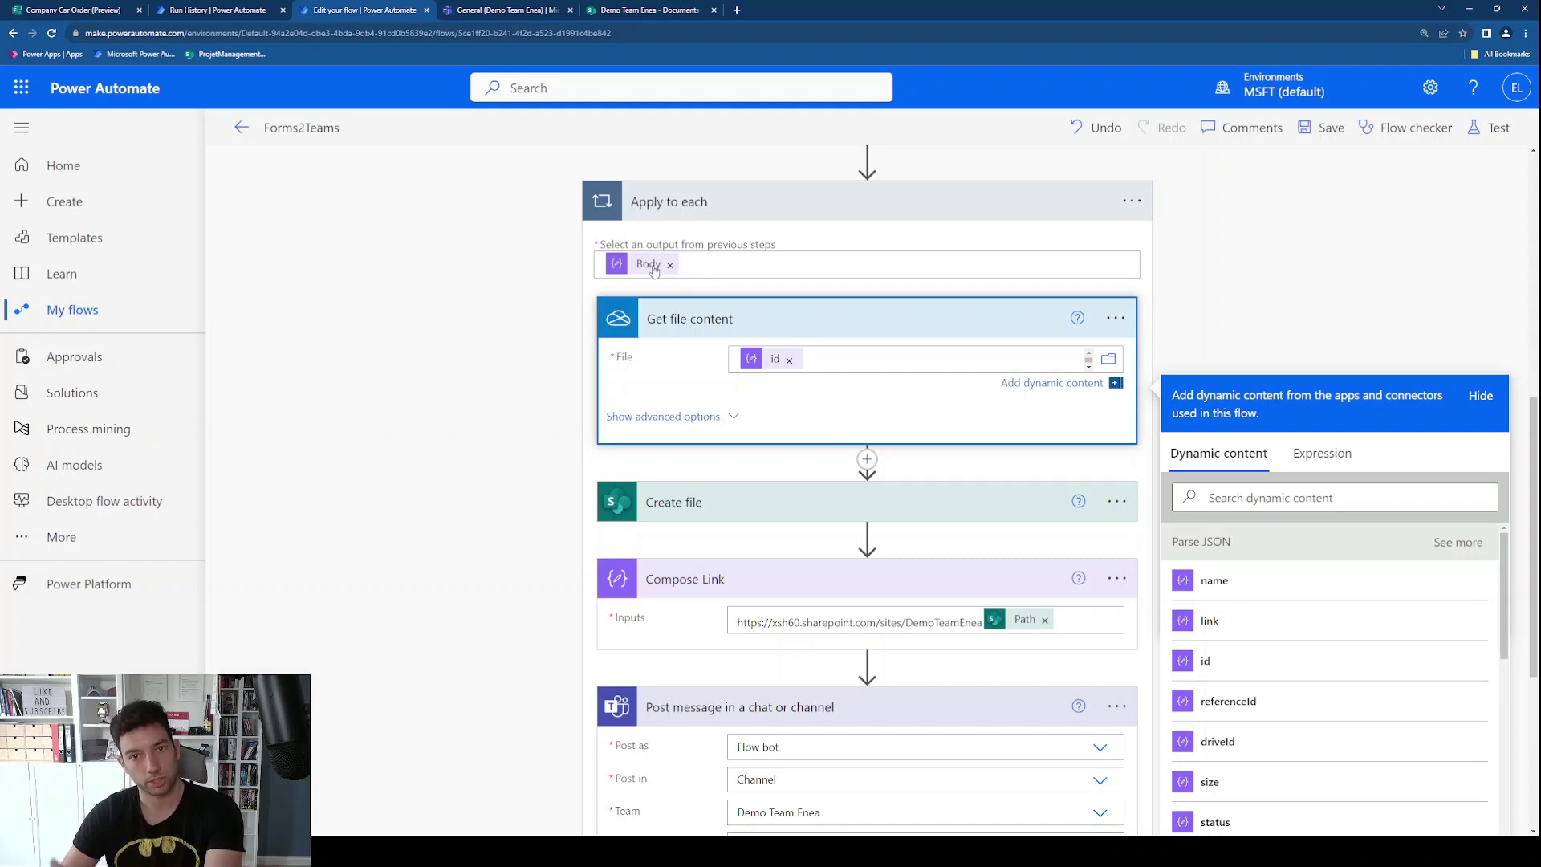
Step: Close the dynamic content list and expand the Create file action inside the Apply to each loop
scroll(464, 379, "down", 2)
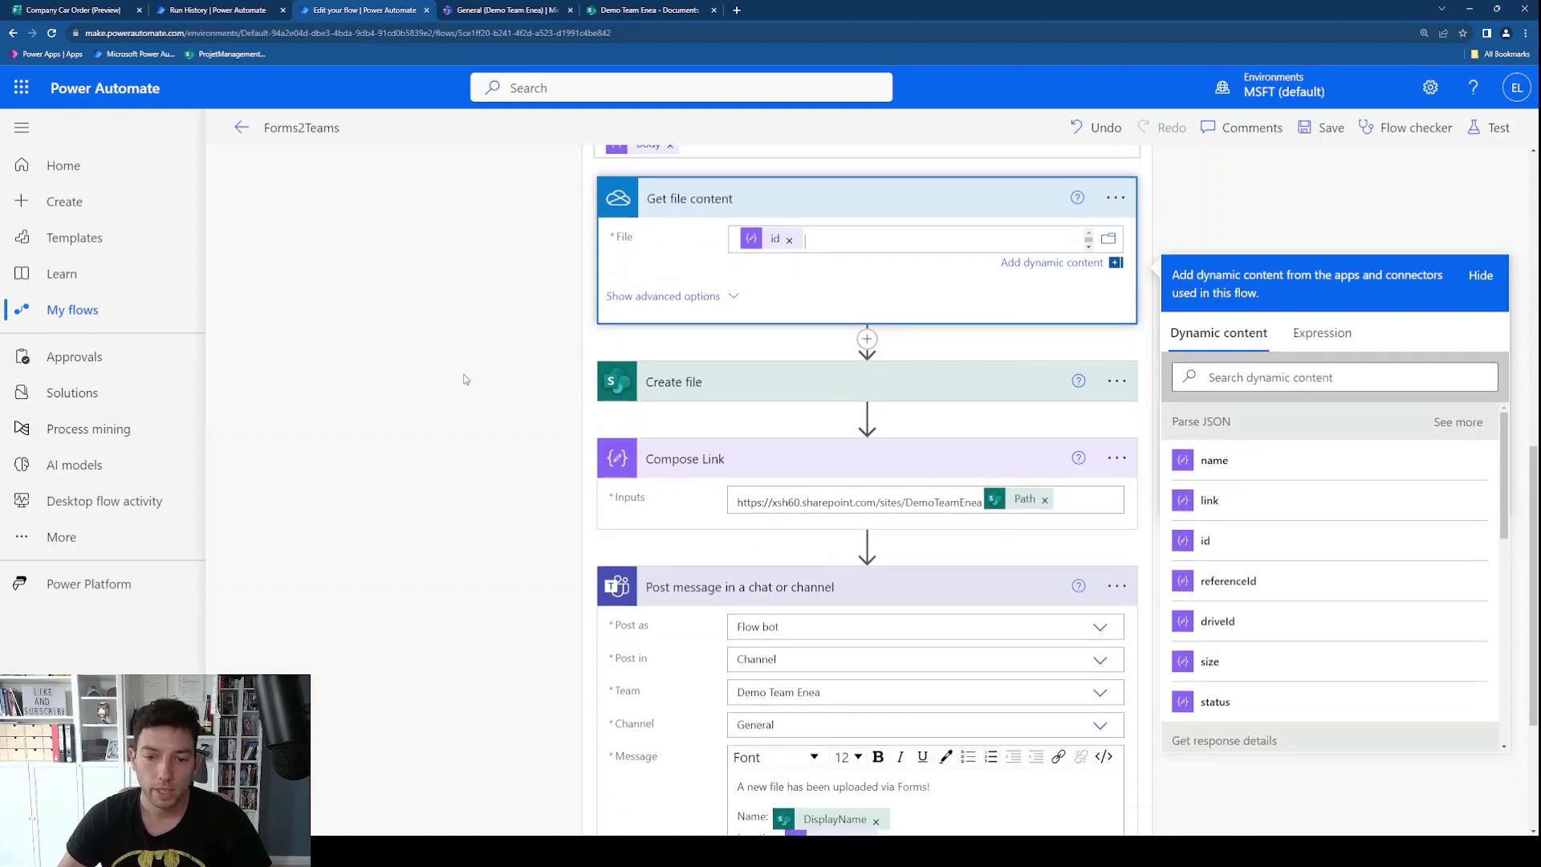
left_click(464, 379)
scroll(533, 320, "up", 3)
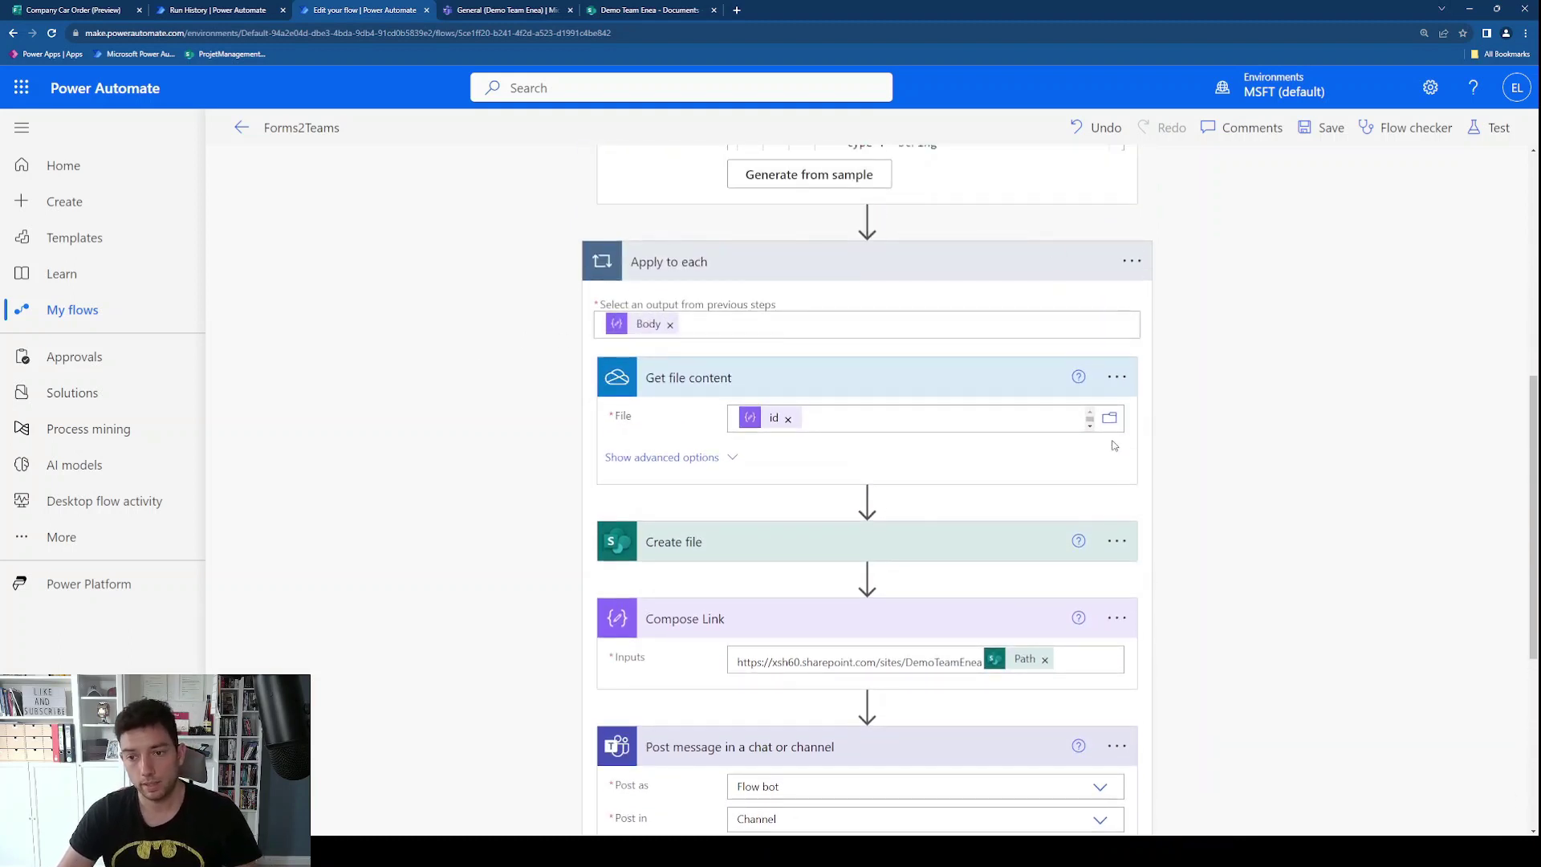
left_click(821, 544)
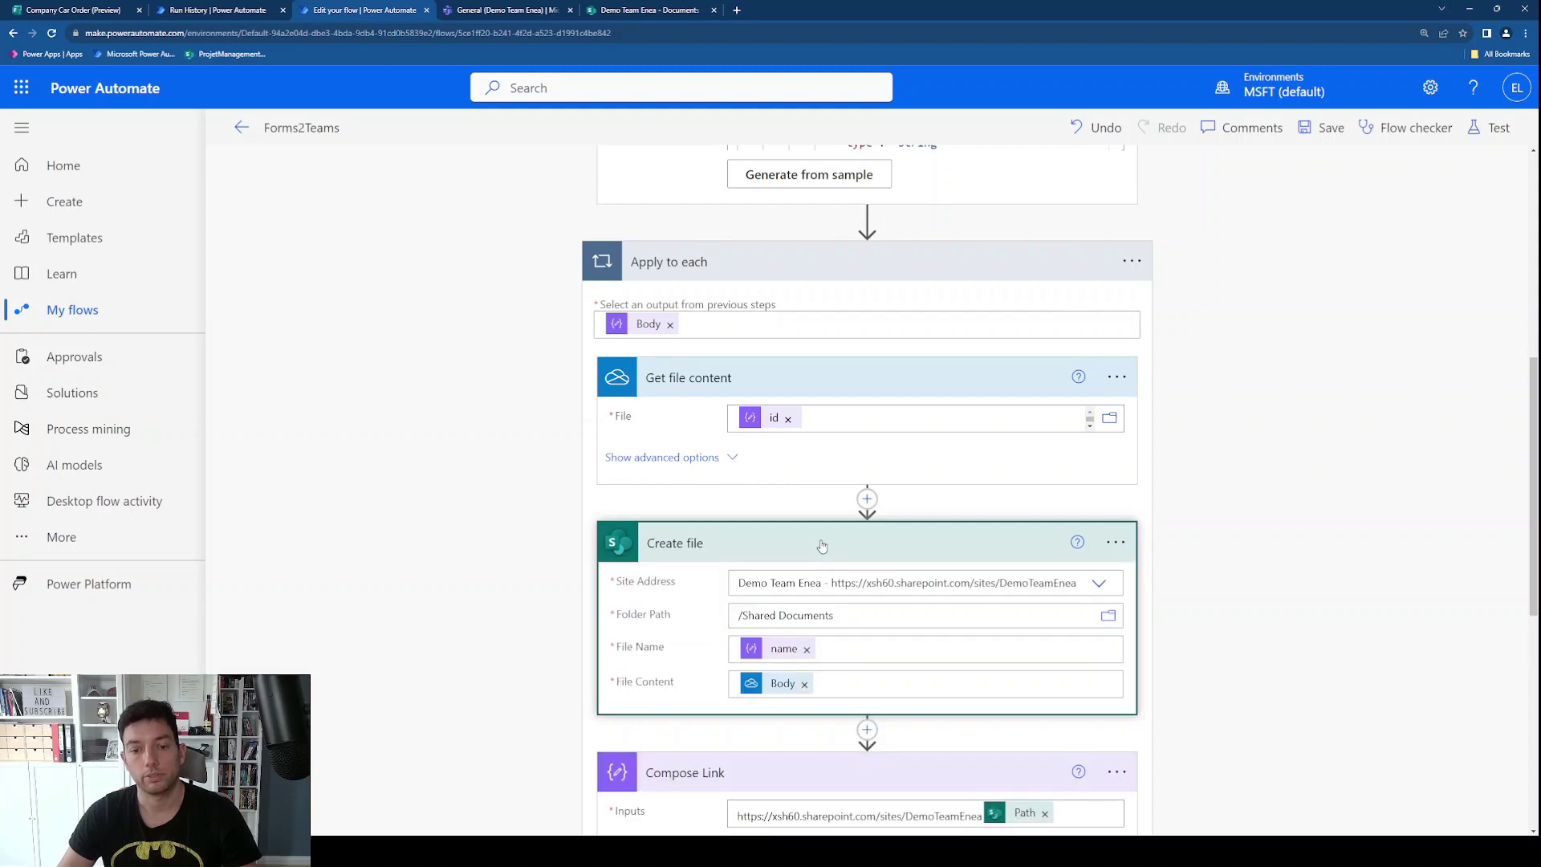
scroll(542, 497, "down", 1)
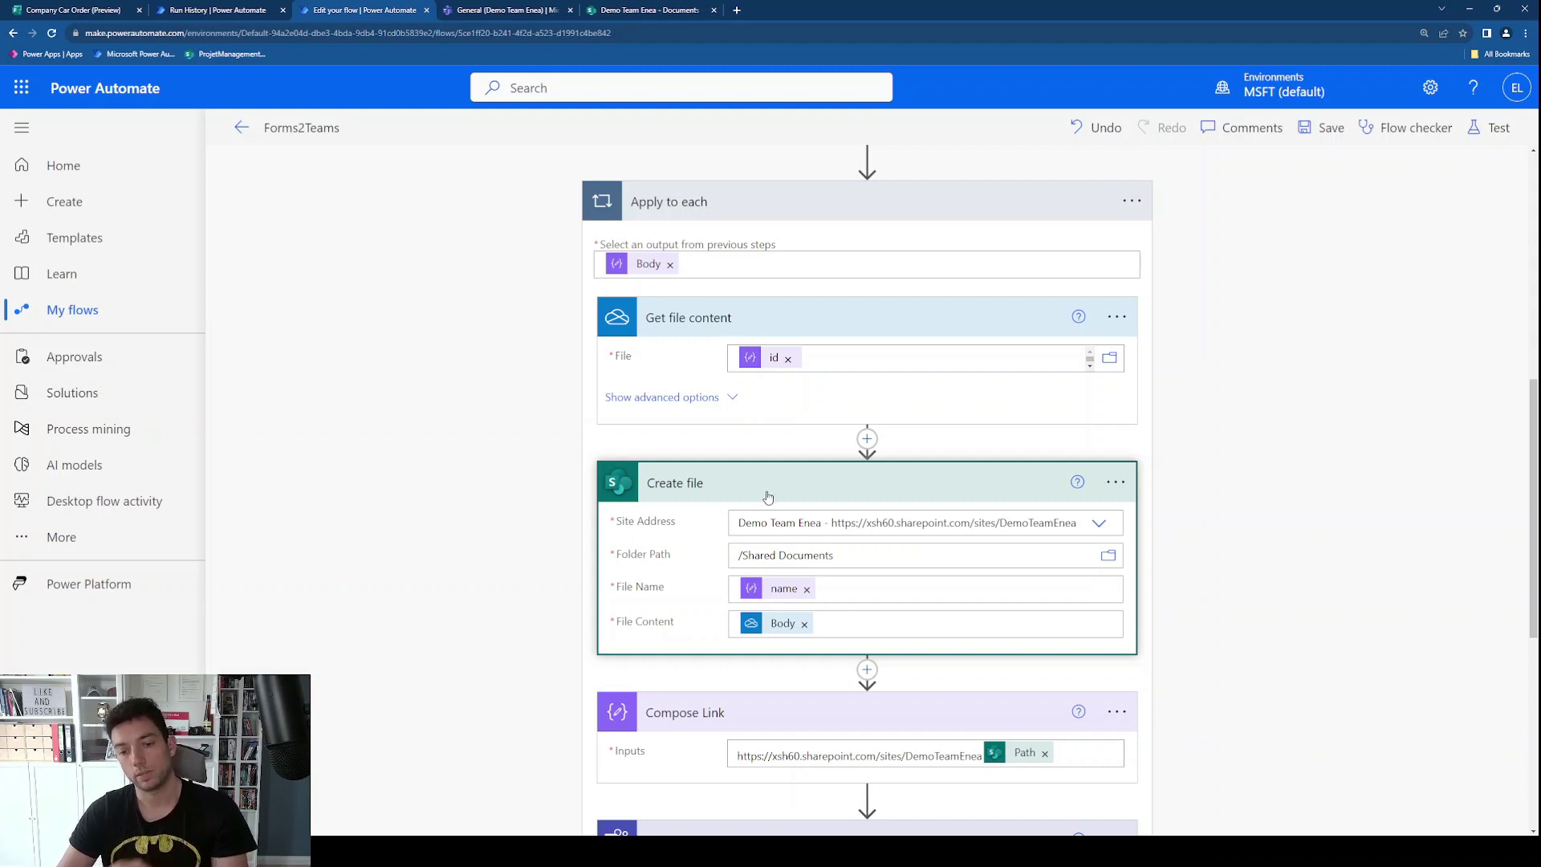
Step: Switch to Teams, view the General channel's files folder in SharePoint, and close the SharePoint pages to return to the channel's posts
left_click(510, 9)
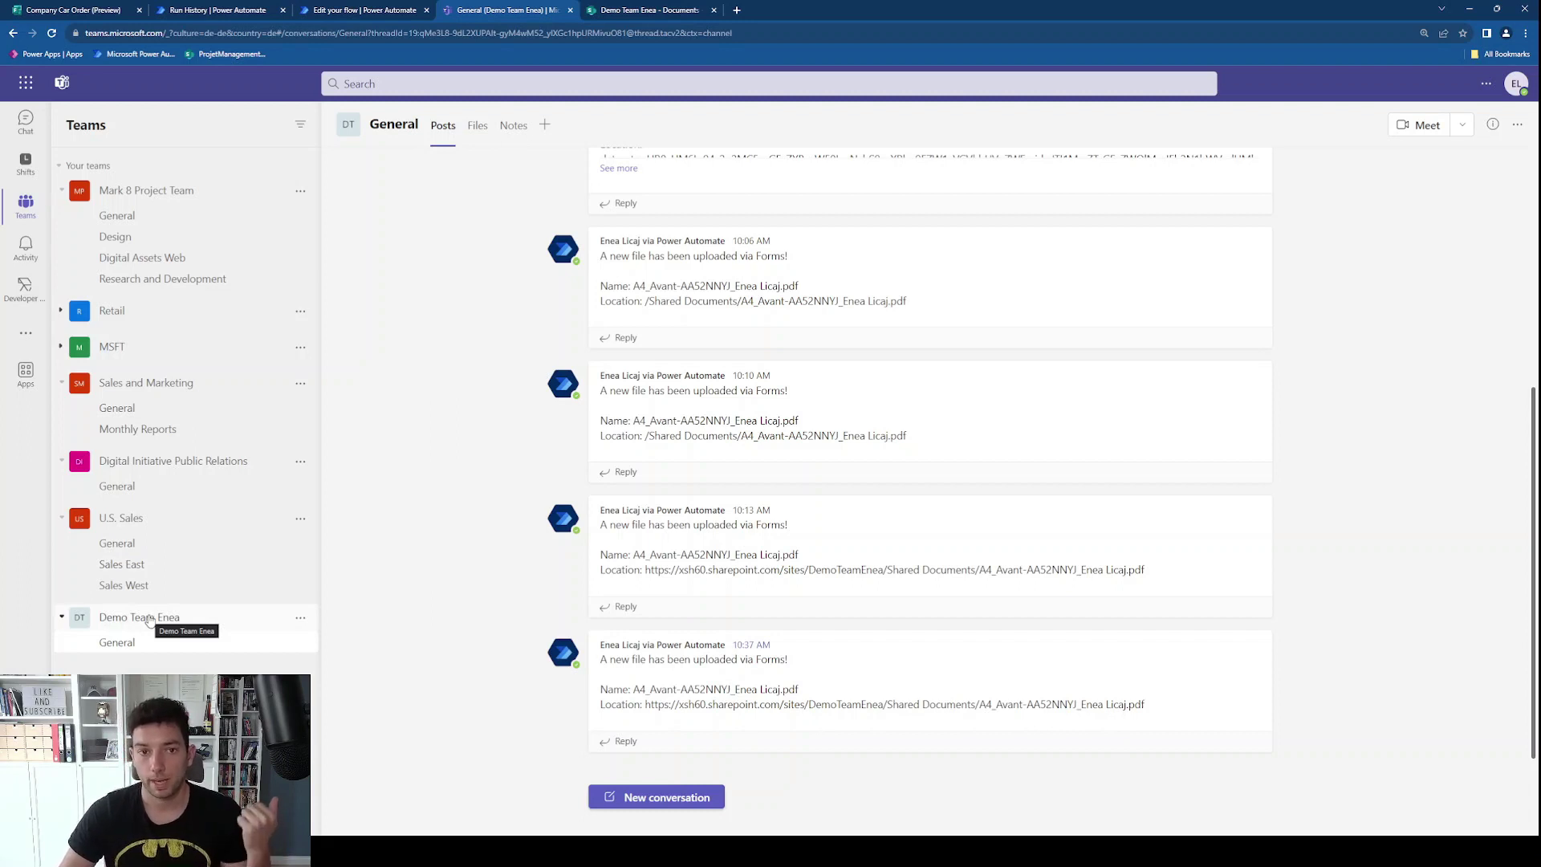
left_click(480, 126)
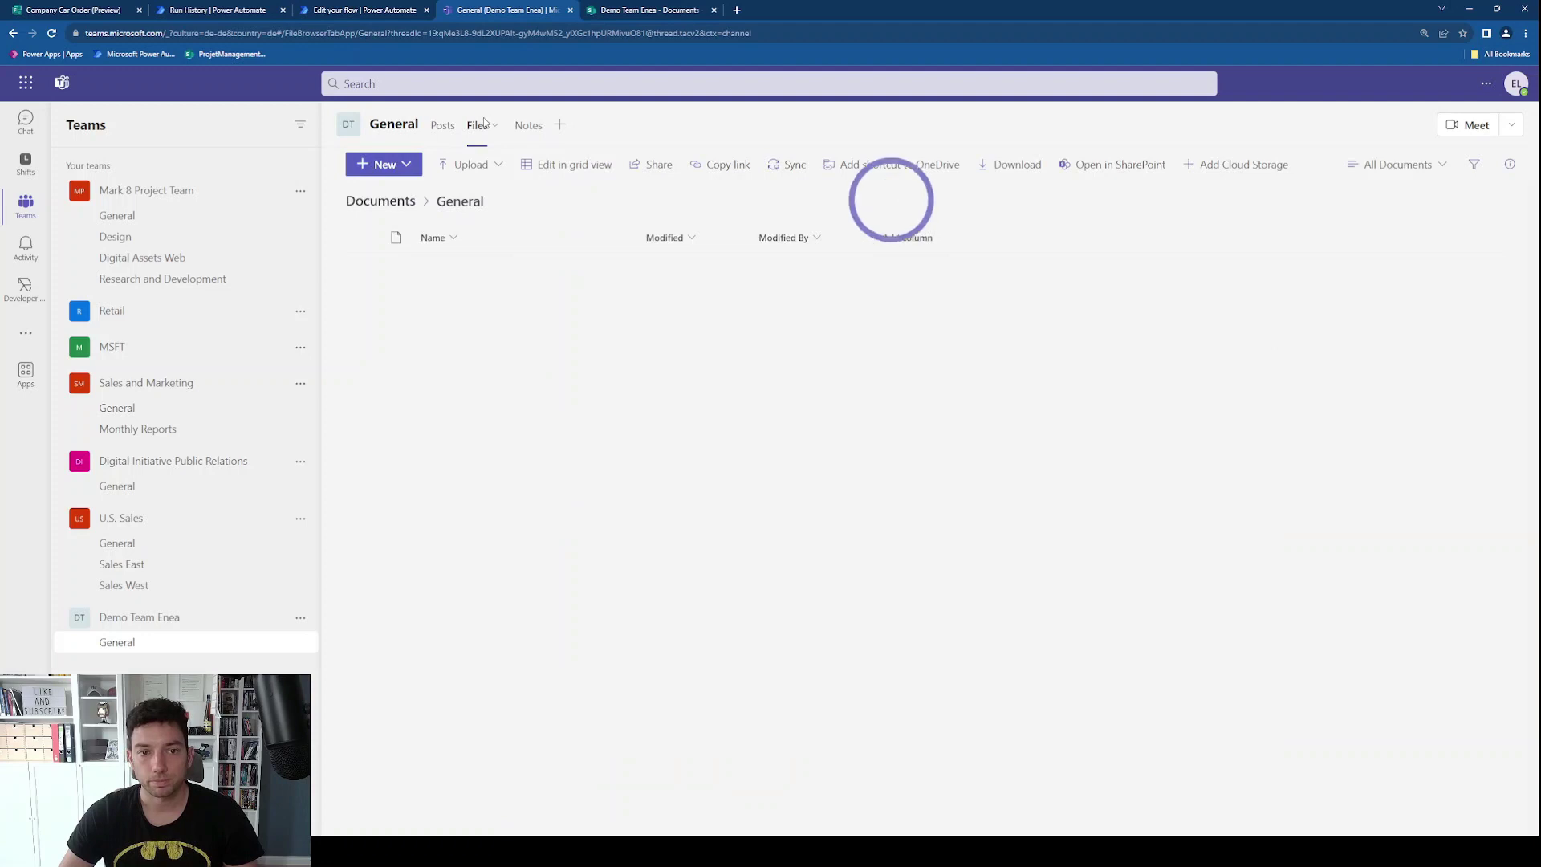
left_click(1079, 170)
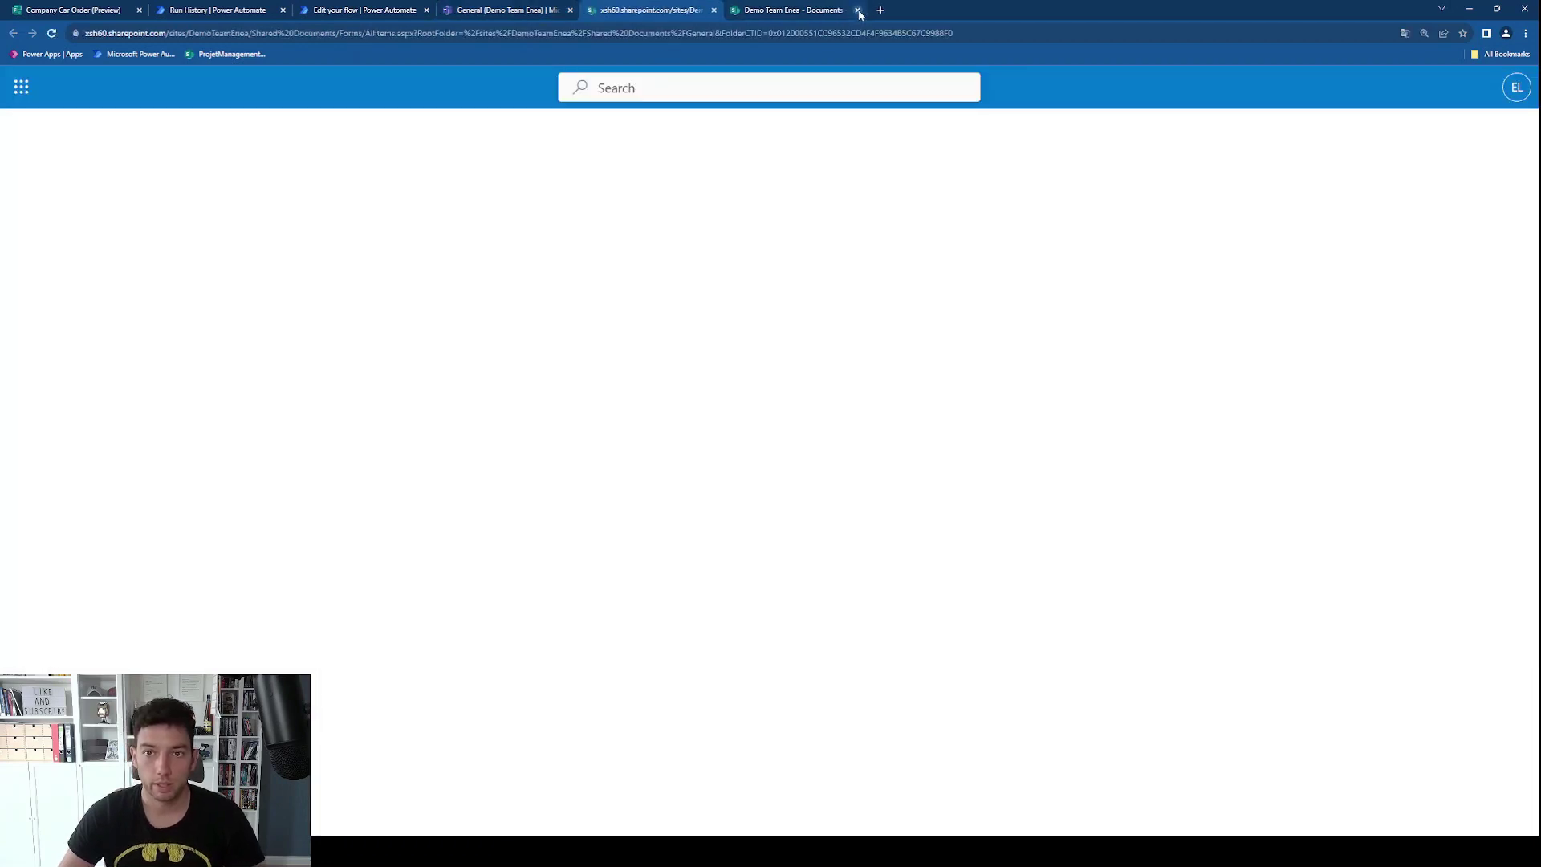
left_click(856, 9)
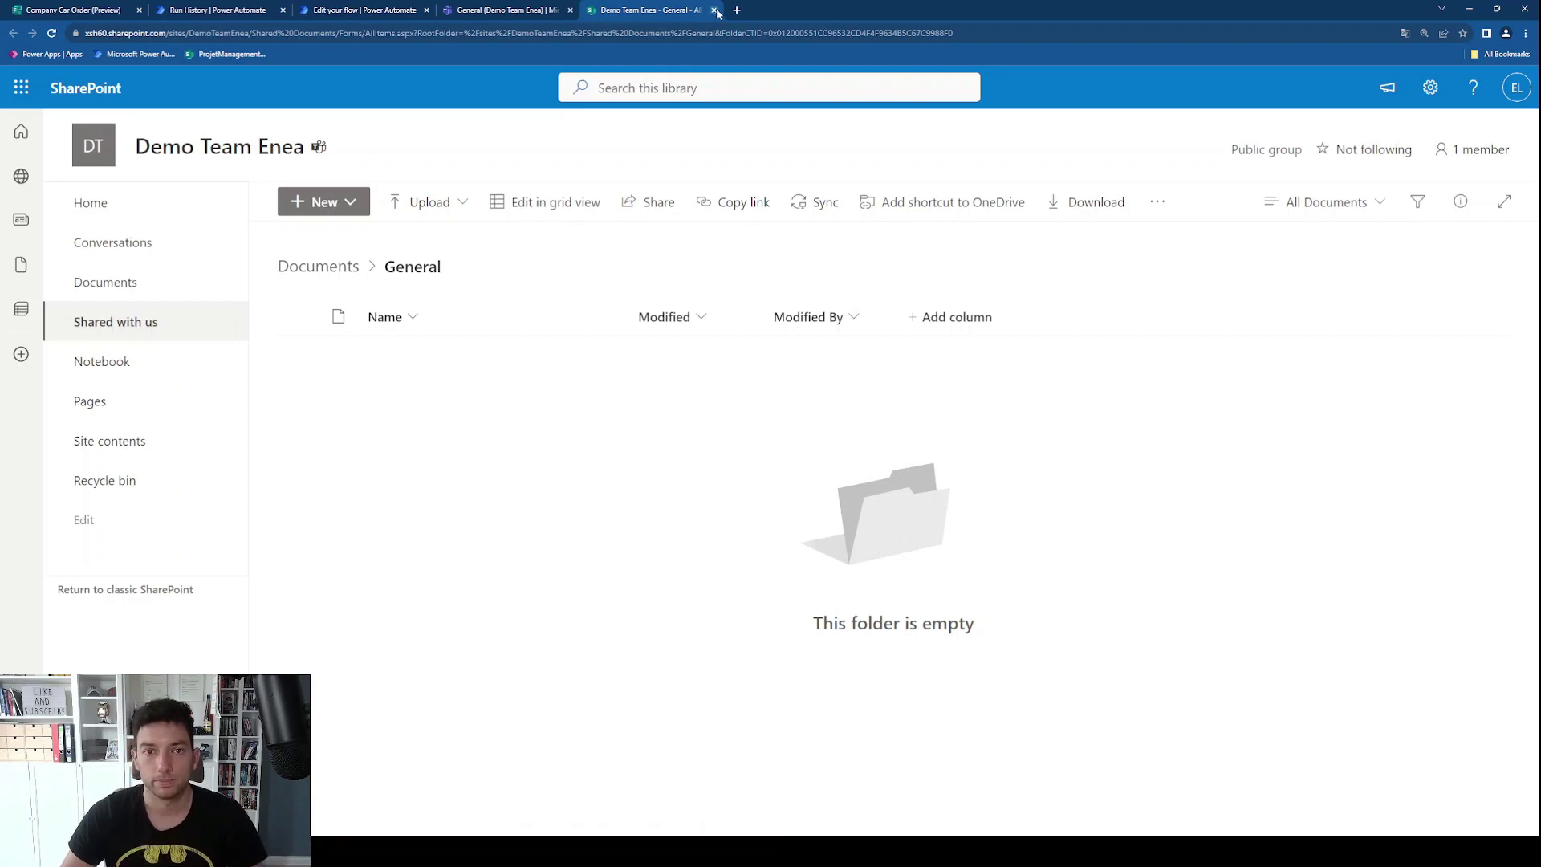
key("ctrl+w")
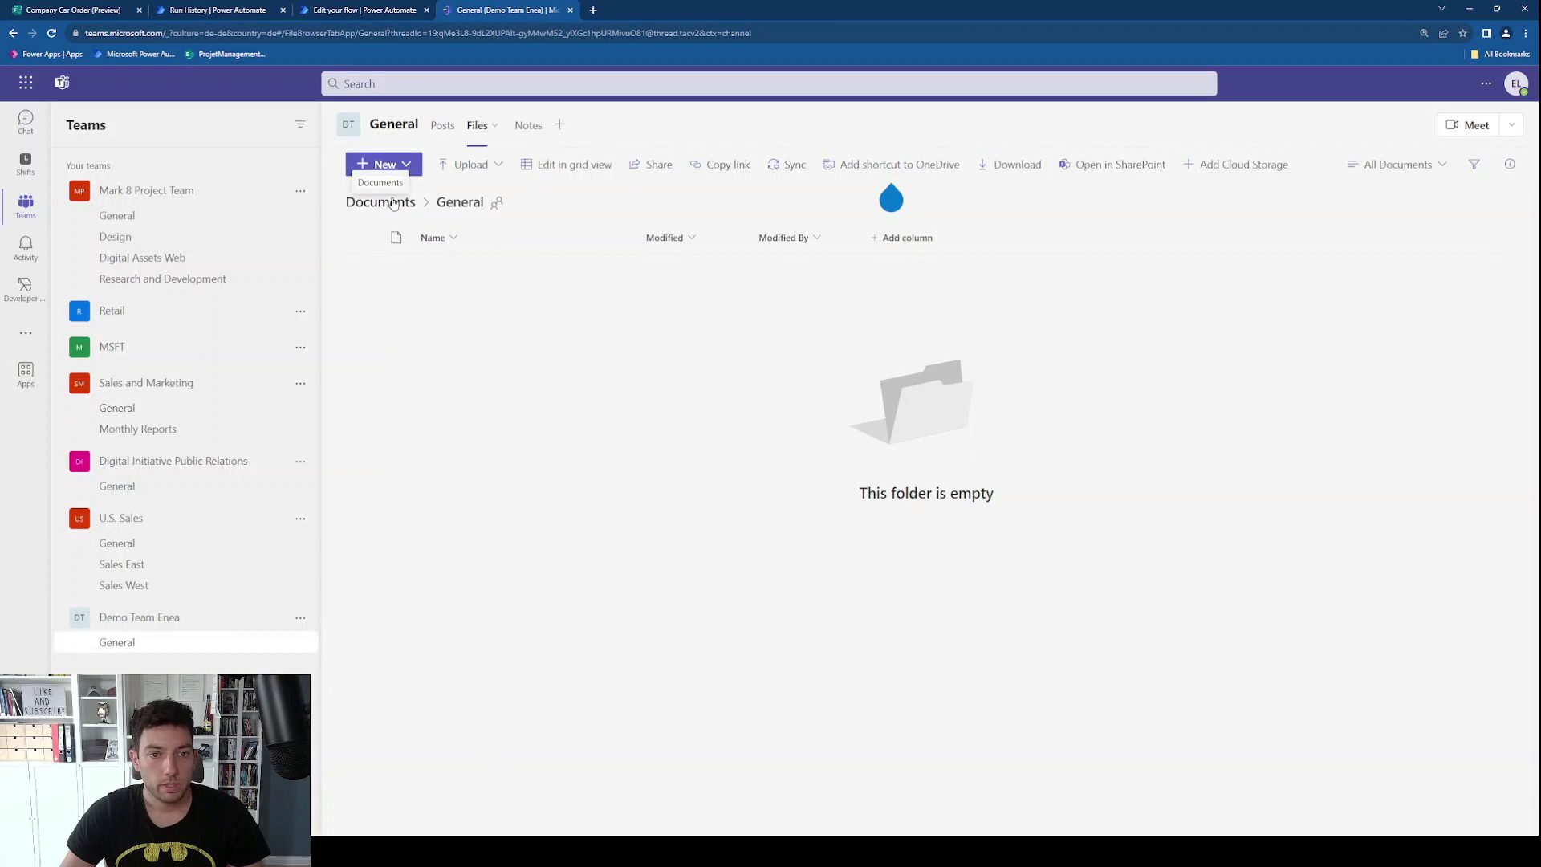
left_click(443, 126)
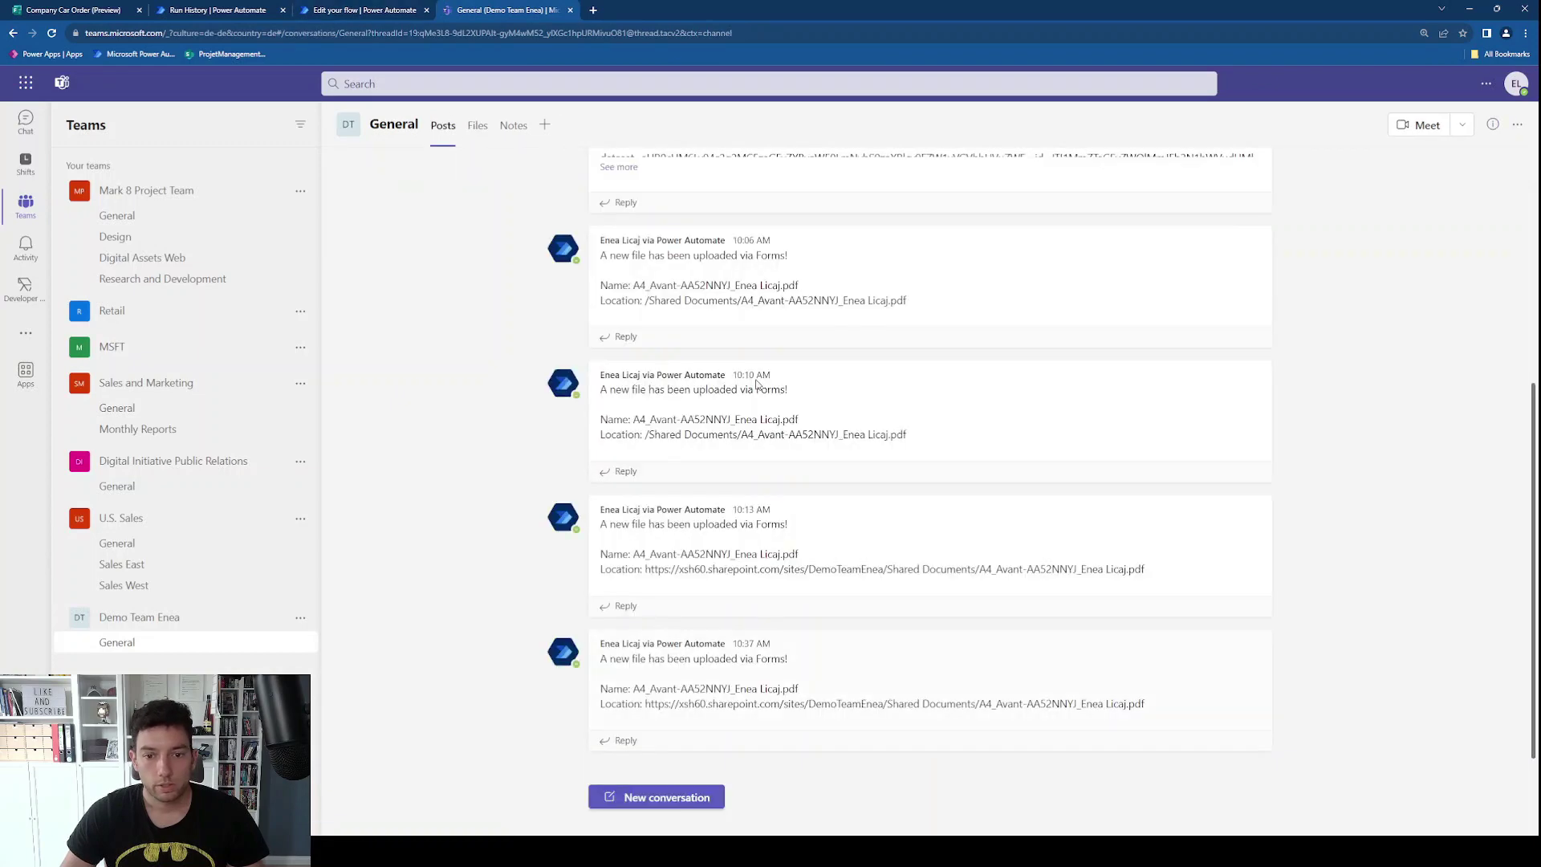
Step: Return to the Forms2Teams flow editor and review the Site Address and Folder Path of the Create file action
left_click(210, 9)
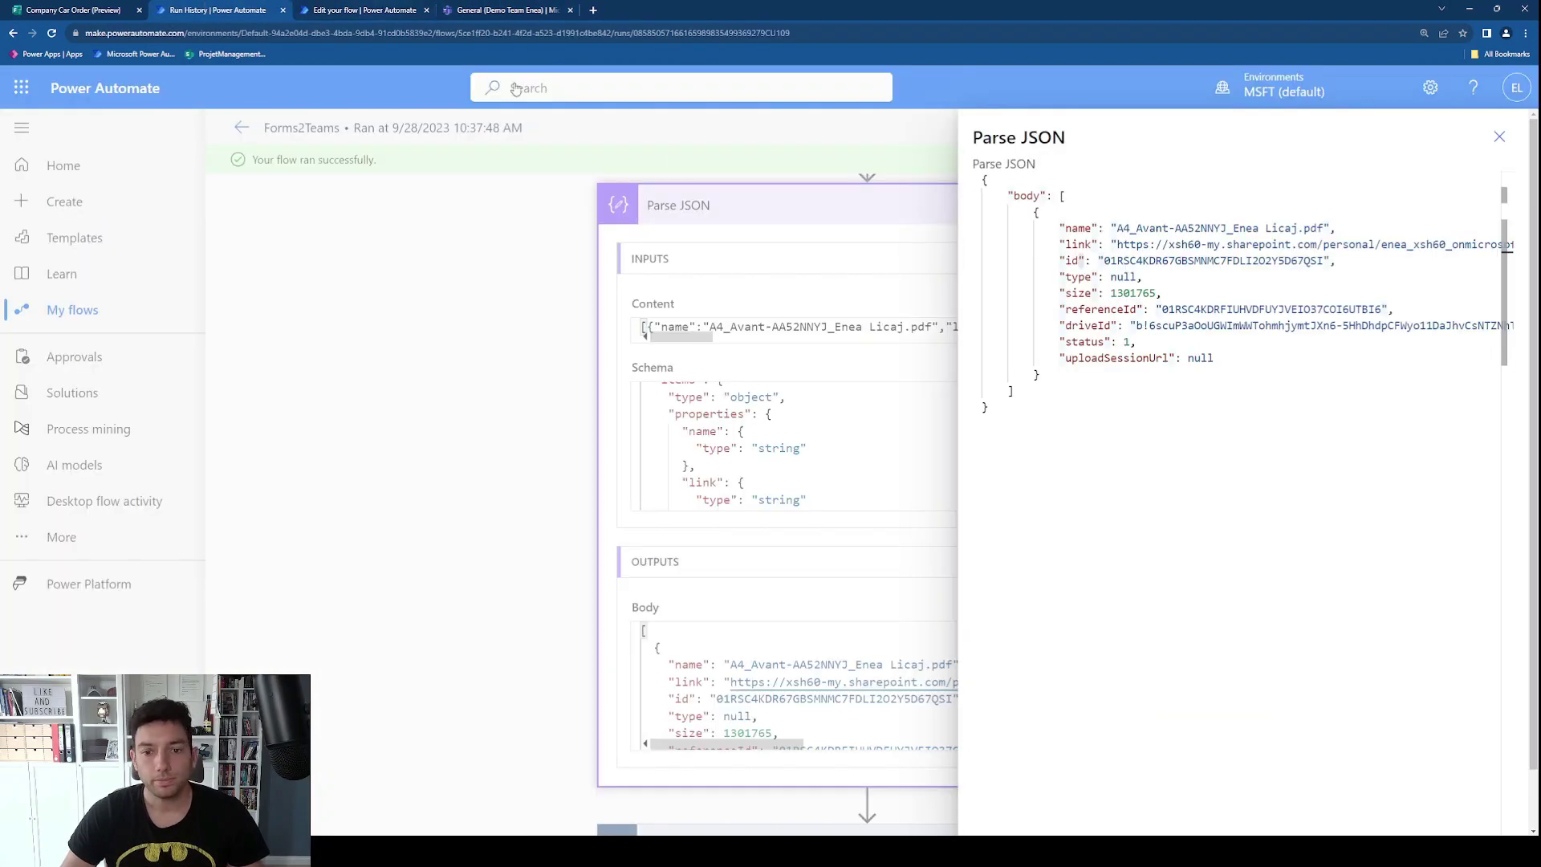
left_click(345, 9)
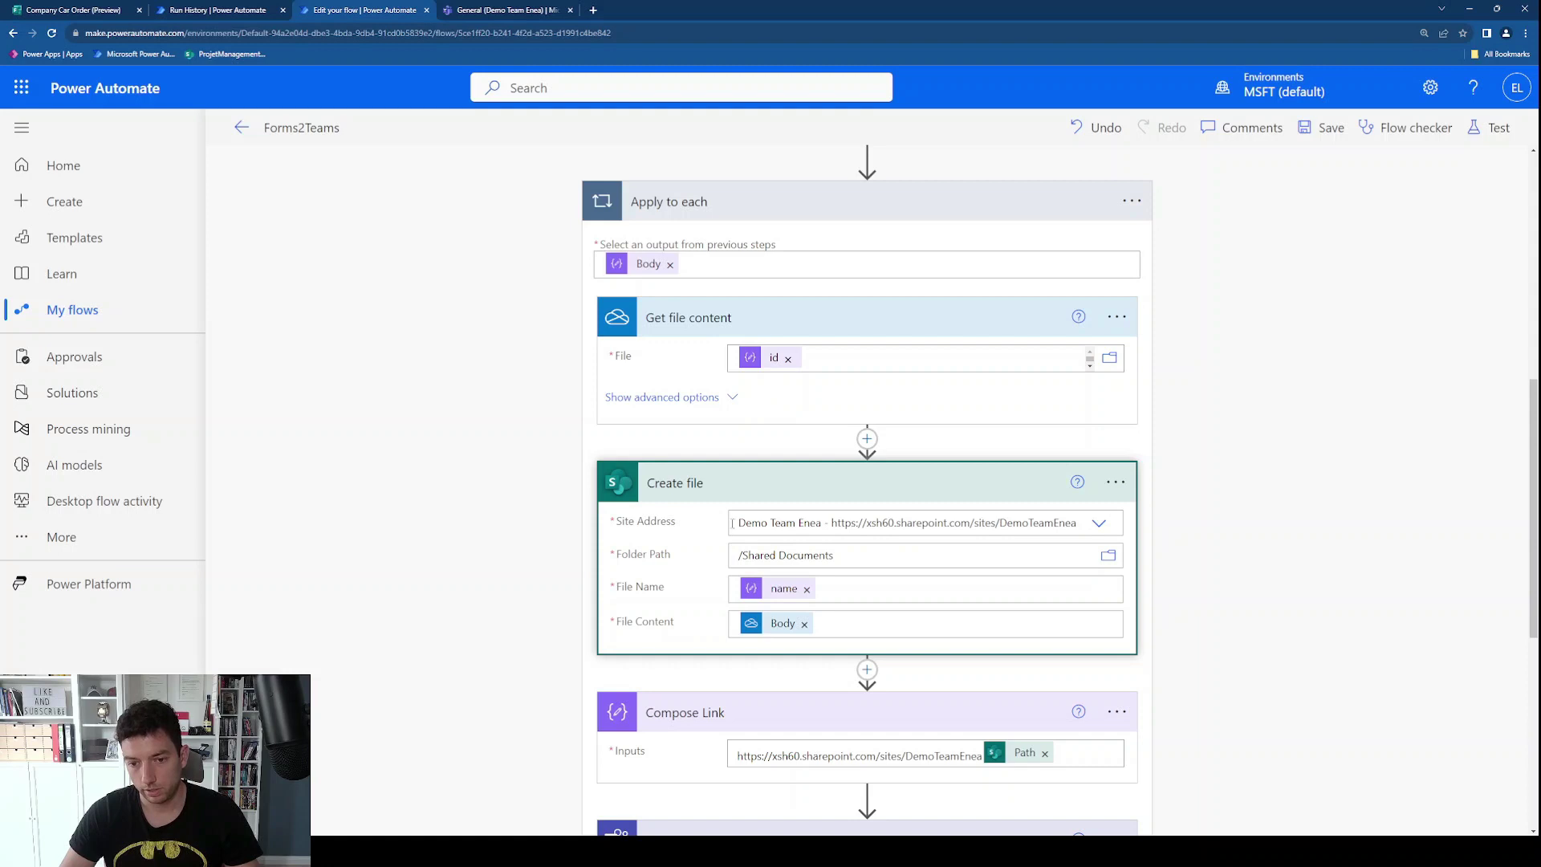
scroll(833, 525, "down", 1)
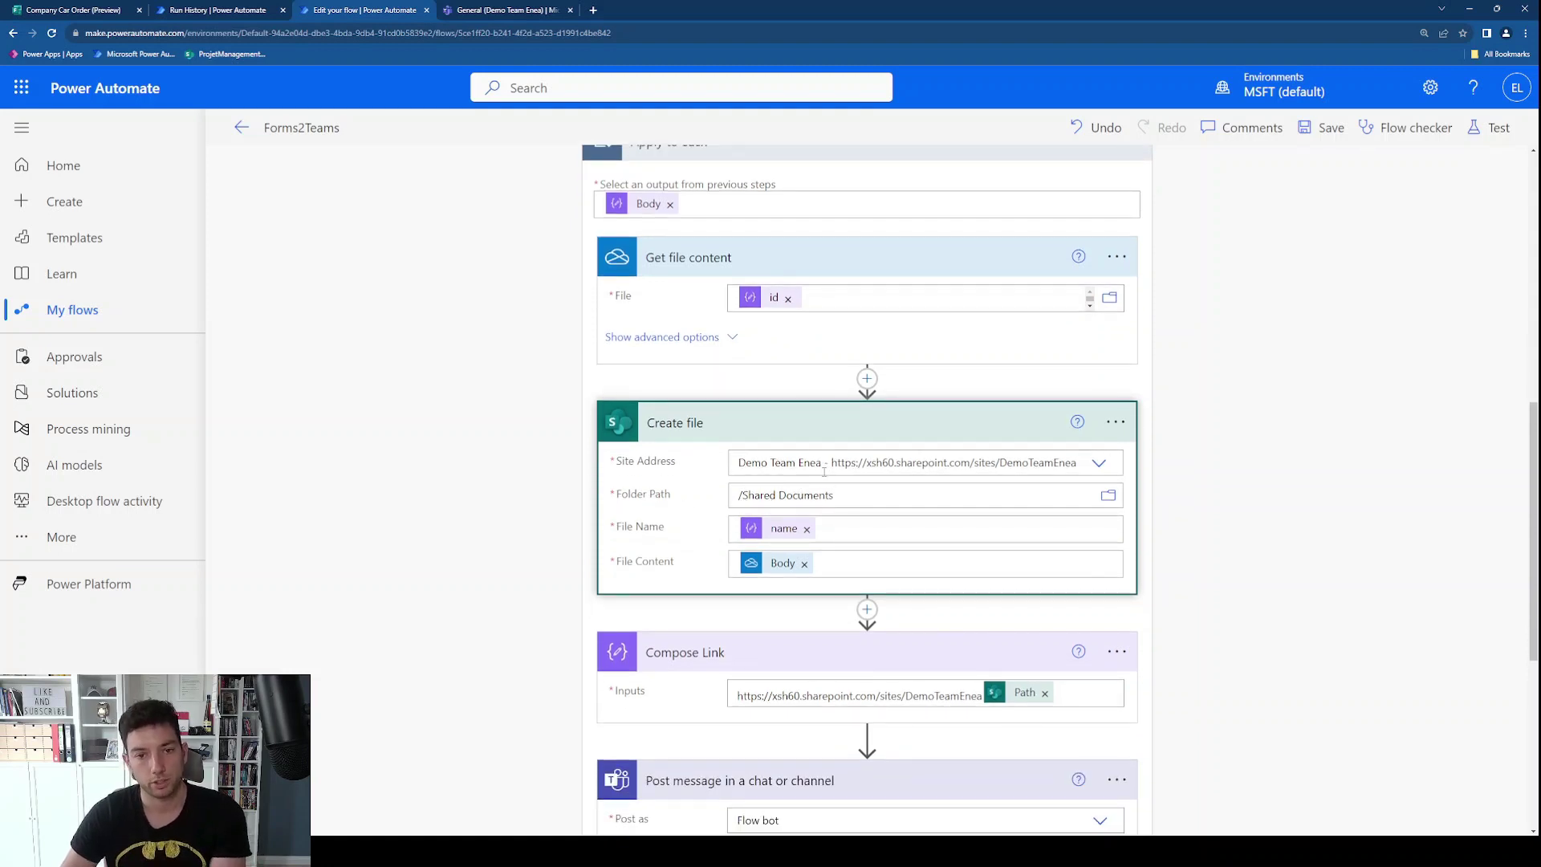
Step: Switch to Teams and delete the uploaded A4_Avant PDF from the site library above the General channel's files folder
left_click(493, 10)
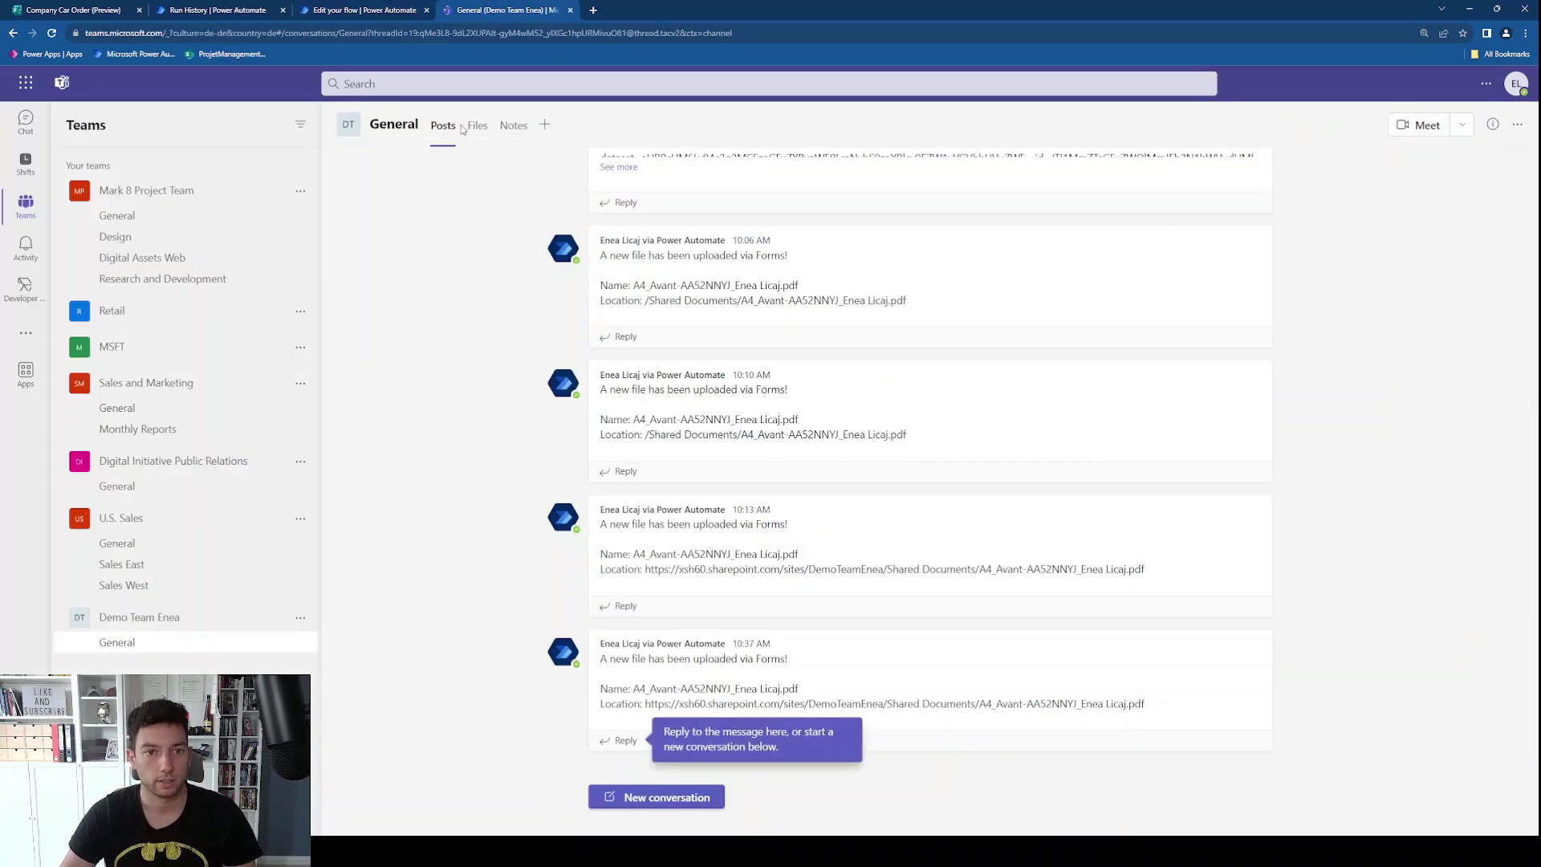
left_click(475, 126)
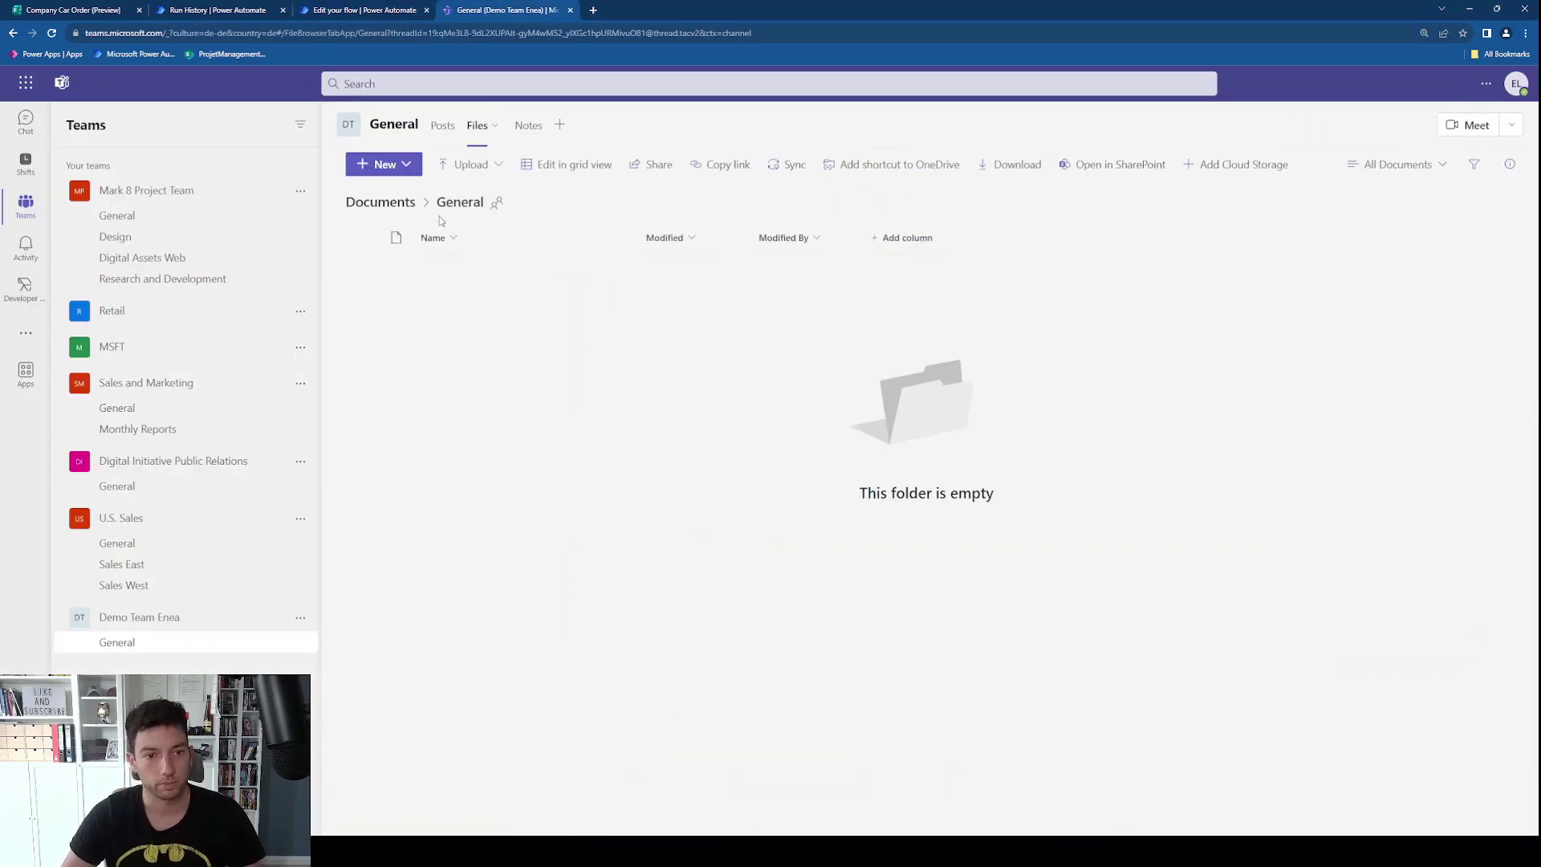
left_click(379, 204)
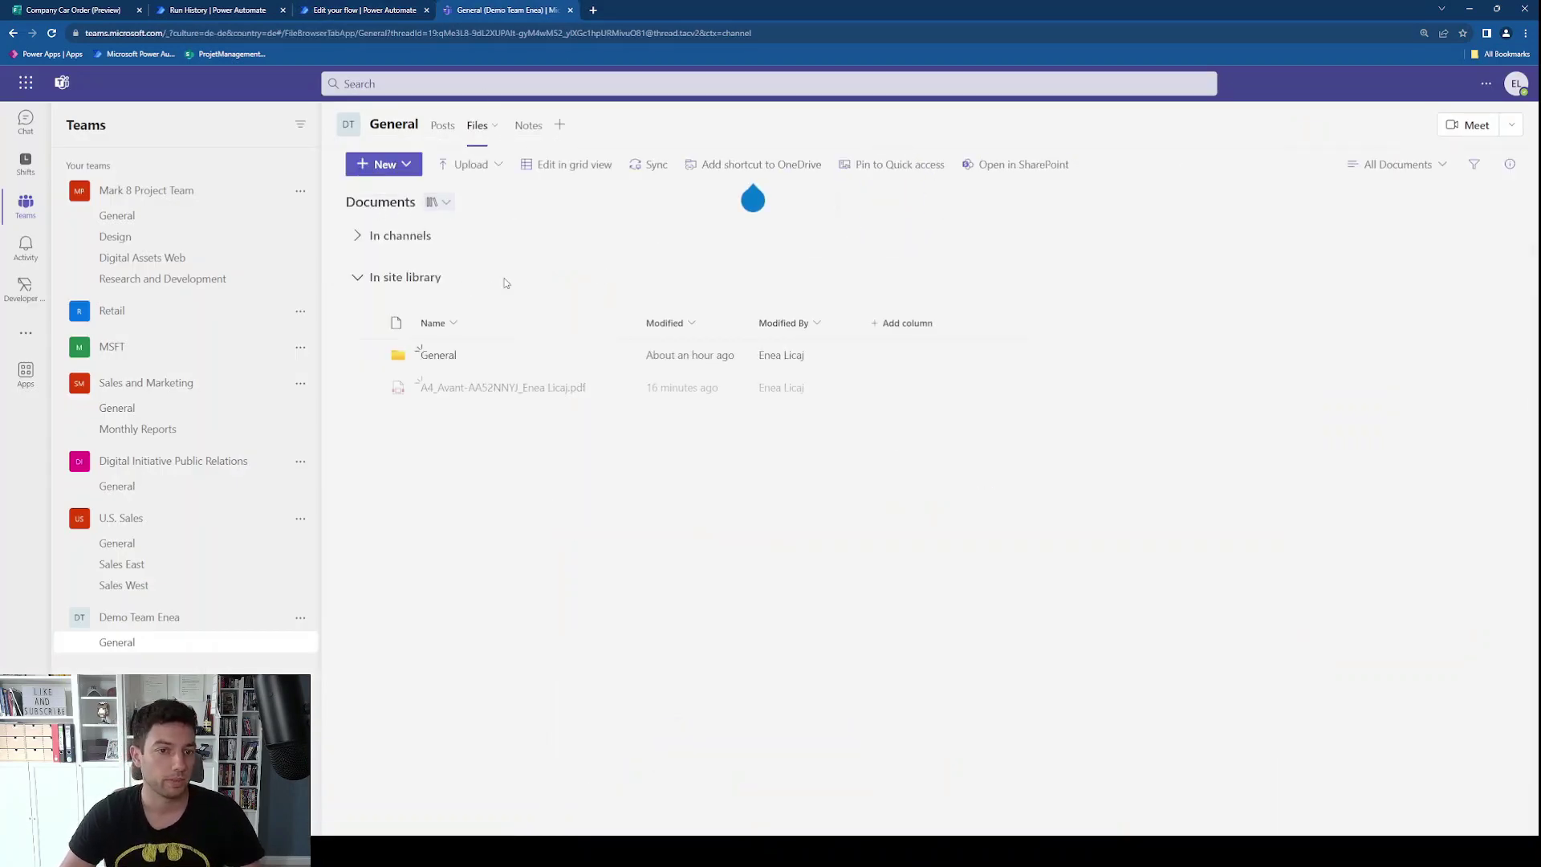
left_click(364, 386)
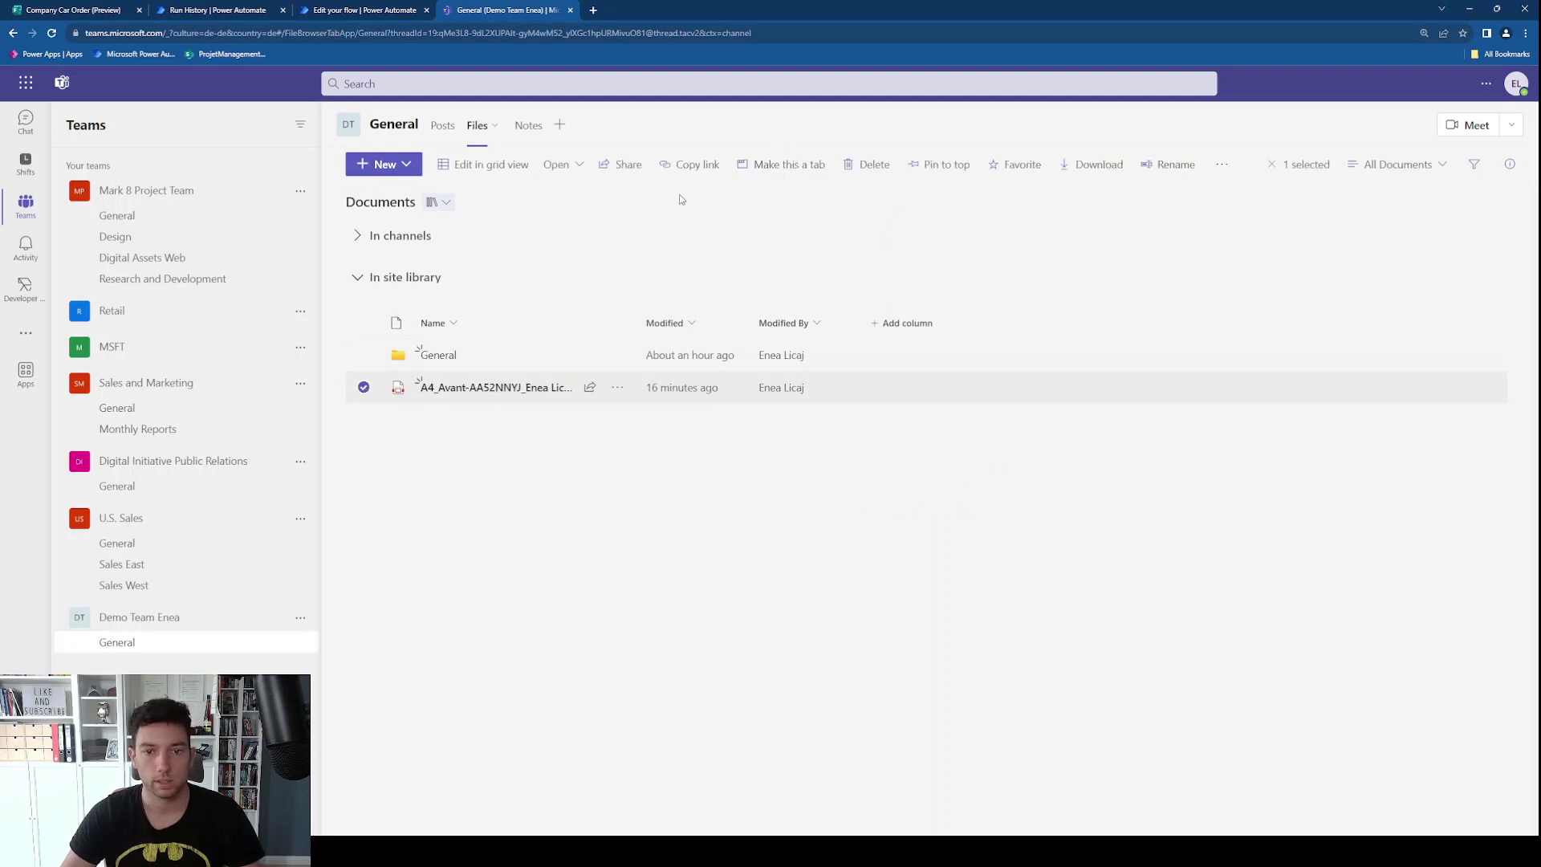
left_click(868, 164)
left_click(963, 550)
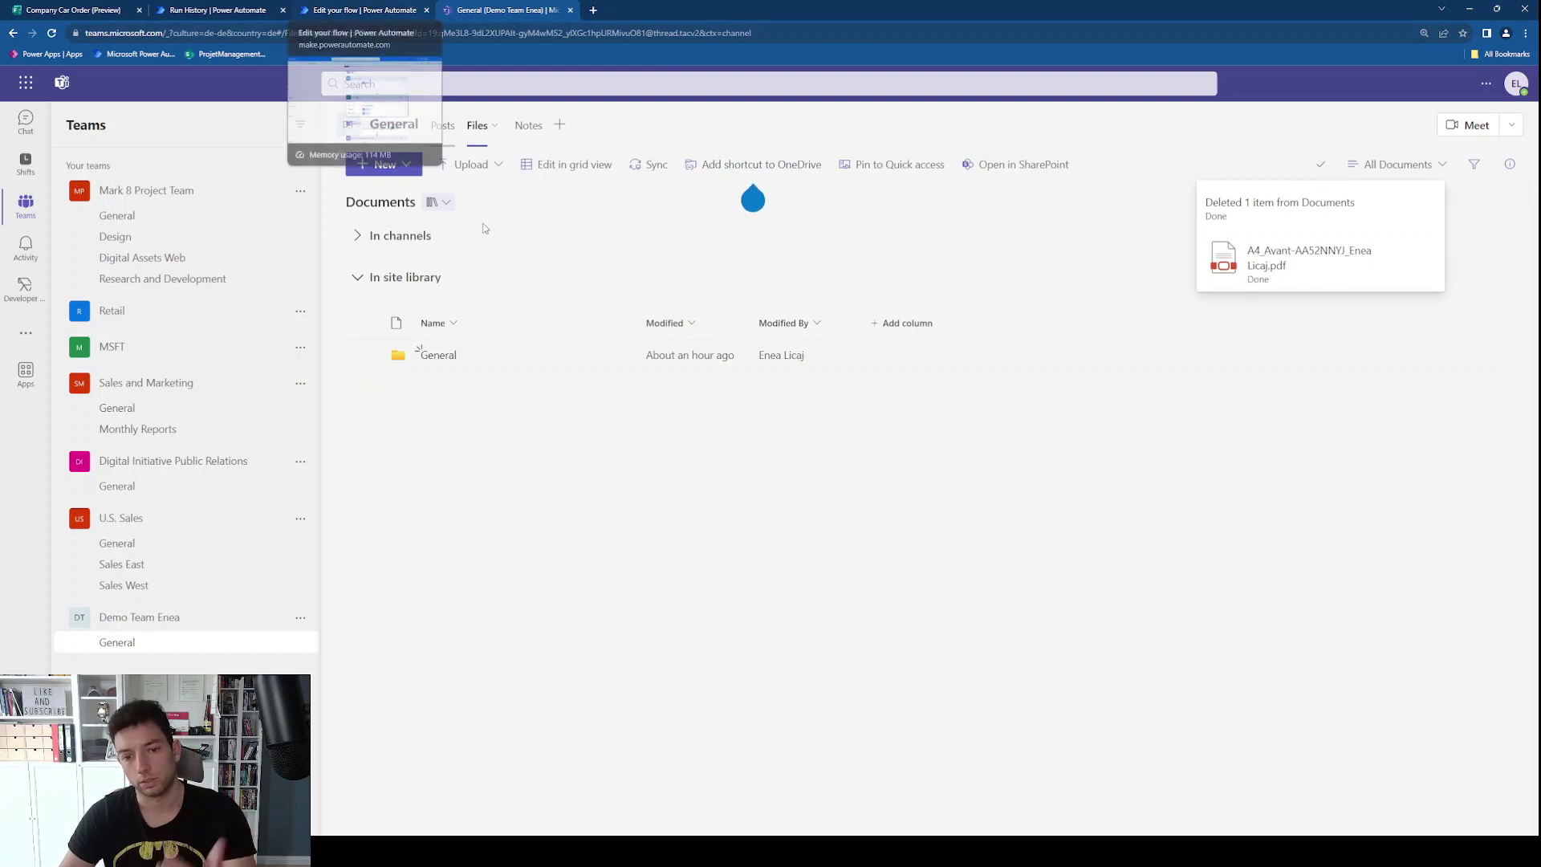
Step: Return to the flow editor and inspect the name expression in Create file's File Name field alongside the Get file content action
left_click(356, 8)
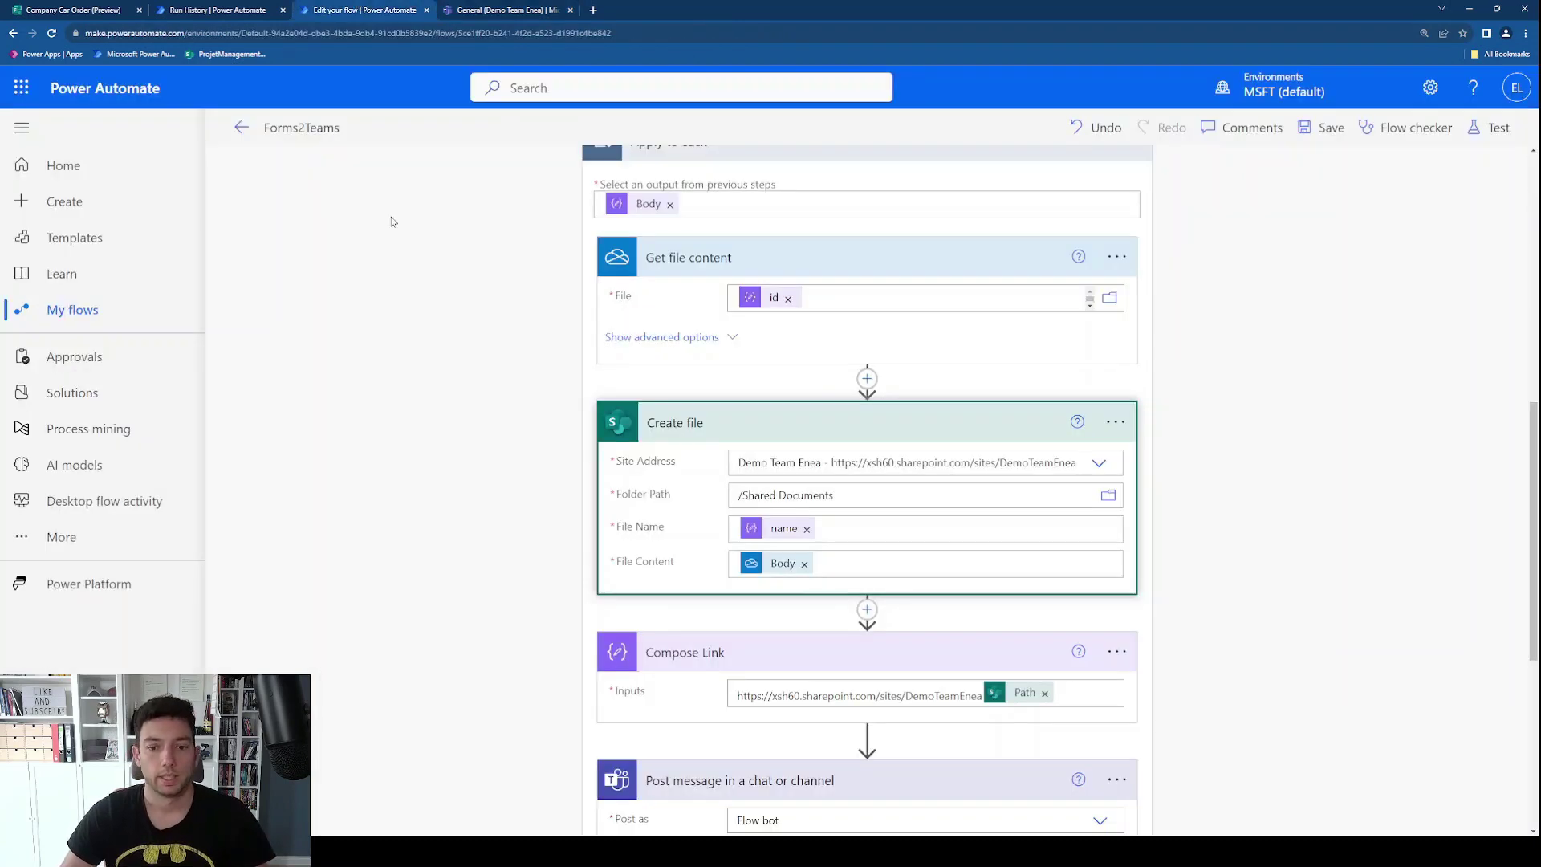
scroll(406, 385, "down", 1)
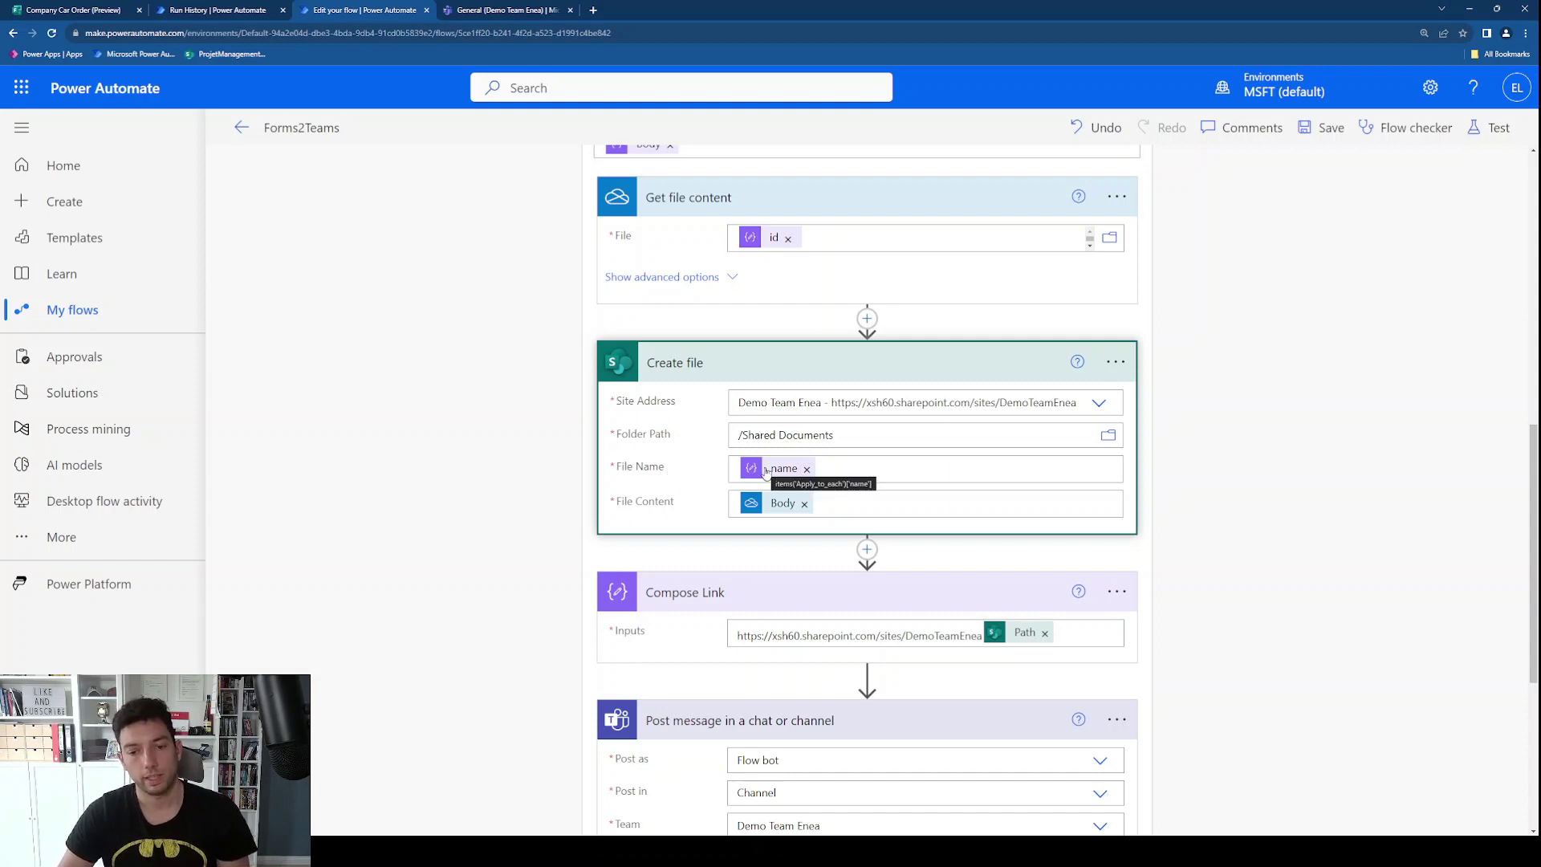
scroll(770, 482, "up", 2)
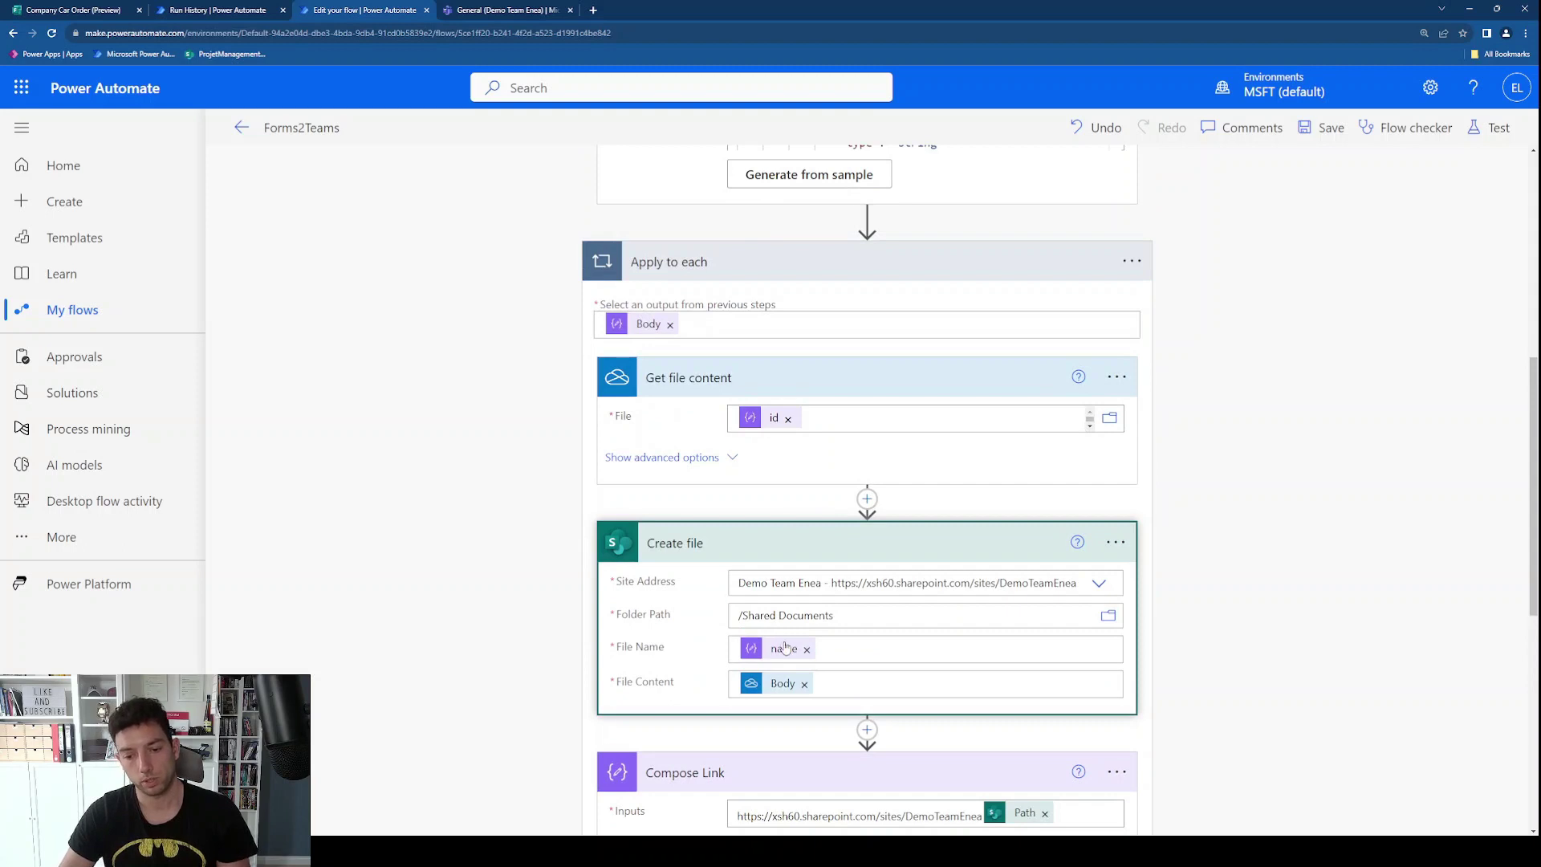
scroll(787, 654, "down", 1)
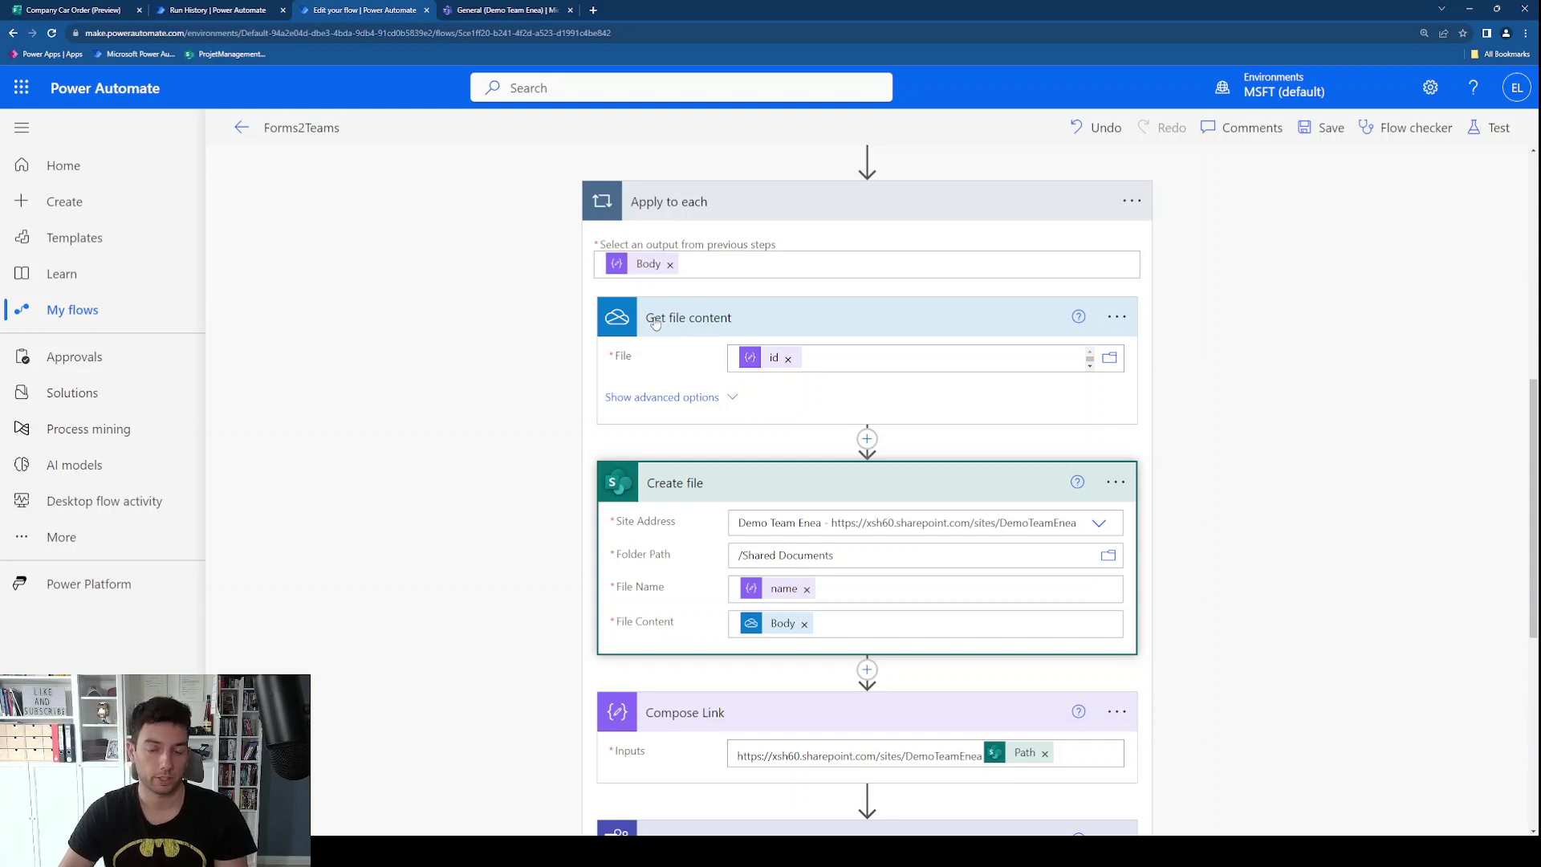
Step: Examine the dynamic content available for Create file's File Content field, including Get file content's File content output, and close the list
left_click(848, 620)
scroll(1236, 521, "down", 3)
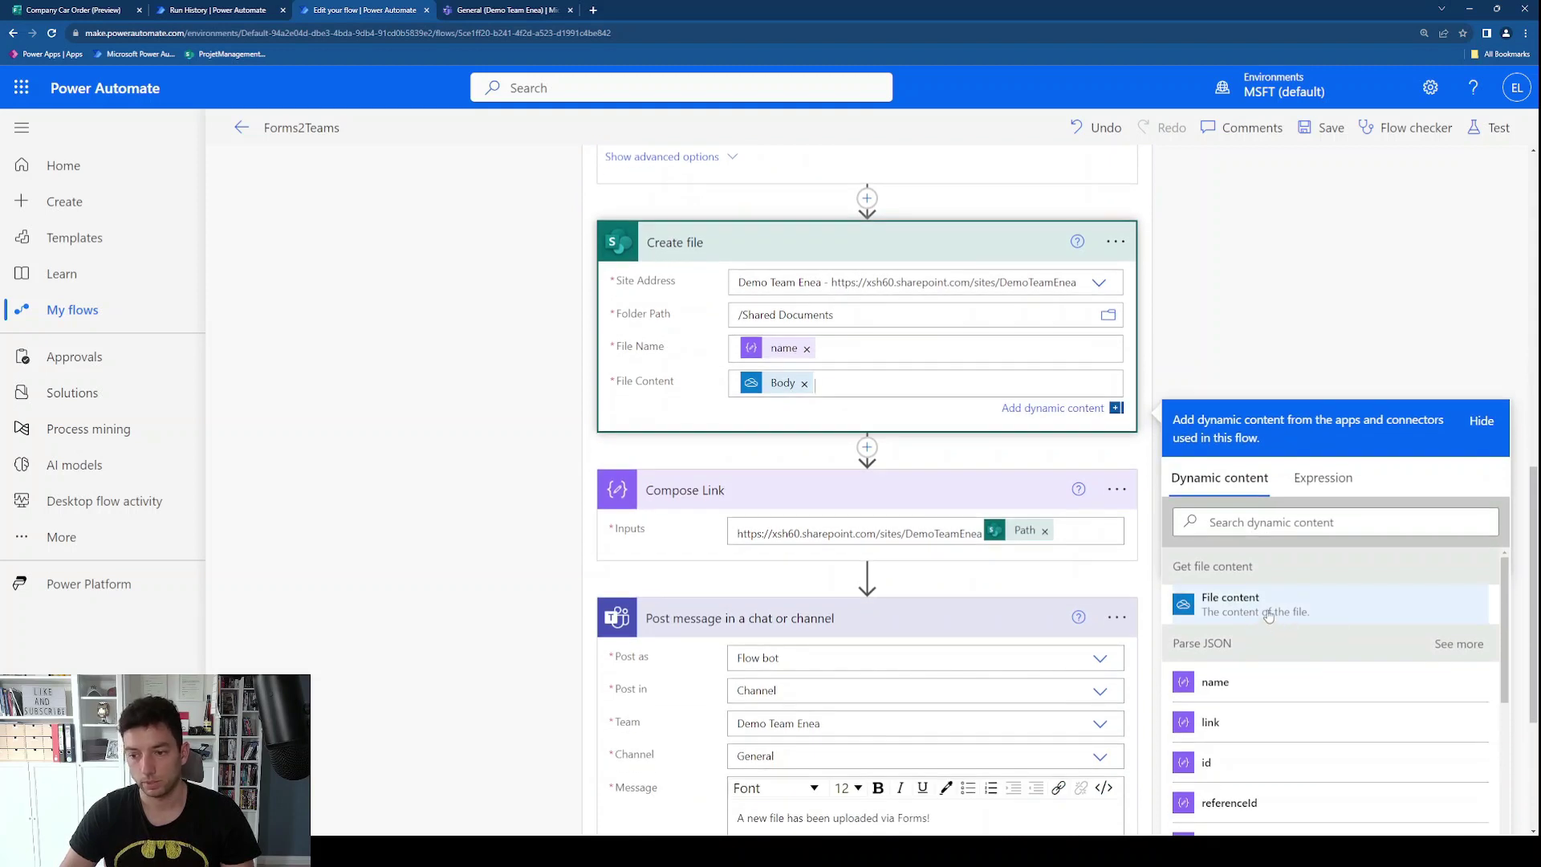
left_click(733, 433)
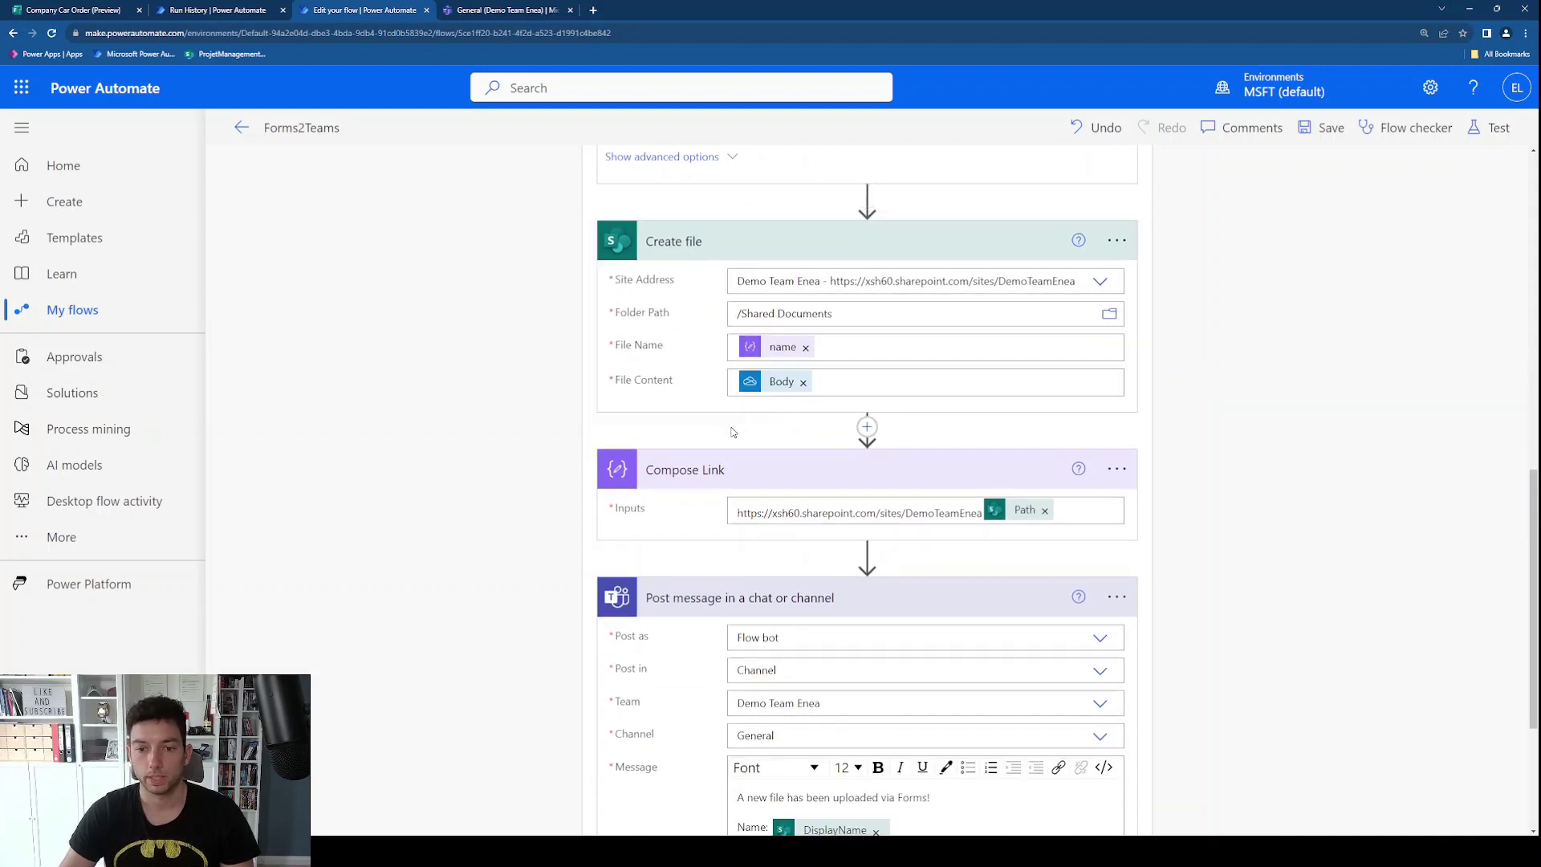
scroll(733, 434, "up", 3)
scroll(732, 433, "down", 1)
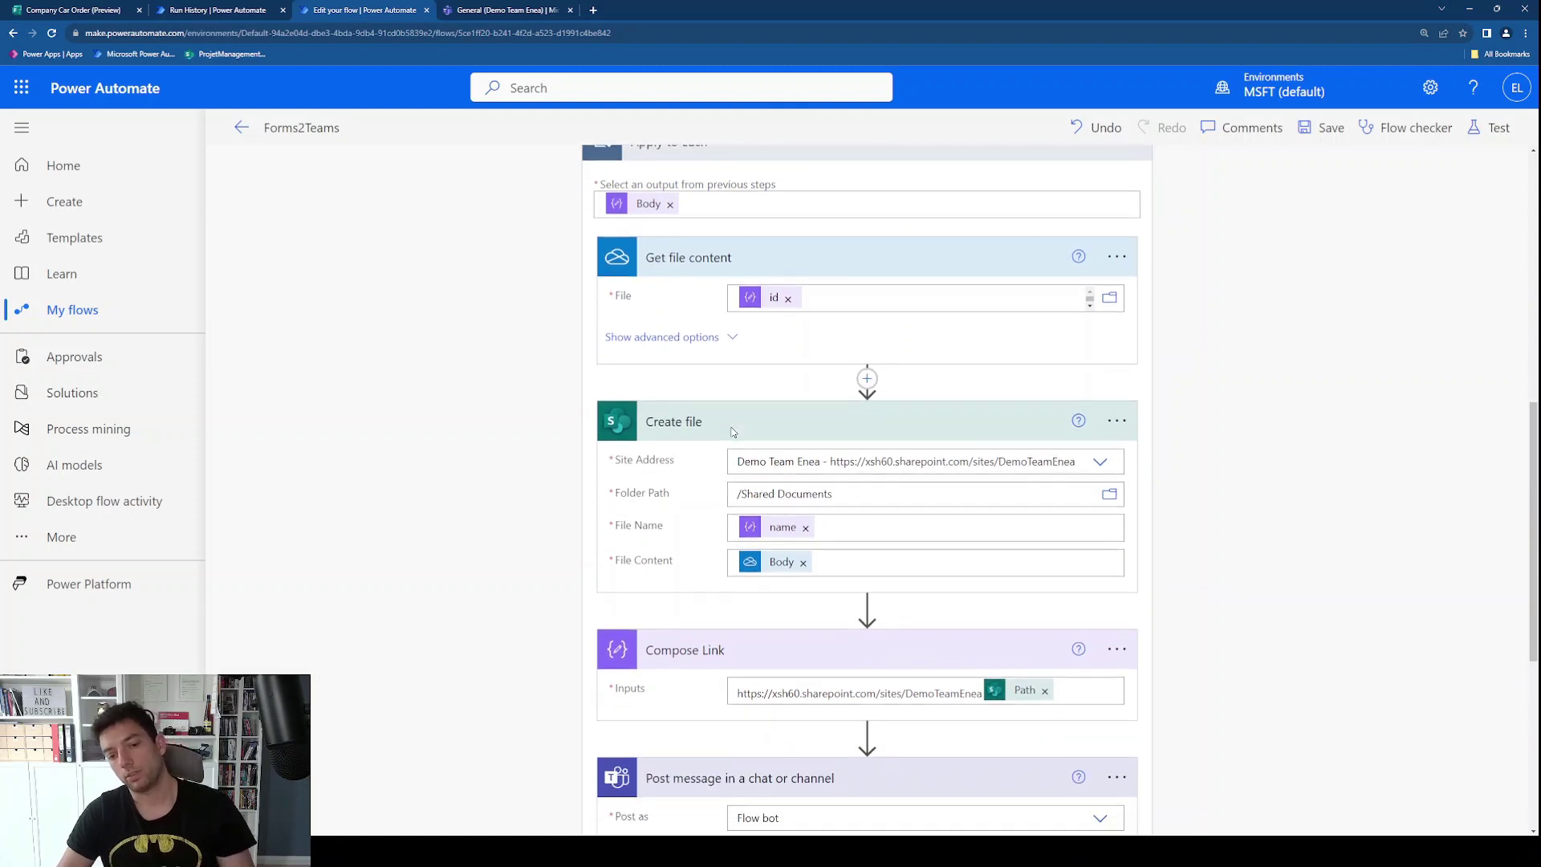
scroll(733, 433, "down", 2)
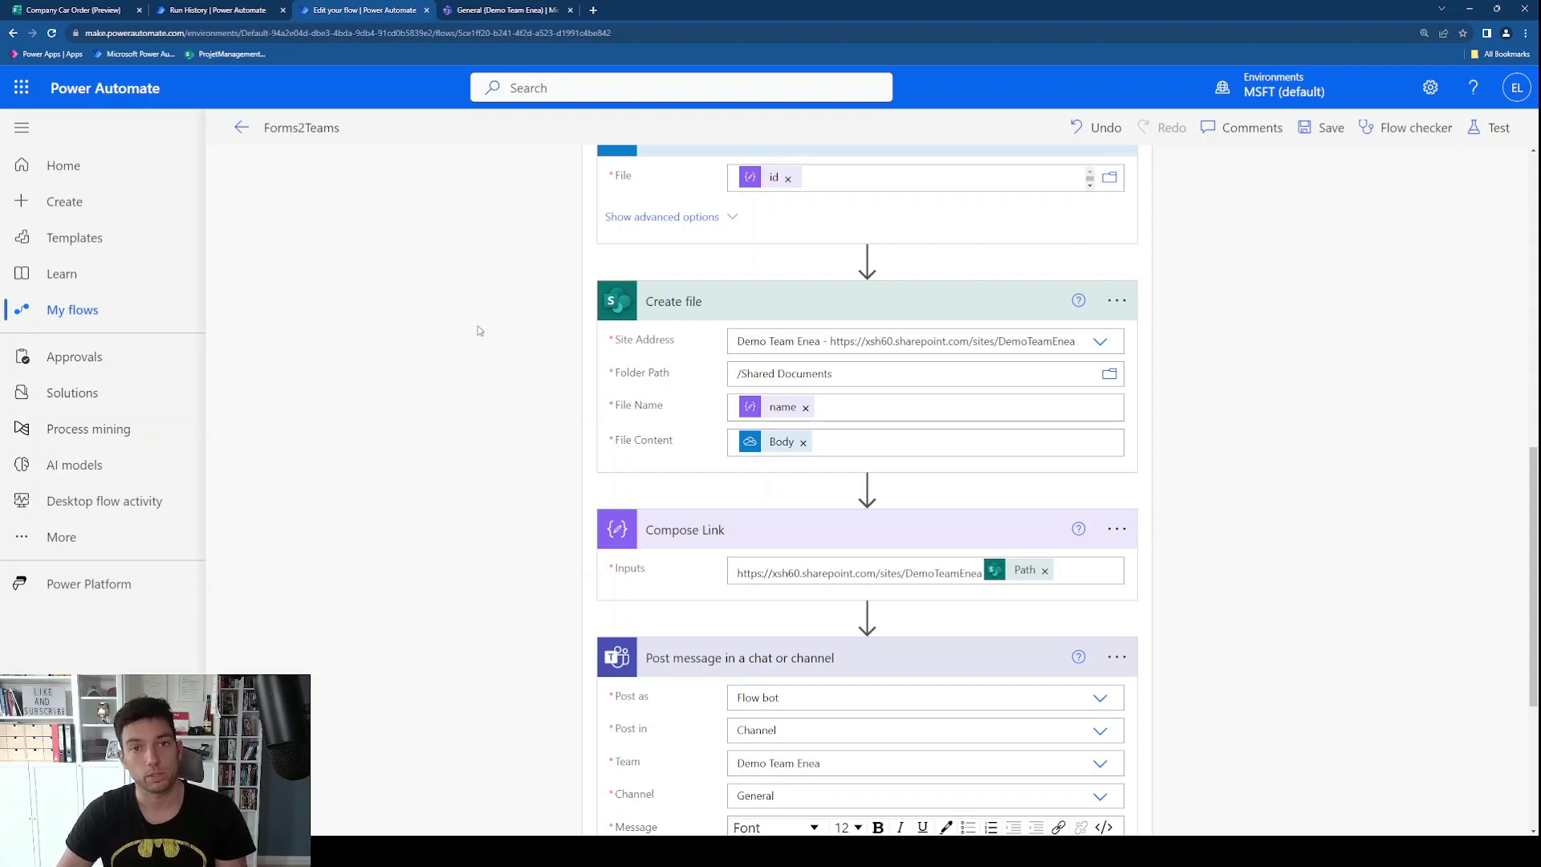
Step: Check the uploaded-file notifications in the Teams General channel's posts and return to the flow editor
left_click(464, 9)
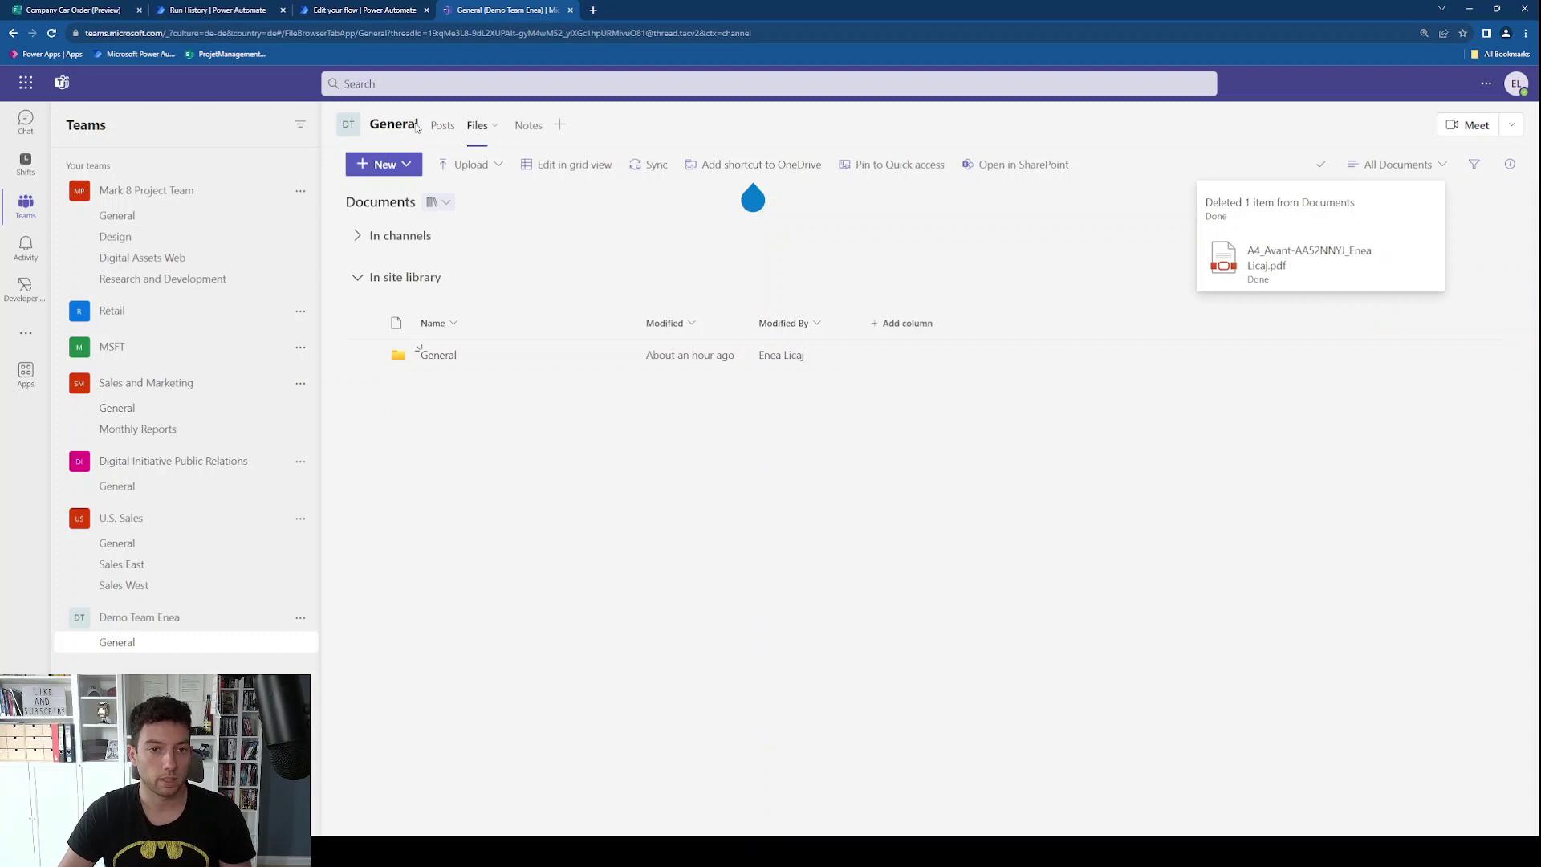
left_click(442, 125)
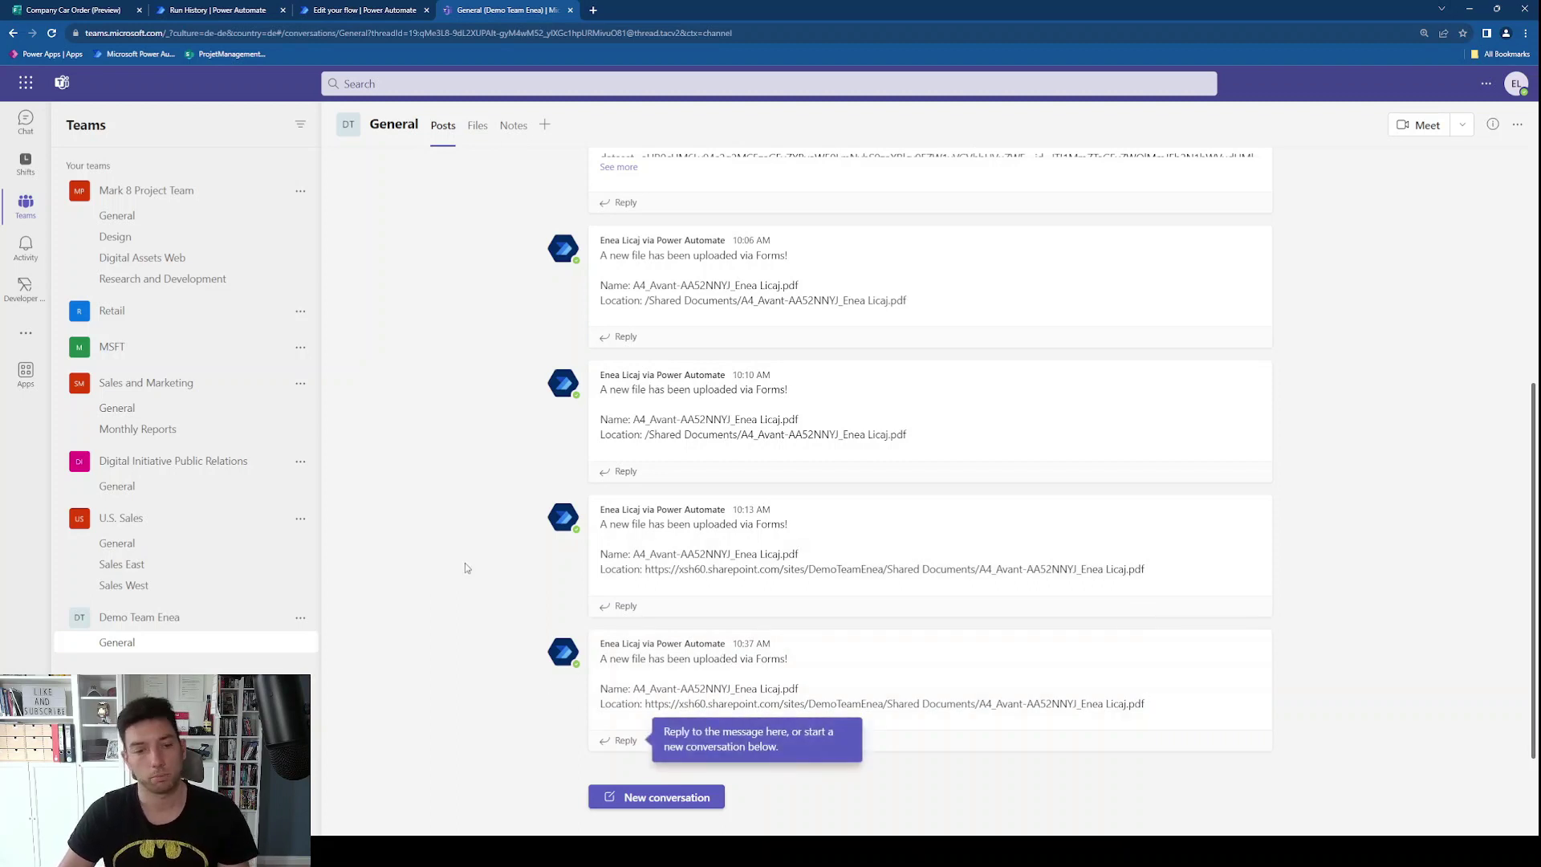
left_click(377, 10)
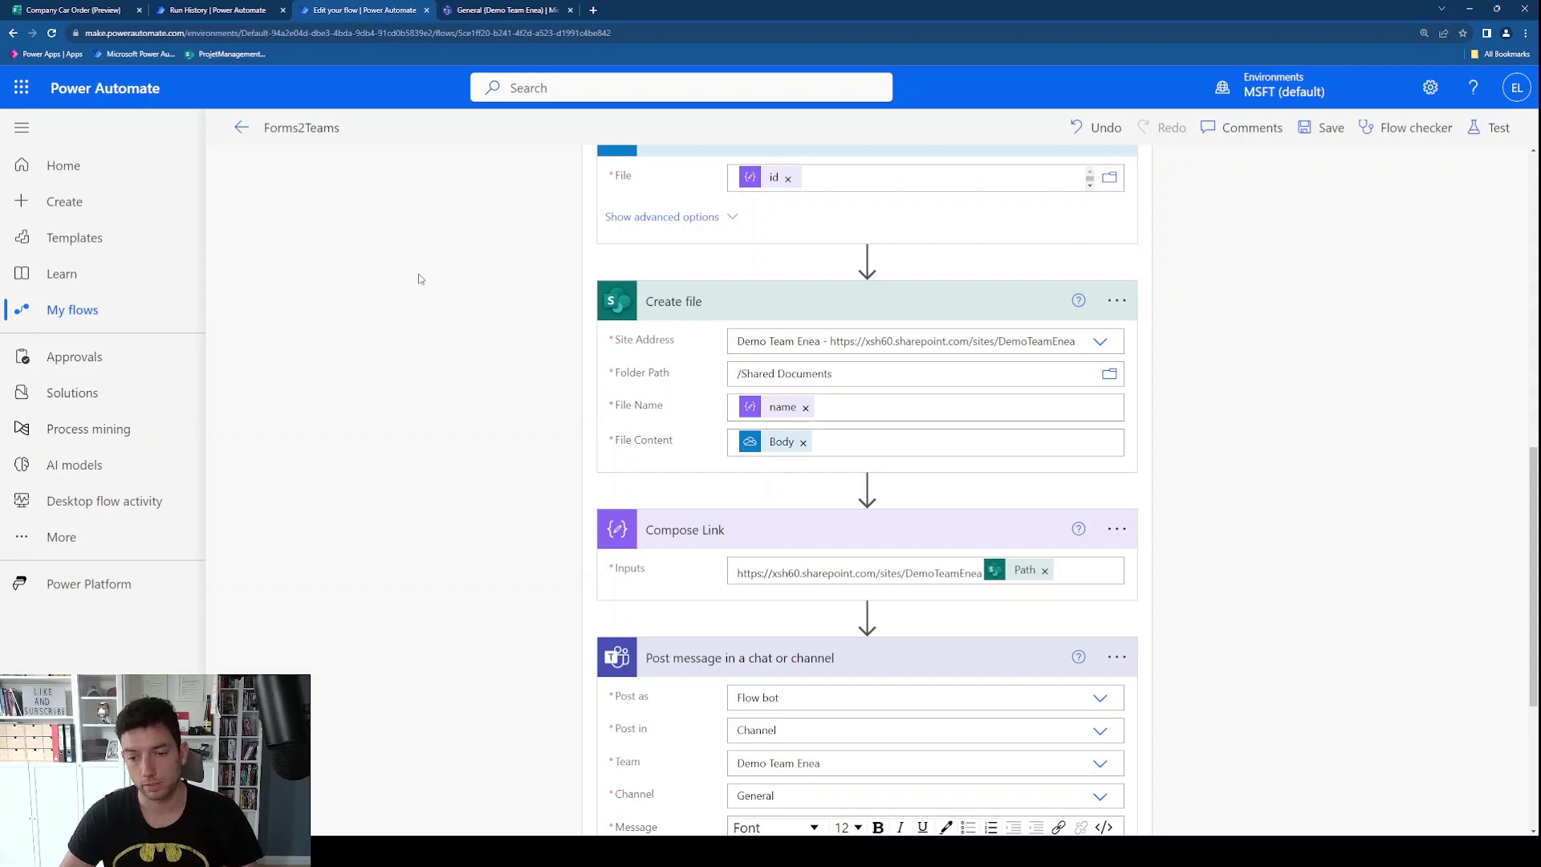
Step: Review the Compose Link inputs and the Post message in a chat or channel settings against the preceding file actions
scroll(454, 455, "down", 2)
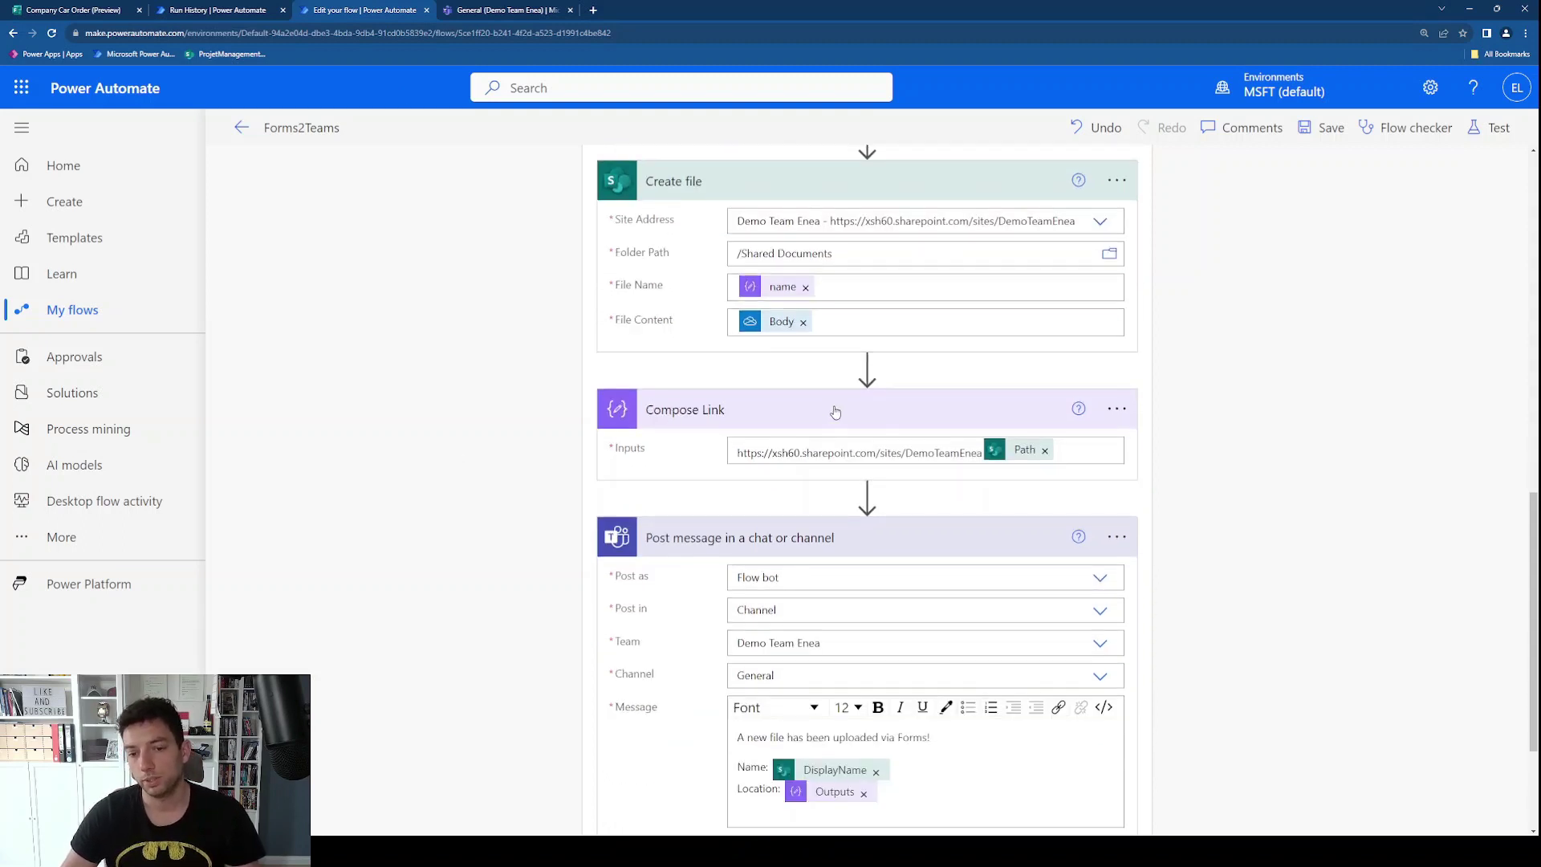
scroll(835, 410, "down", 1)
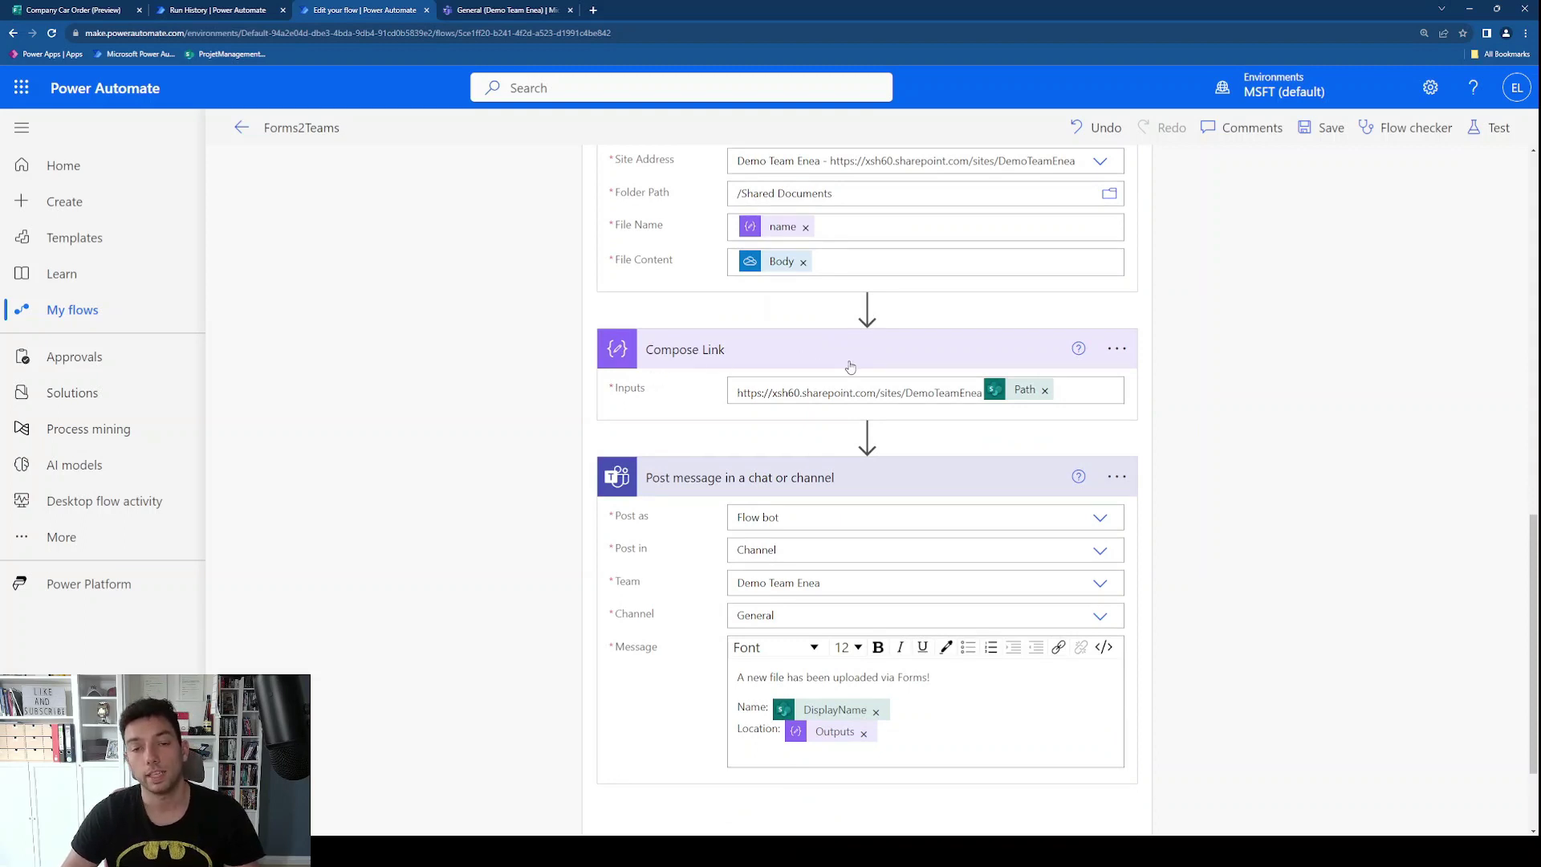
scroll(850, 367, "up", 2)
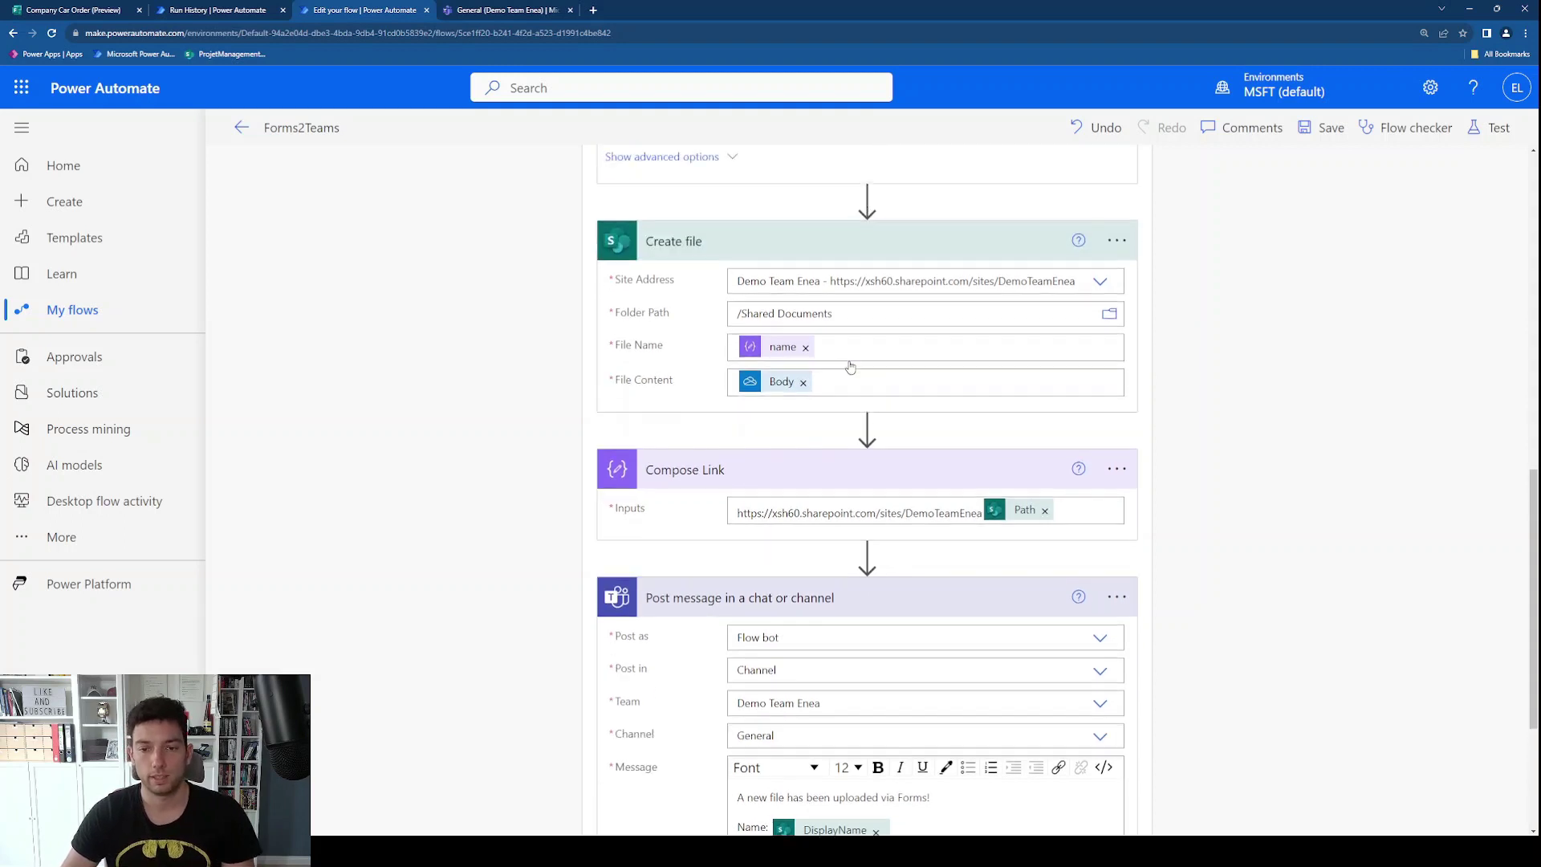
scroll(646, 244, "up", 3)
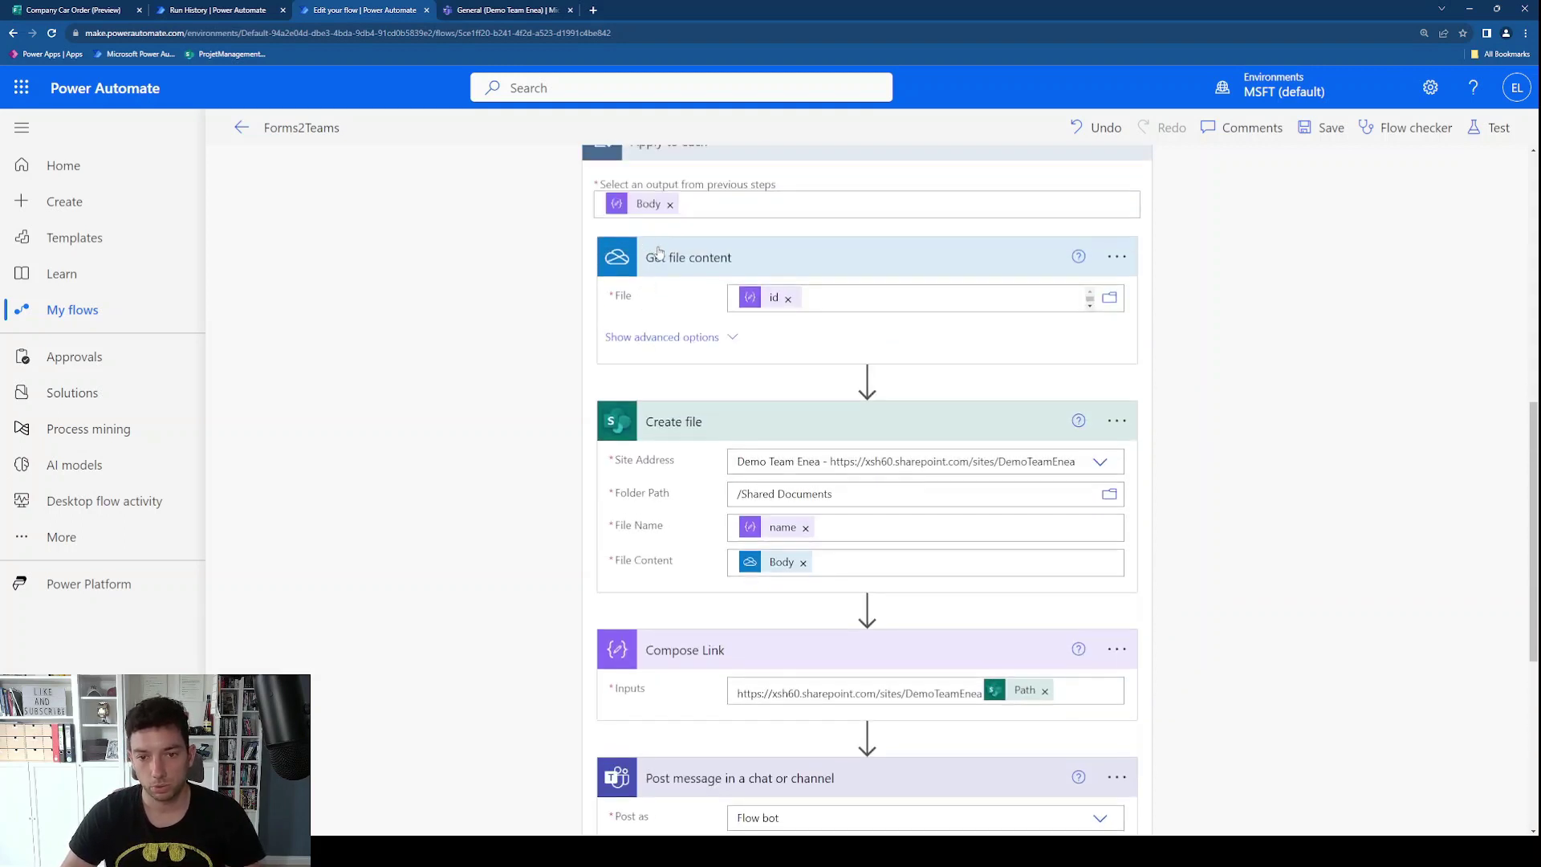
scroll(853, 410, "down", 1)
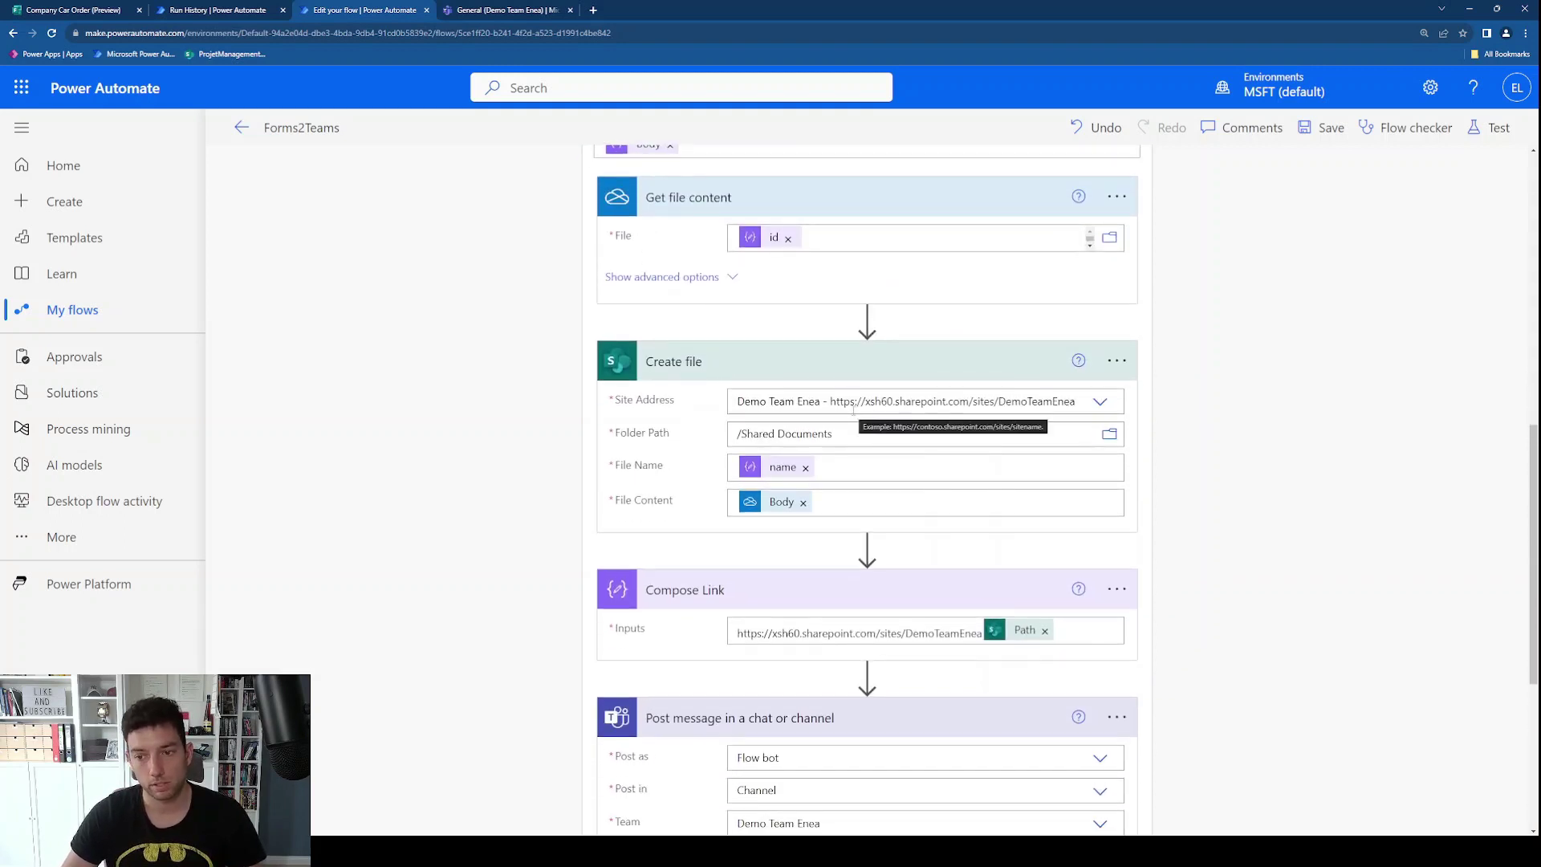
scroll(923, 417, "down", 2)
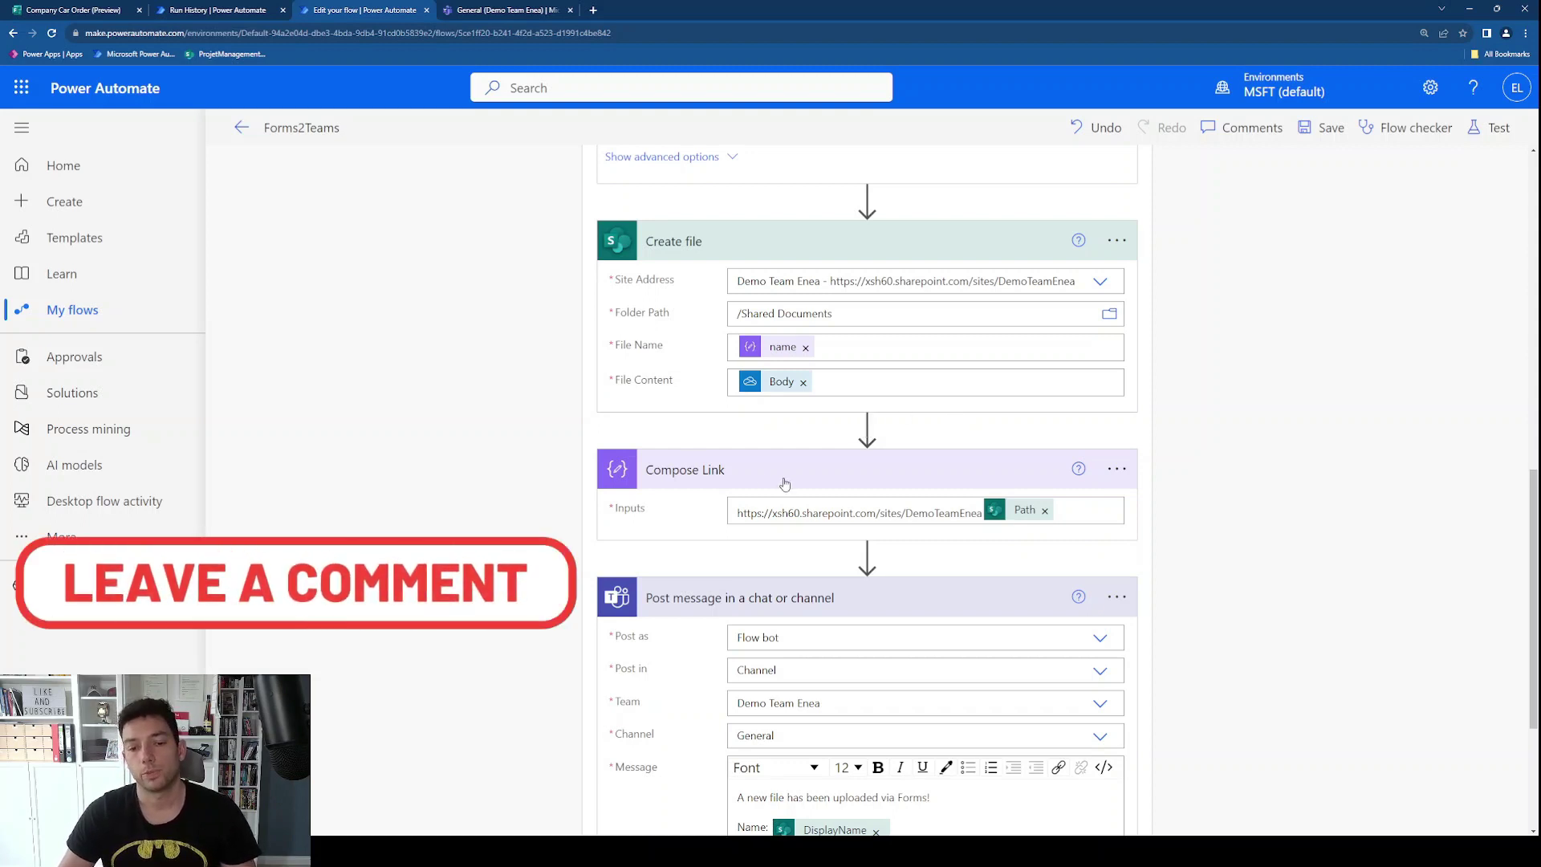
Step: Compare the site URL in Compose Link's inputs with Create file's Path output in the run history and return to the flow editor
left_click_drag(739, 520, 982, 520)
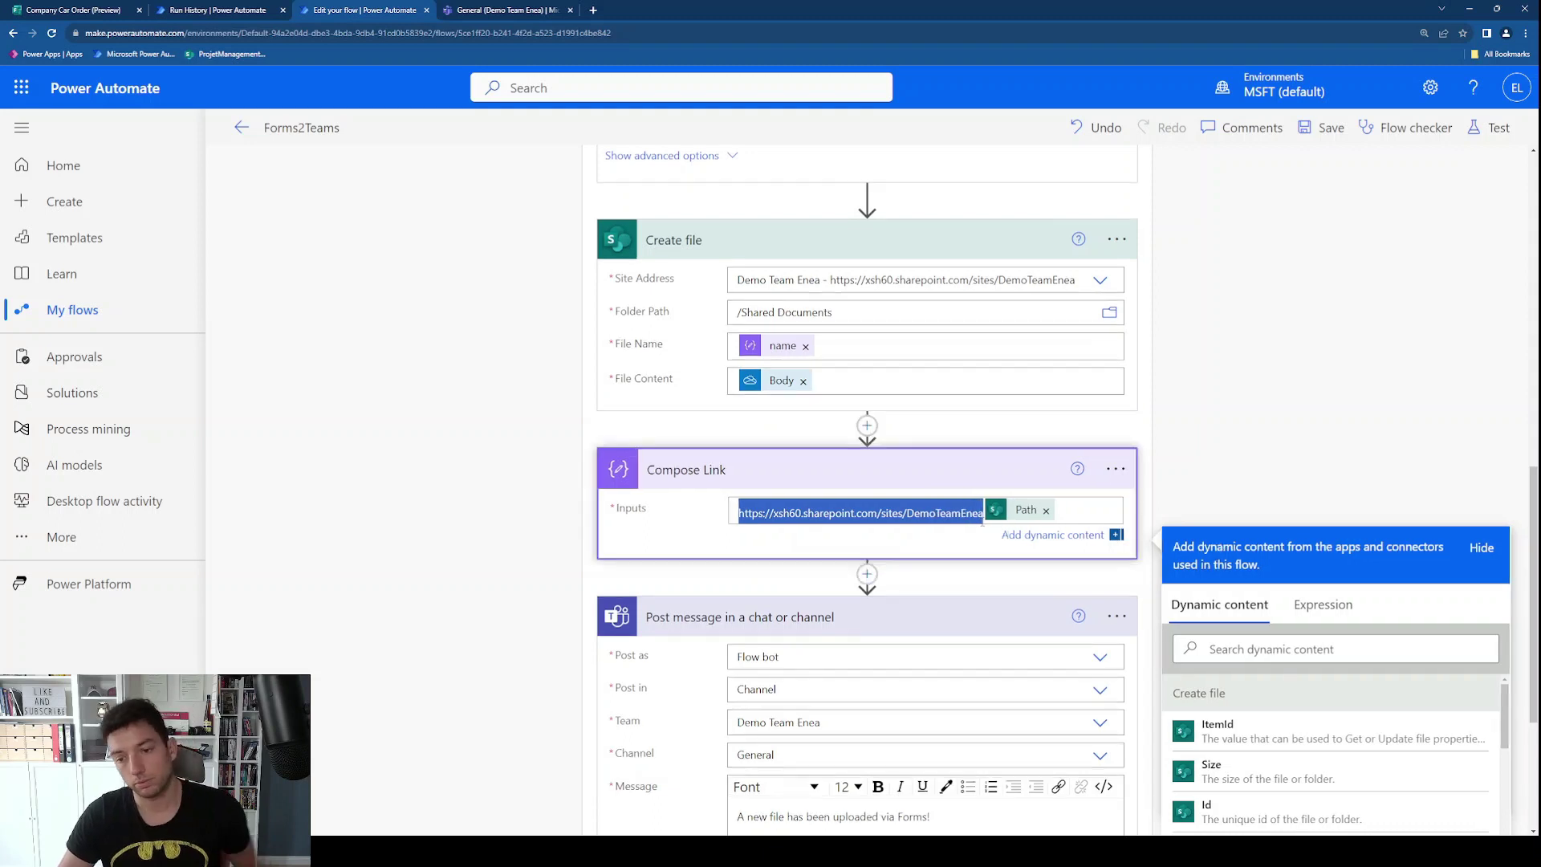
left_click(964, 506)
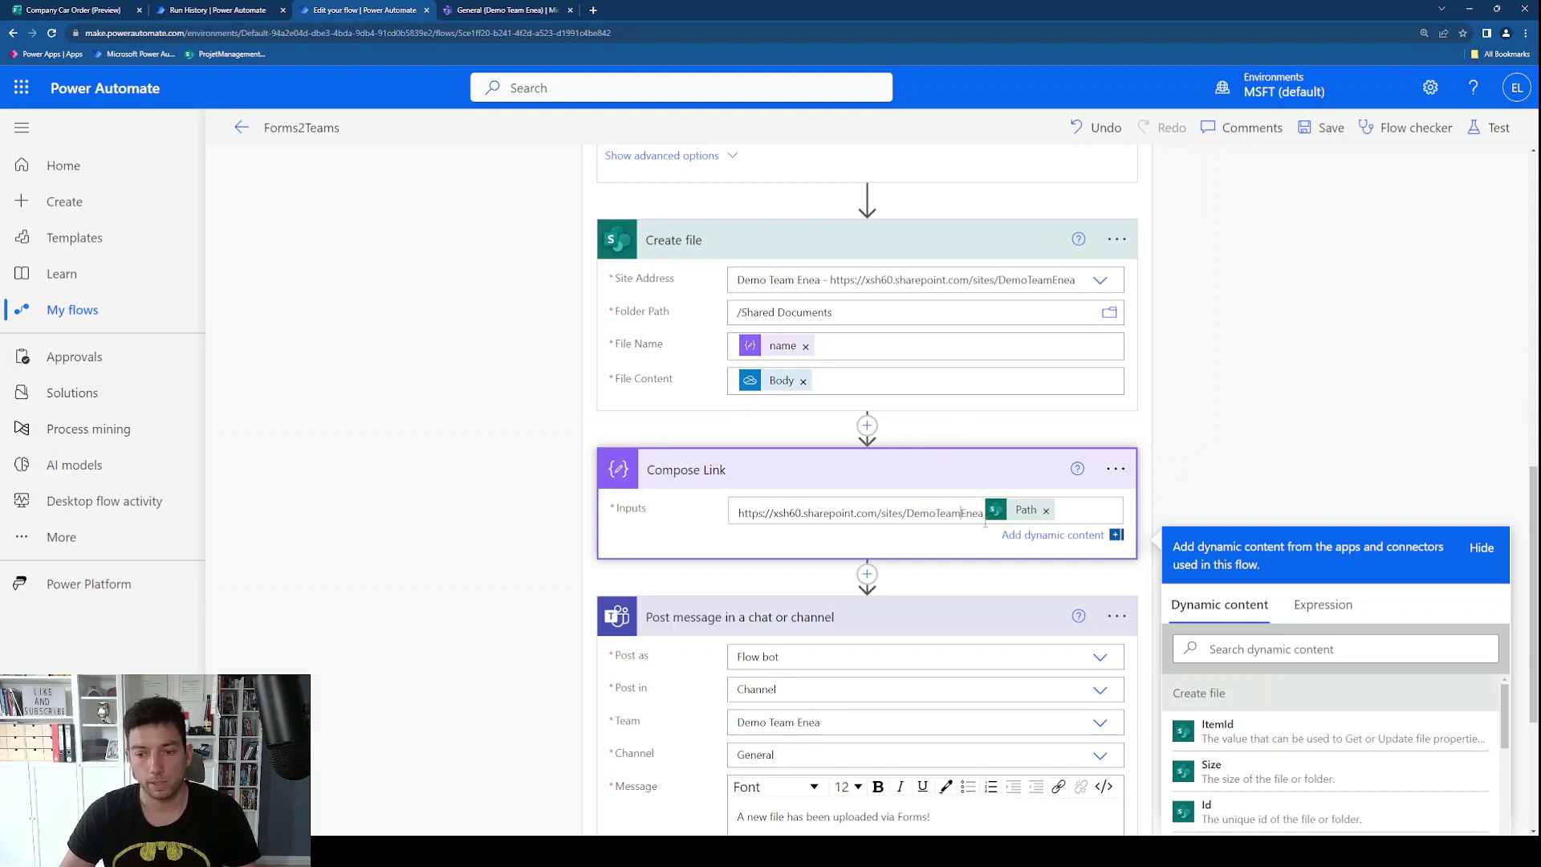
left_click(215, 10)
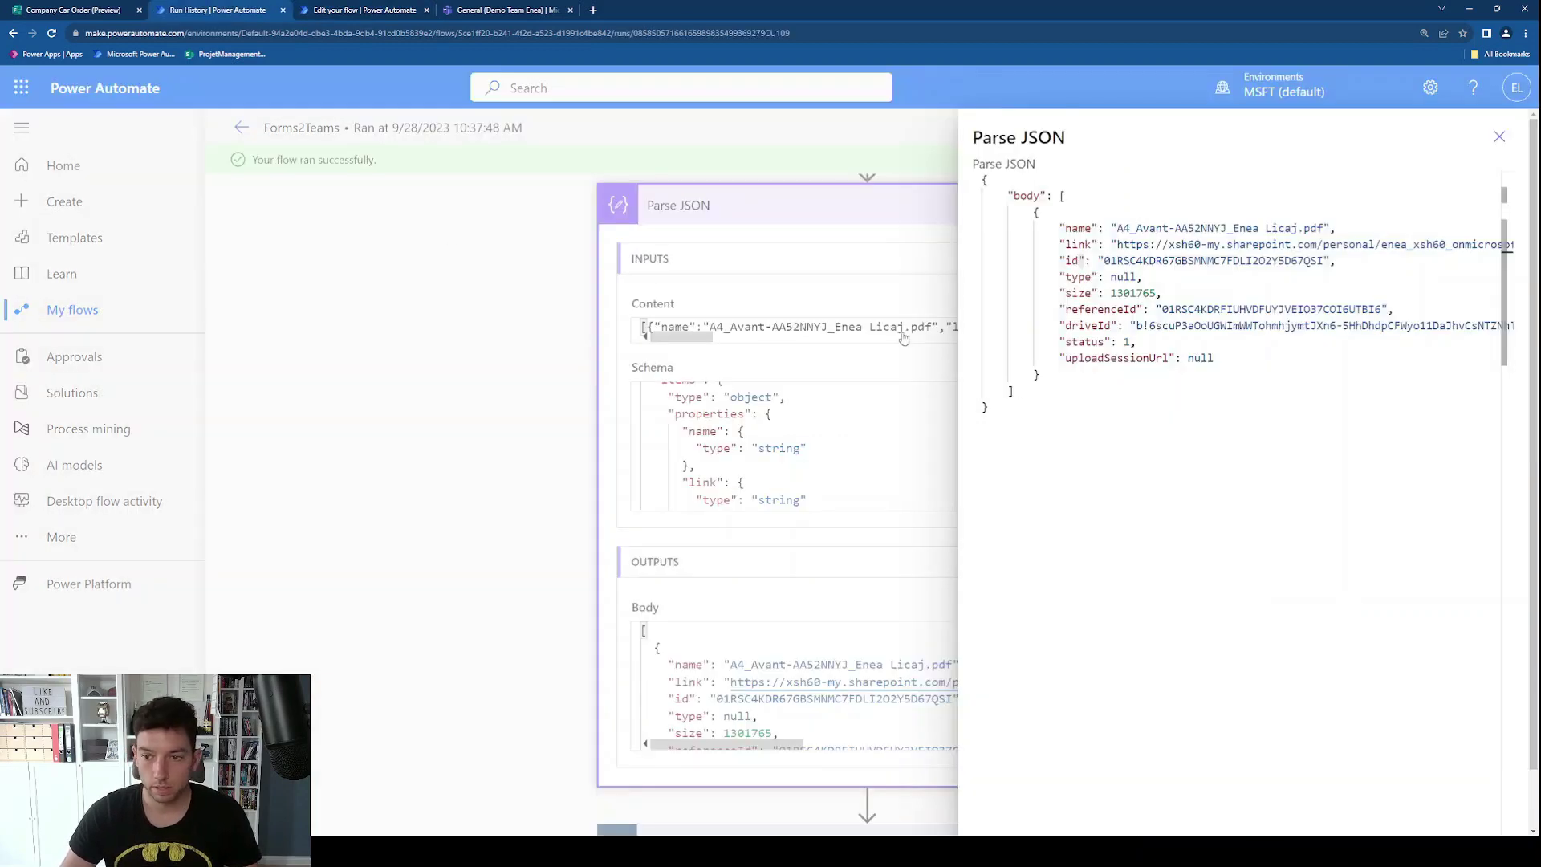
left_click(1499, 136)
scroll(605, 514, "down", 1)
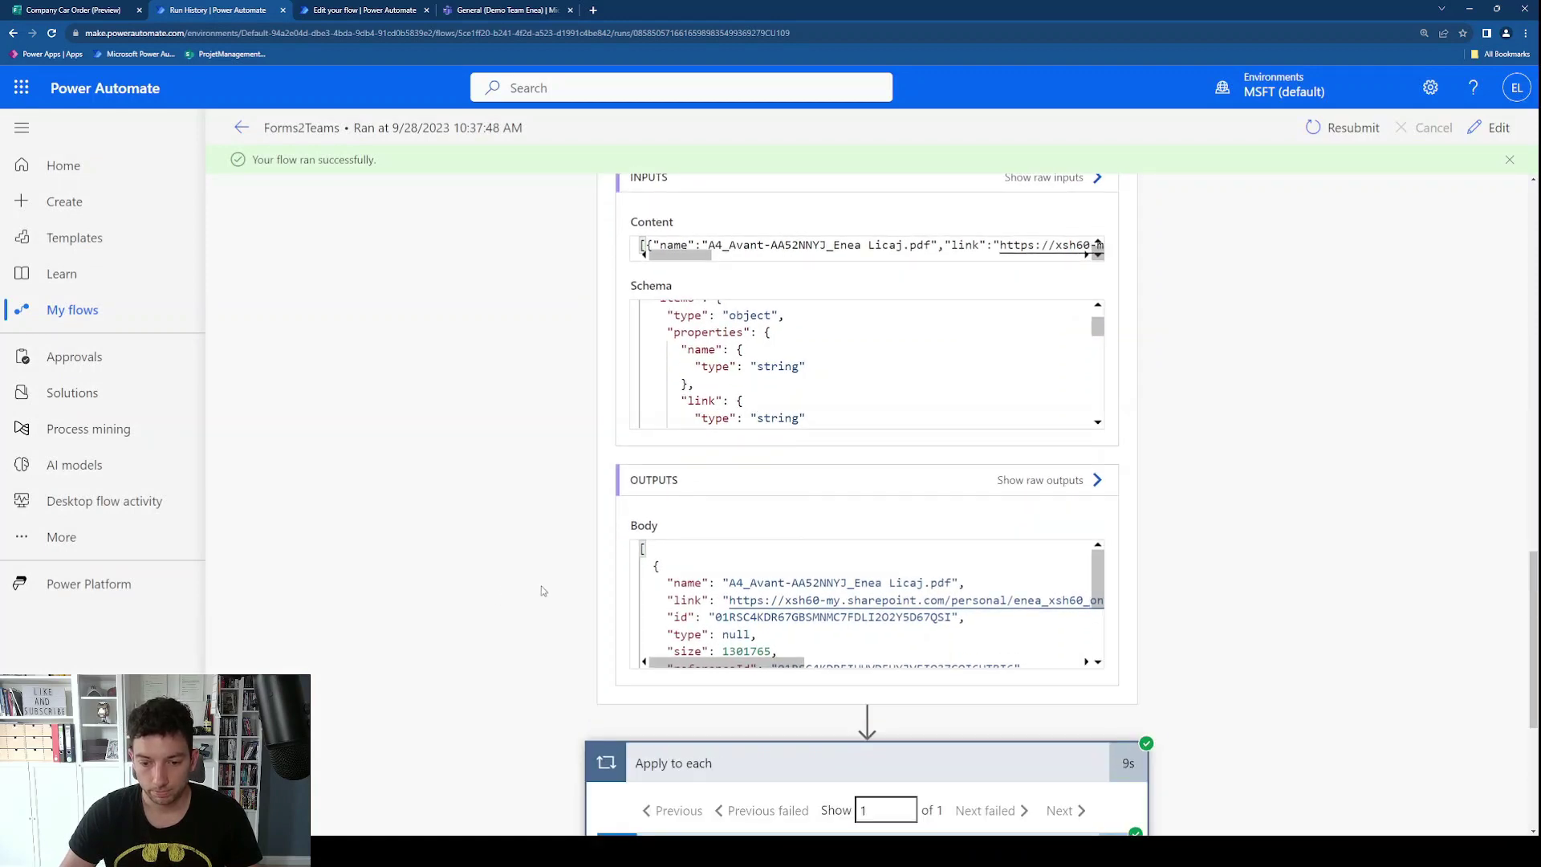
scroll(515, 591, "down", 5)
scroll(515, 513, "down", 7)
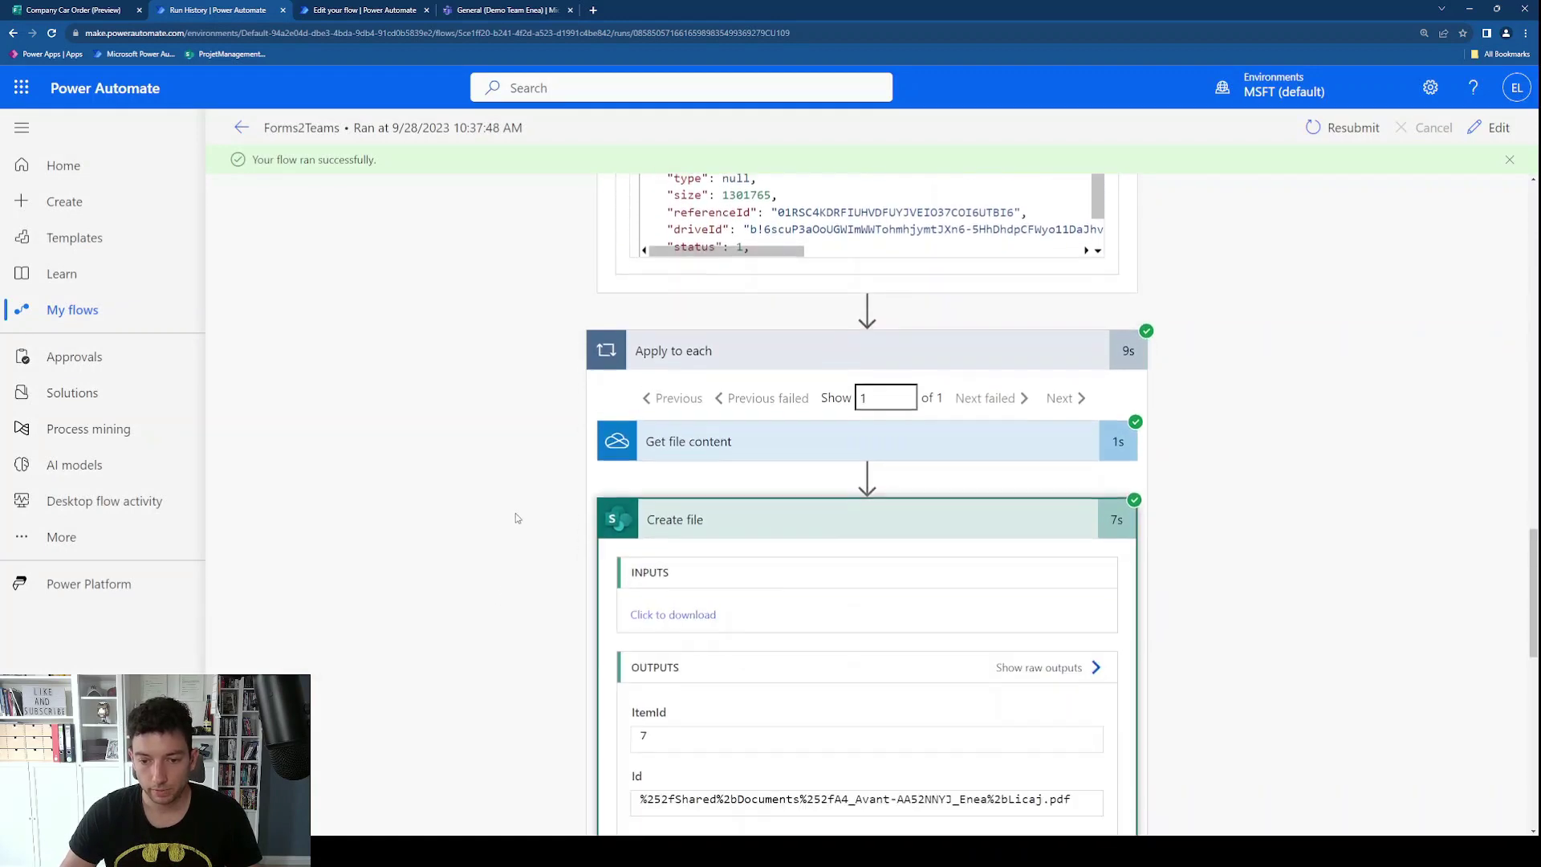
left_click_drag(642, 490, 989, 490)
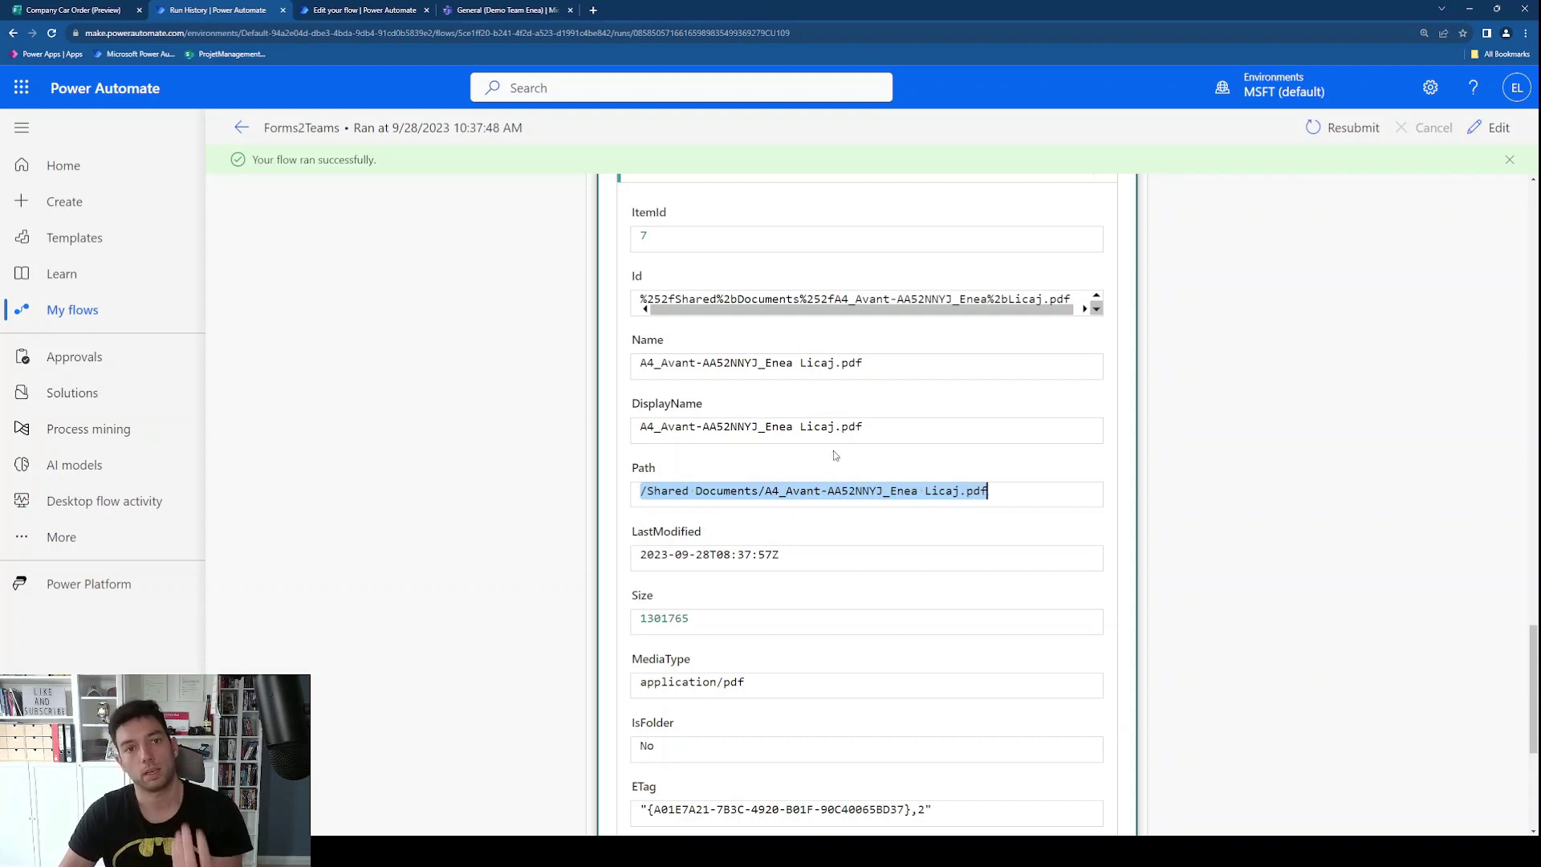
left_click(358, 9)
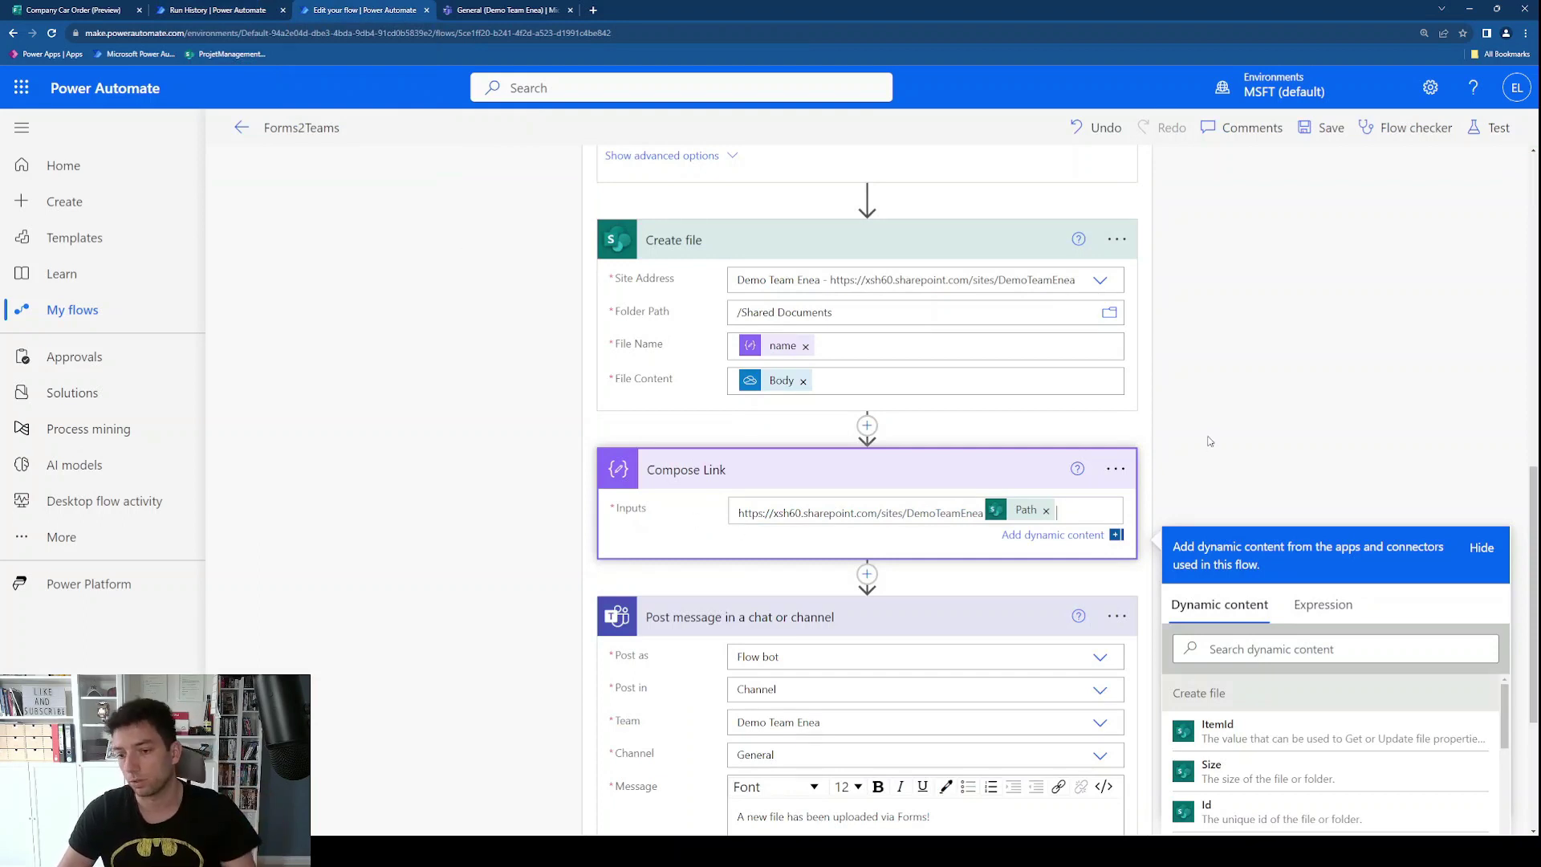
Step: Check an uploaded-file notification's name and location in the Teams General channel and return to the flow editor
scroll(1210, 441, "down", 2)
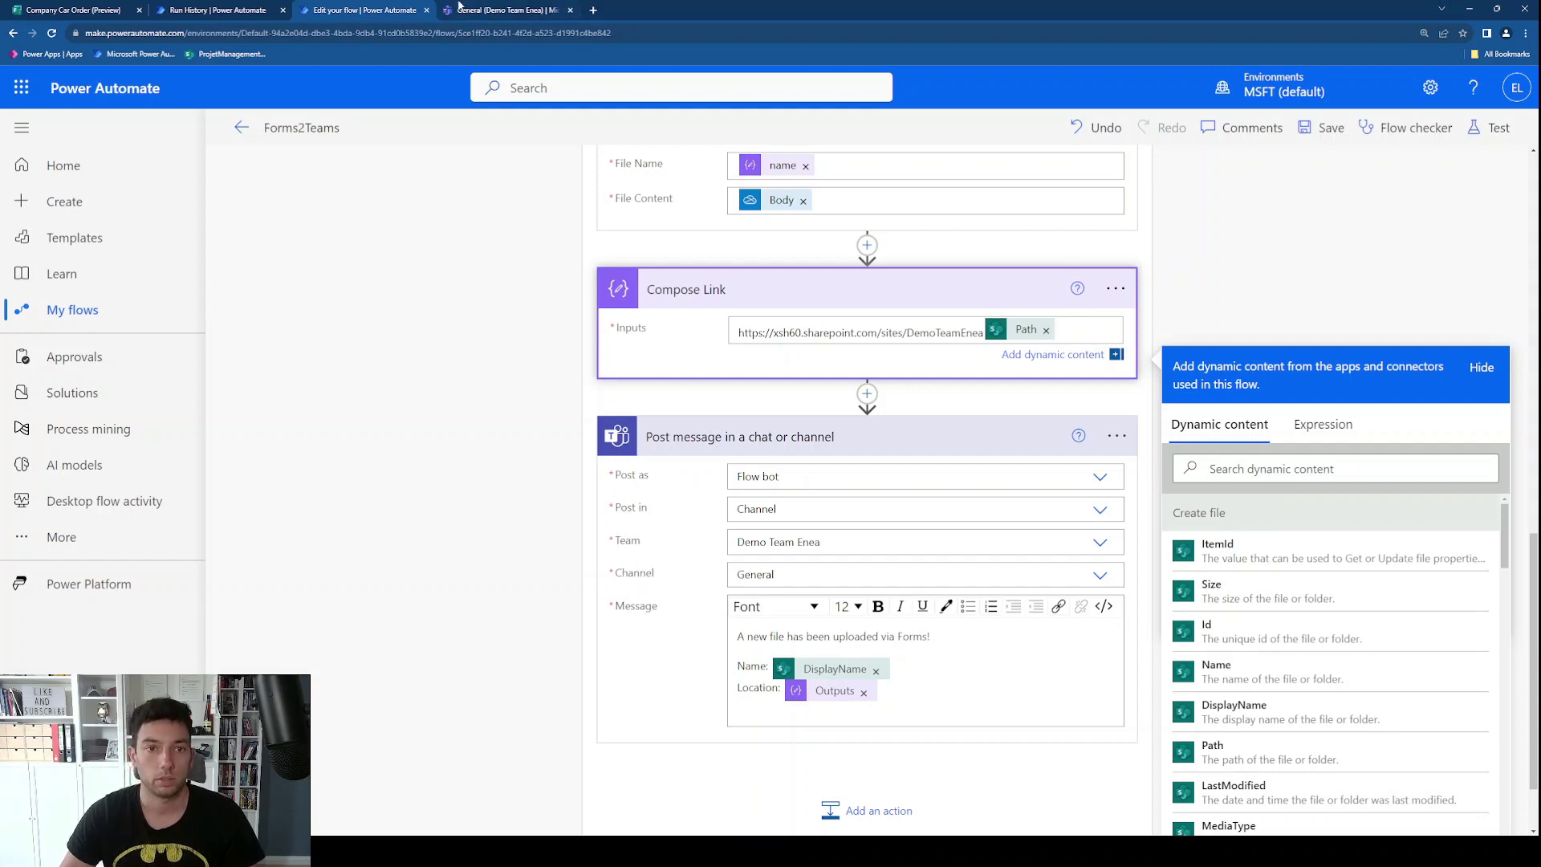
left_click(487, 7)
left_click_drag(600, 375, 907, 436)
left_click(364, 9)
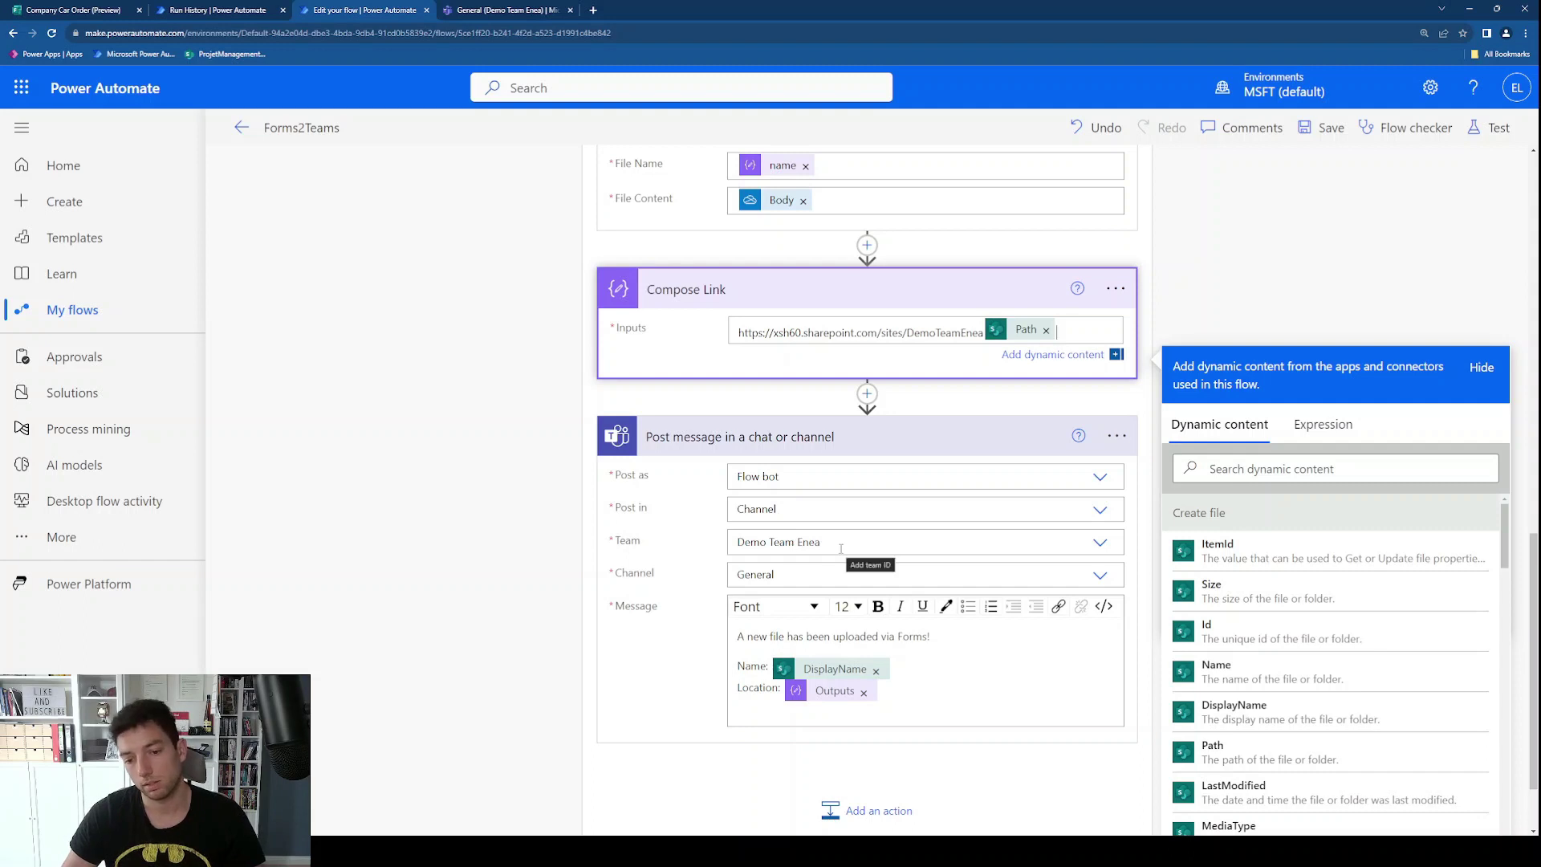
Step: Review the Teams message text with its DisplayName and Outputs tokens against the preceding Create file and Compose Link actions
scroll(548, 485, "down", 1)
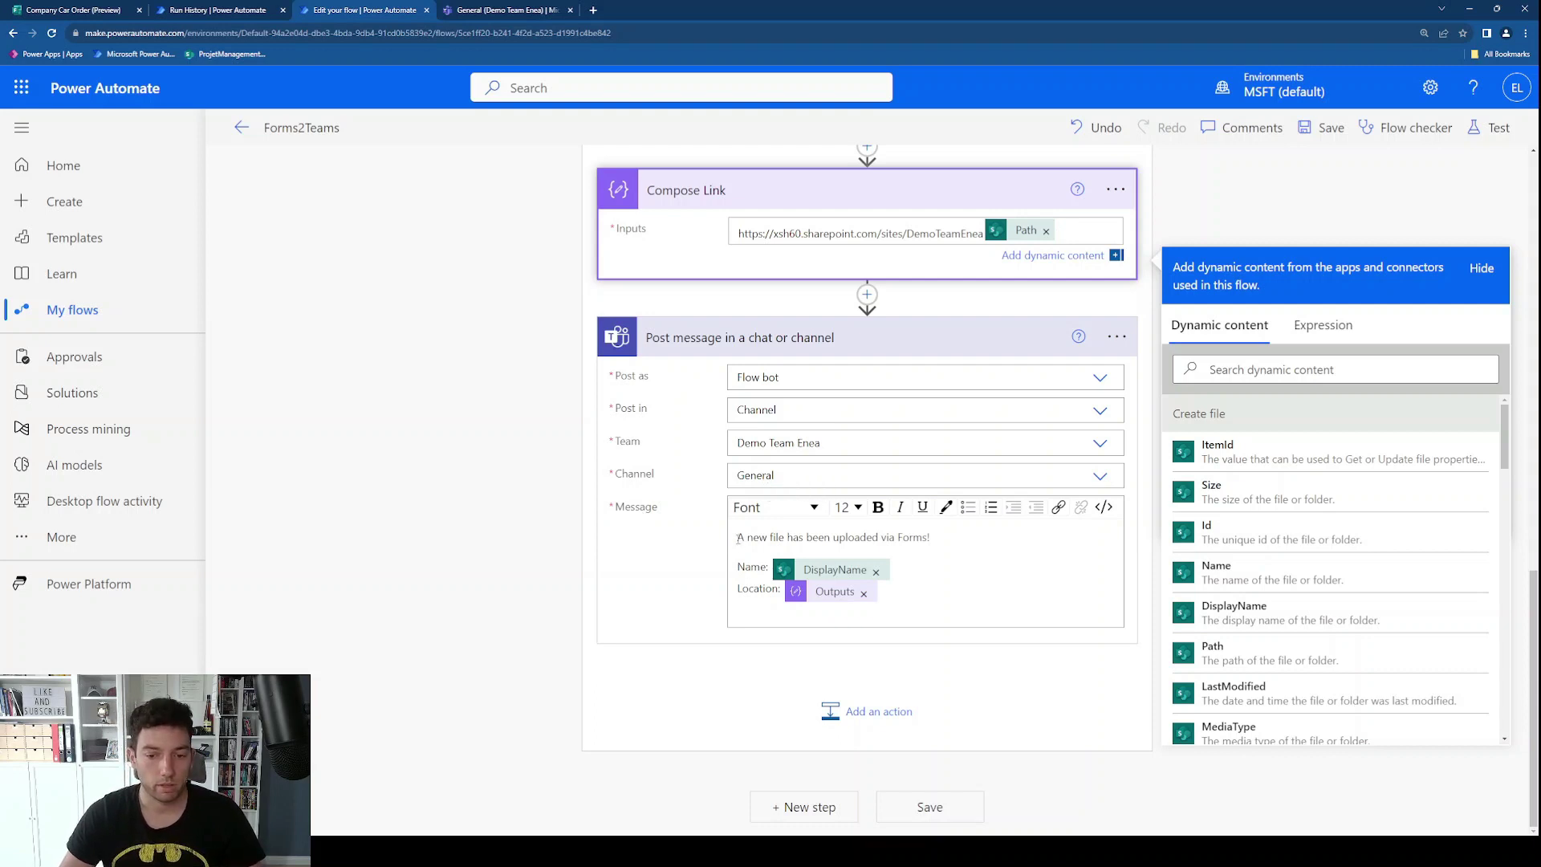
left_click_drag(738, 537, 929, 539)
left_click(950, 545)
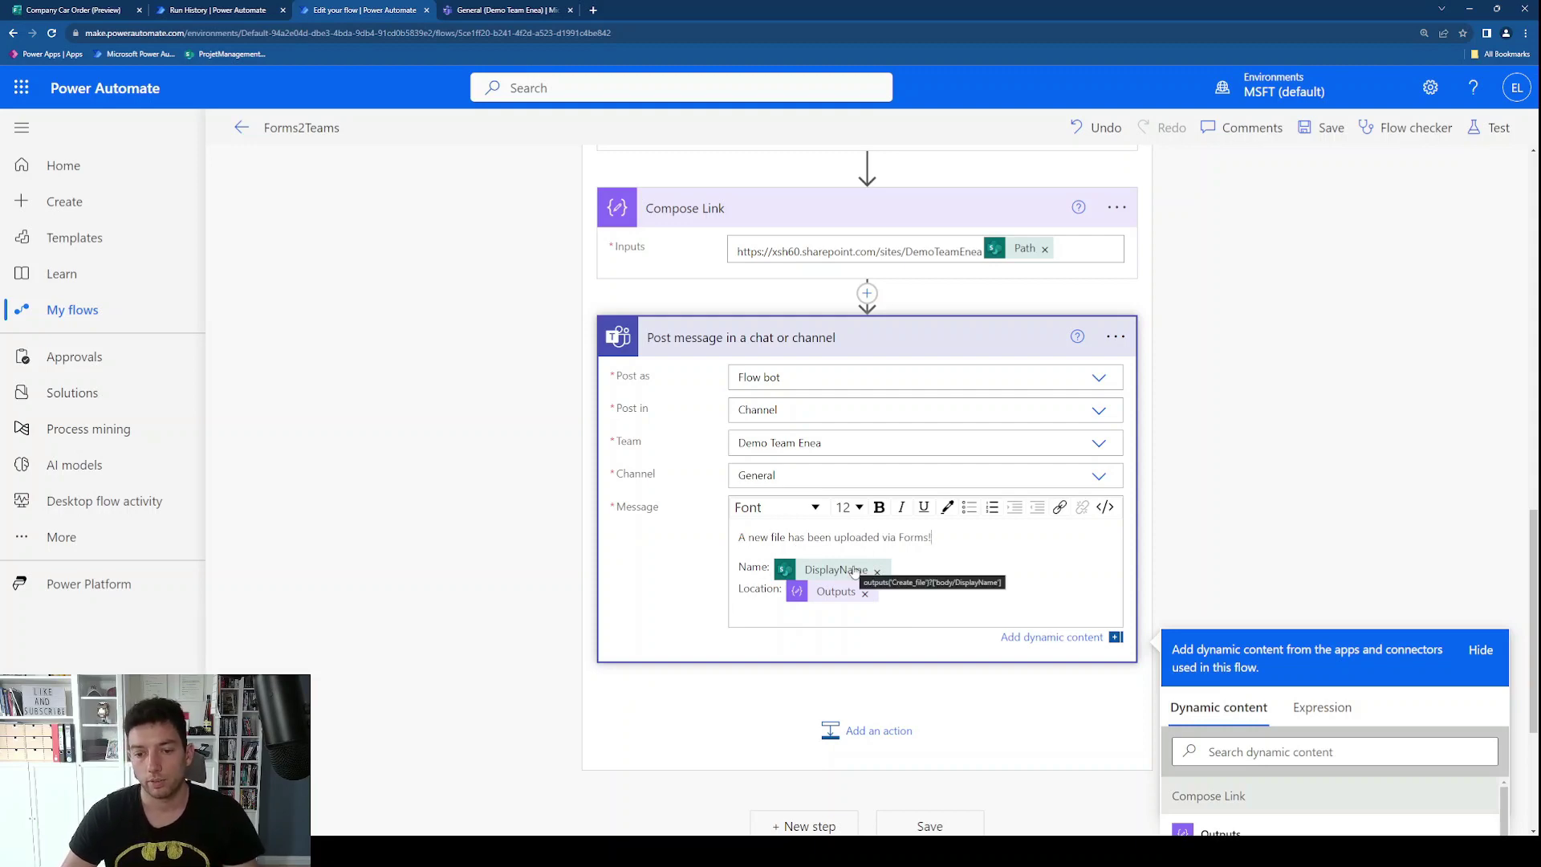
scroll(763, 401, "up", 5)
scroll(730, 367, "down", 3)
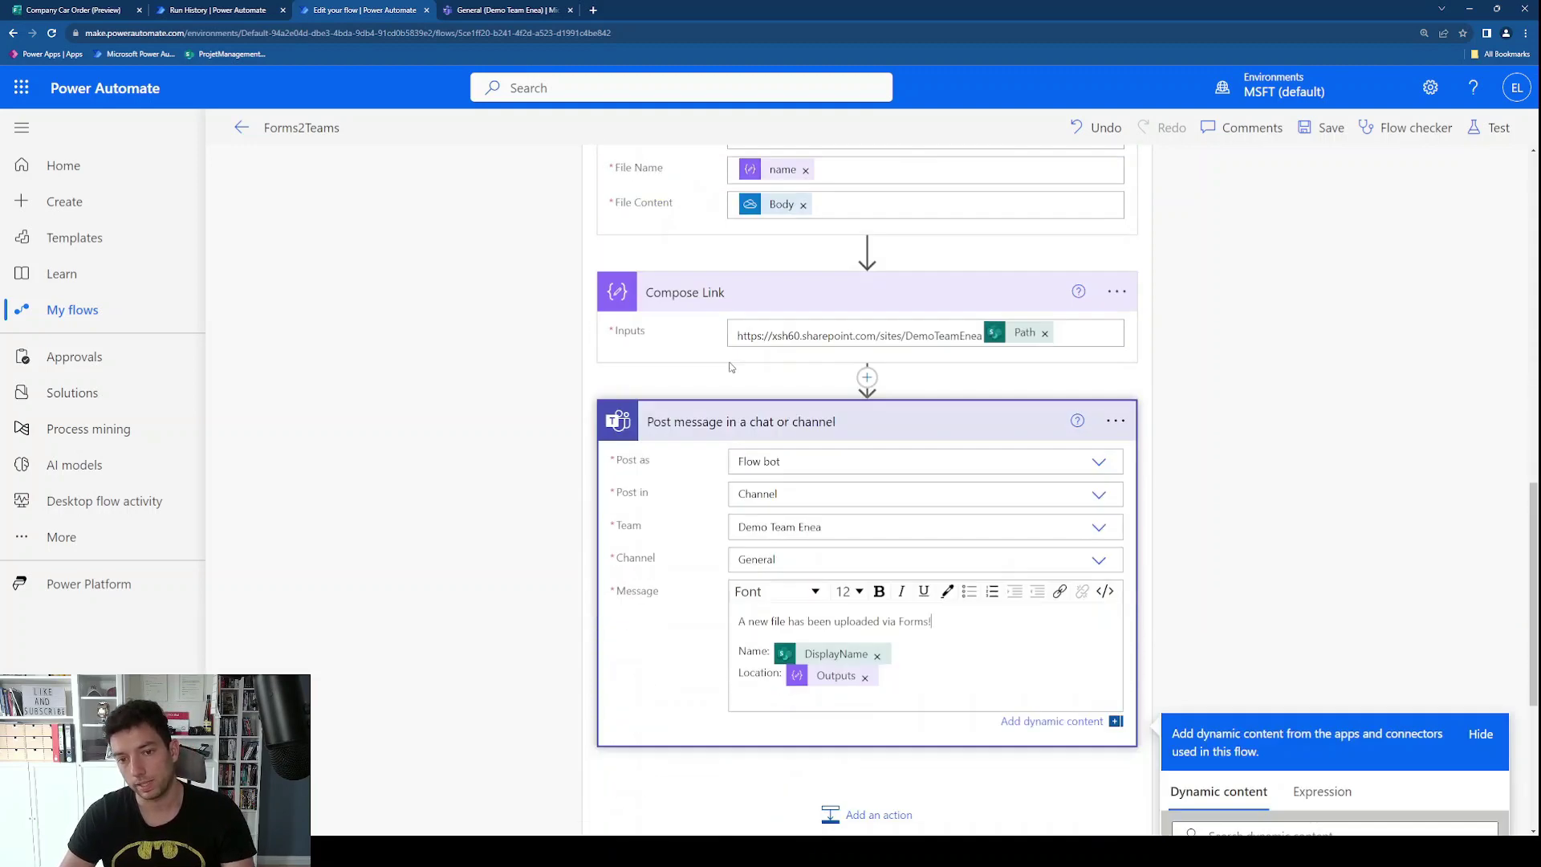
scroll(730, 366, "down", 4)
scroll(803, 361, "up", 2)
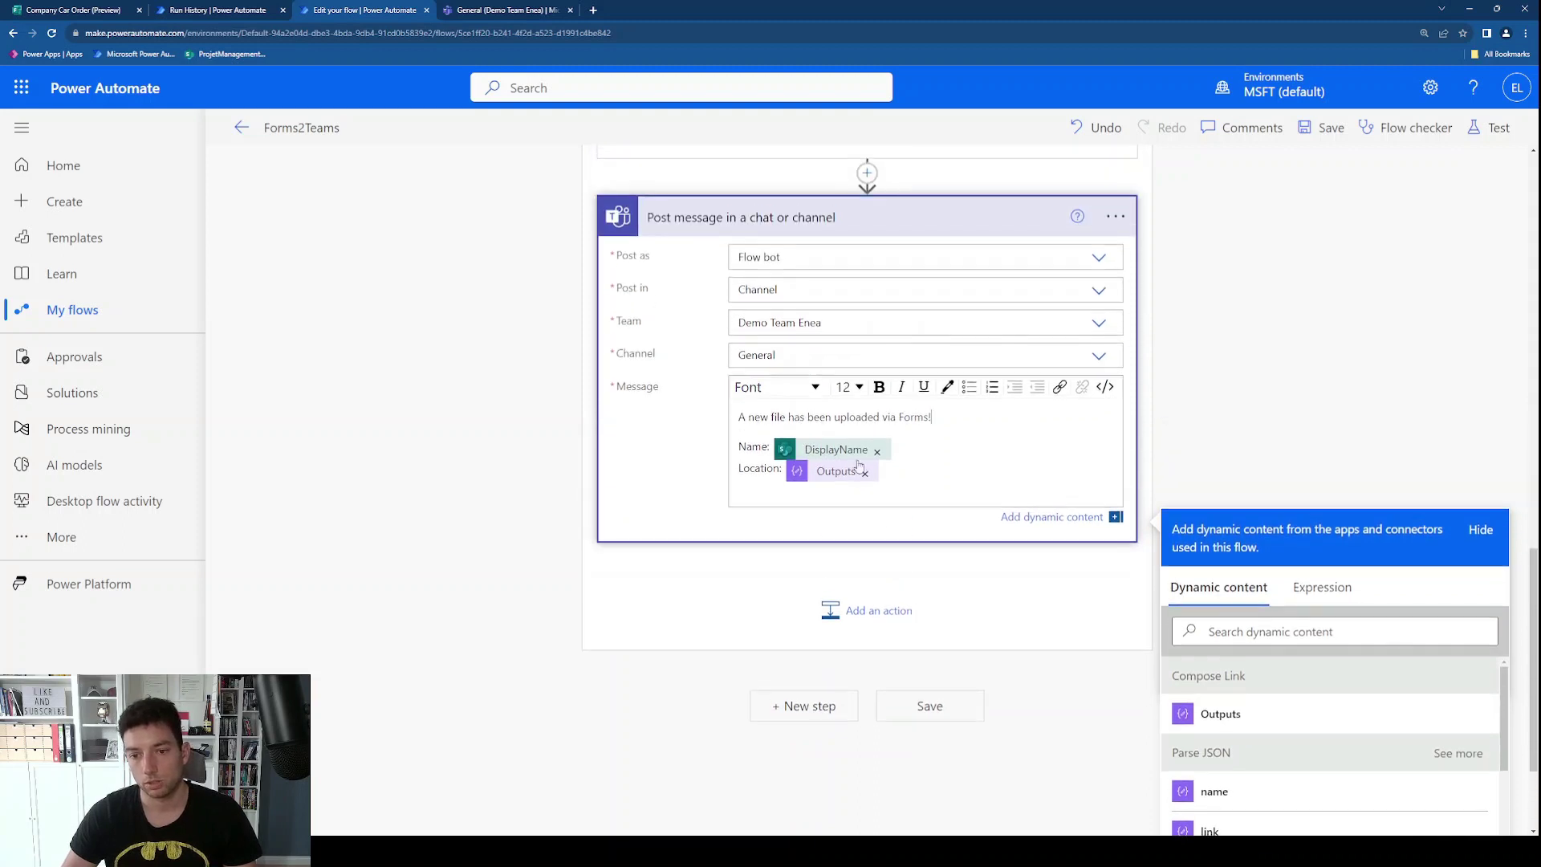
scroll(834, 473, "up", 3)
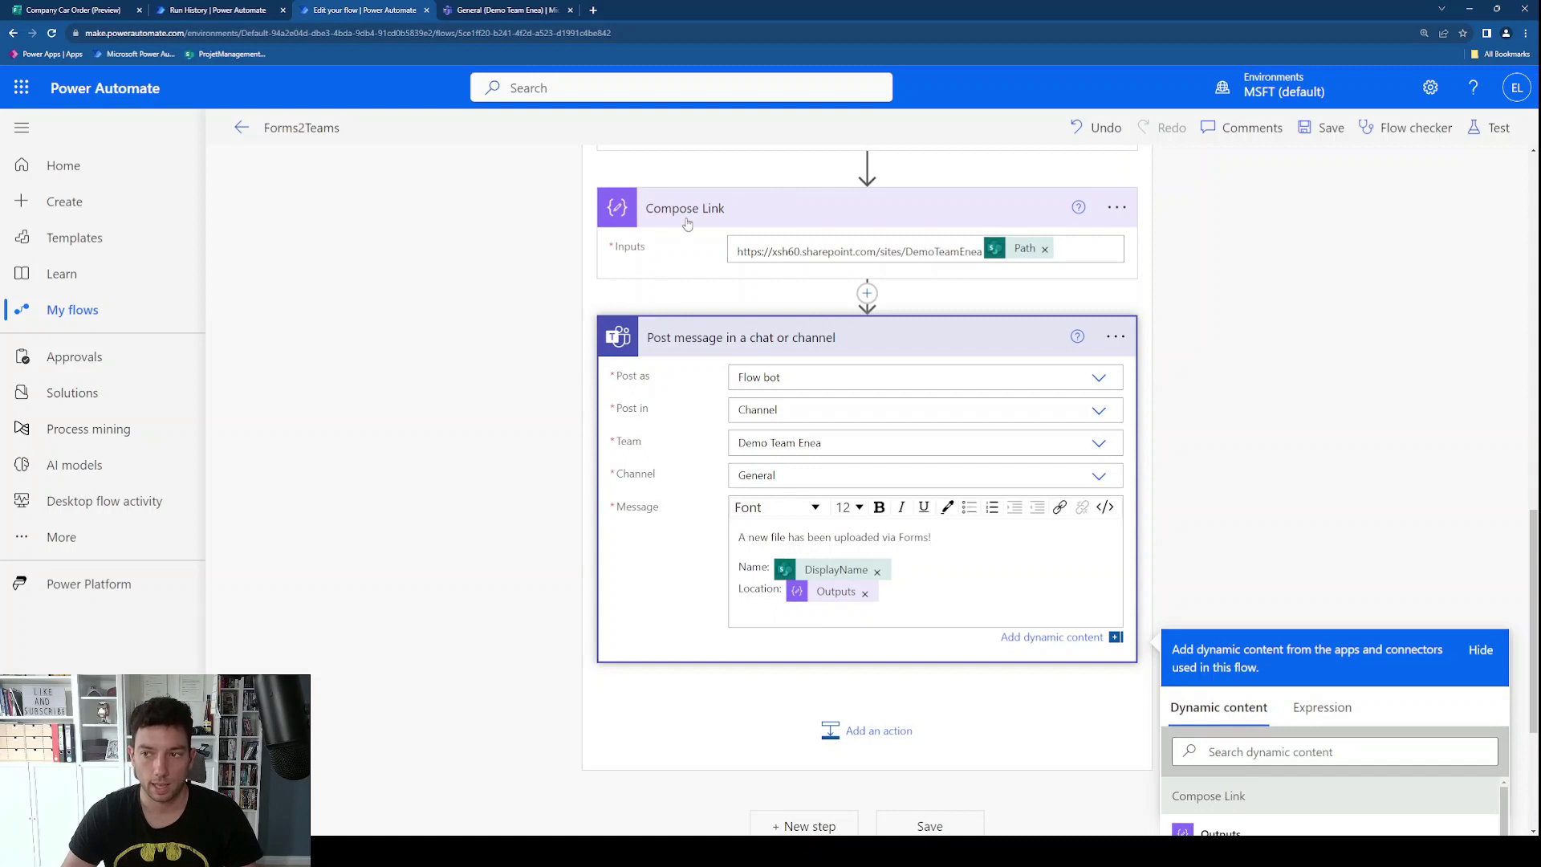
left_click(1382, 195)
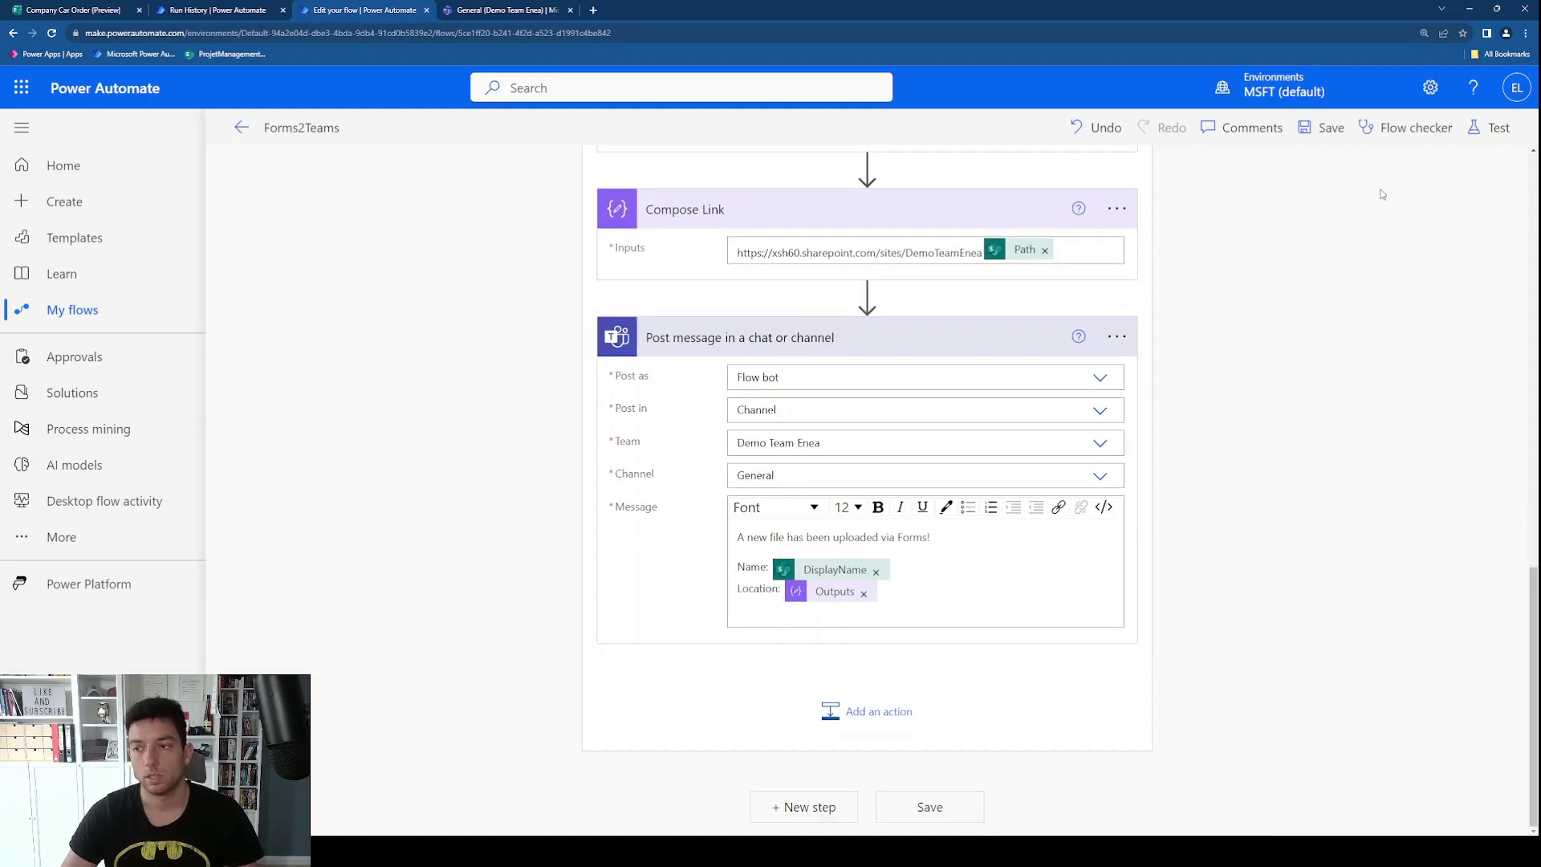
Step: Test the flow automatically with the recently used trigger of the succeeded run from 19 minutes ago
left_click(1481, 138)
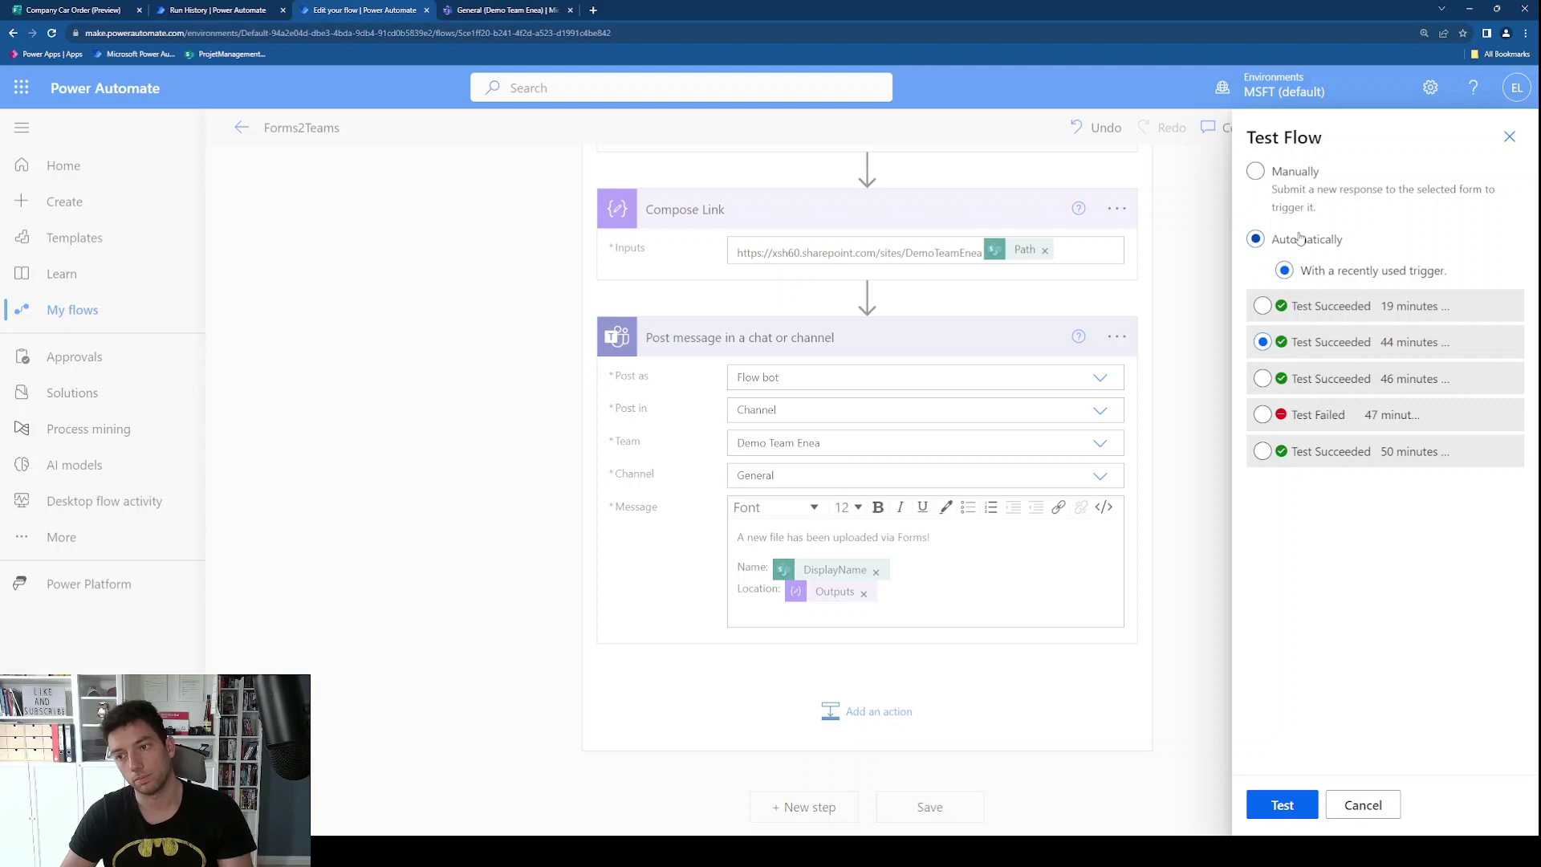
left_click(1300, 305)
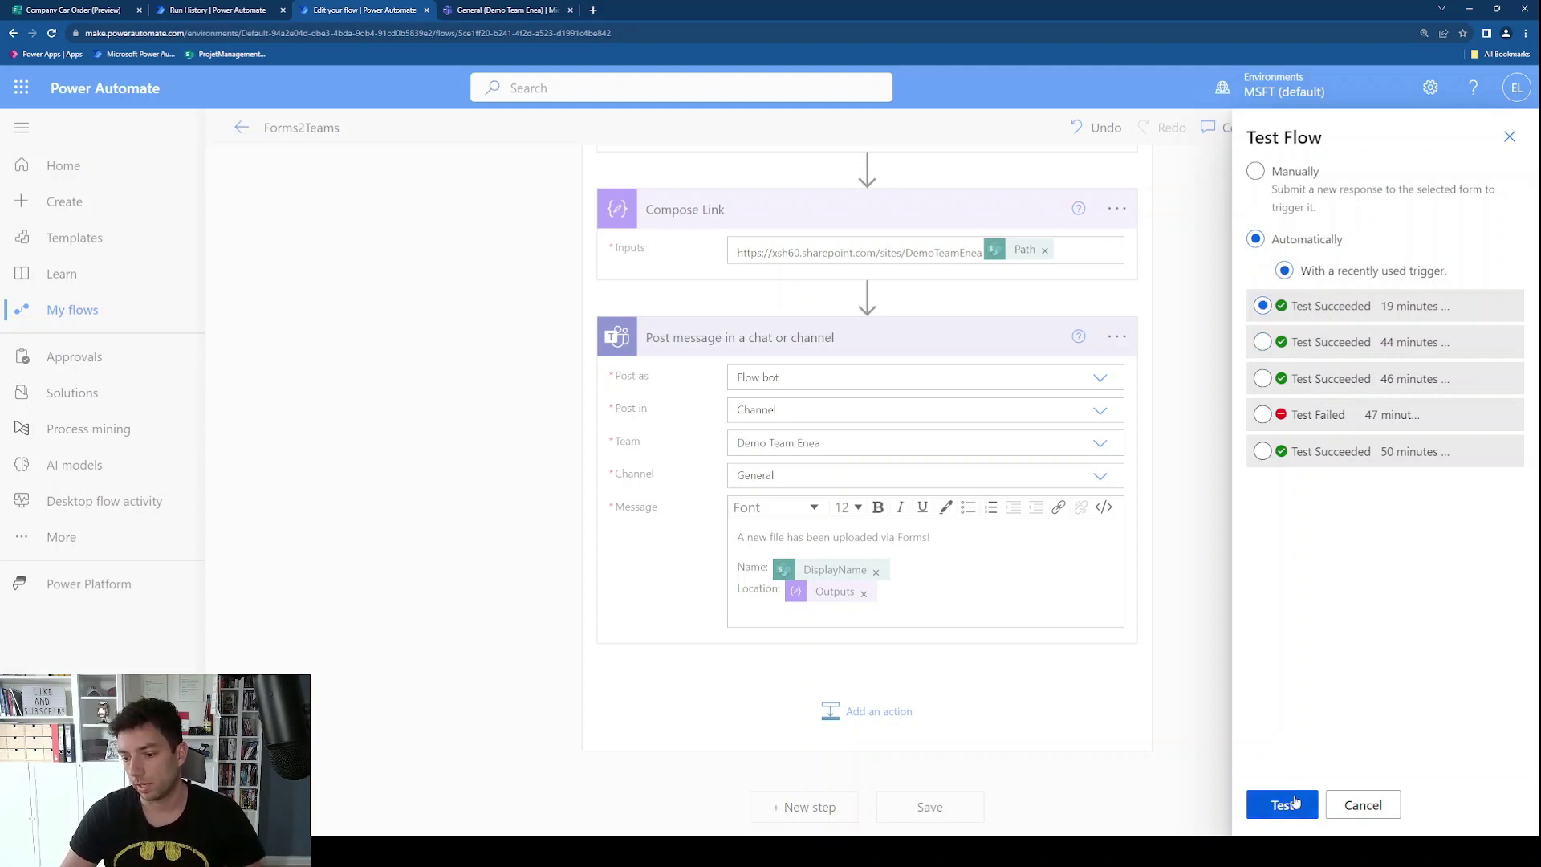
left_click(811, 408)
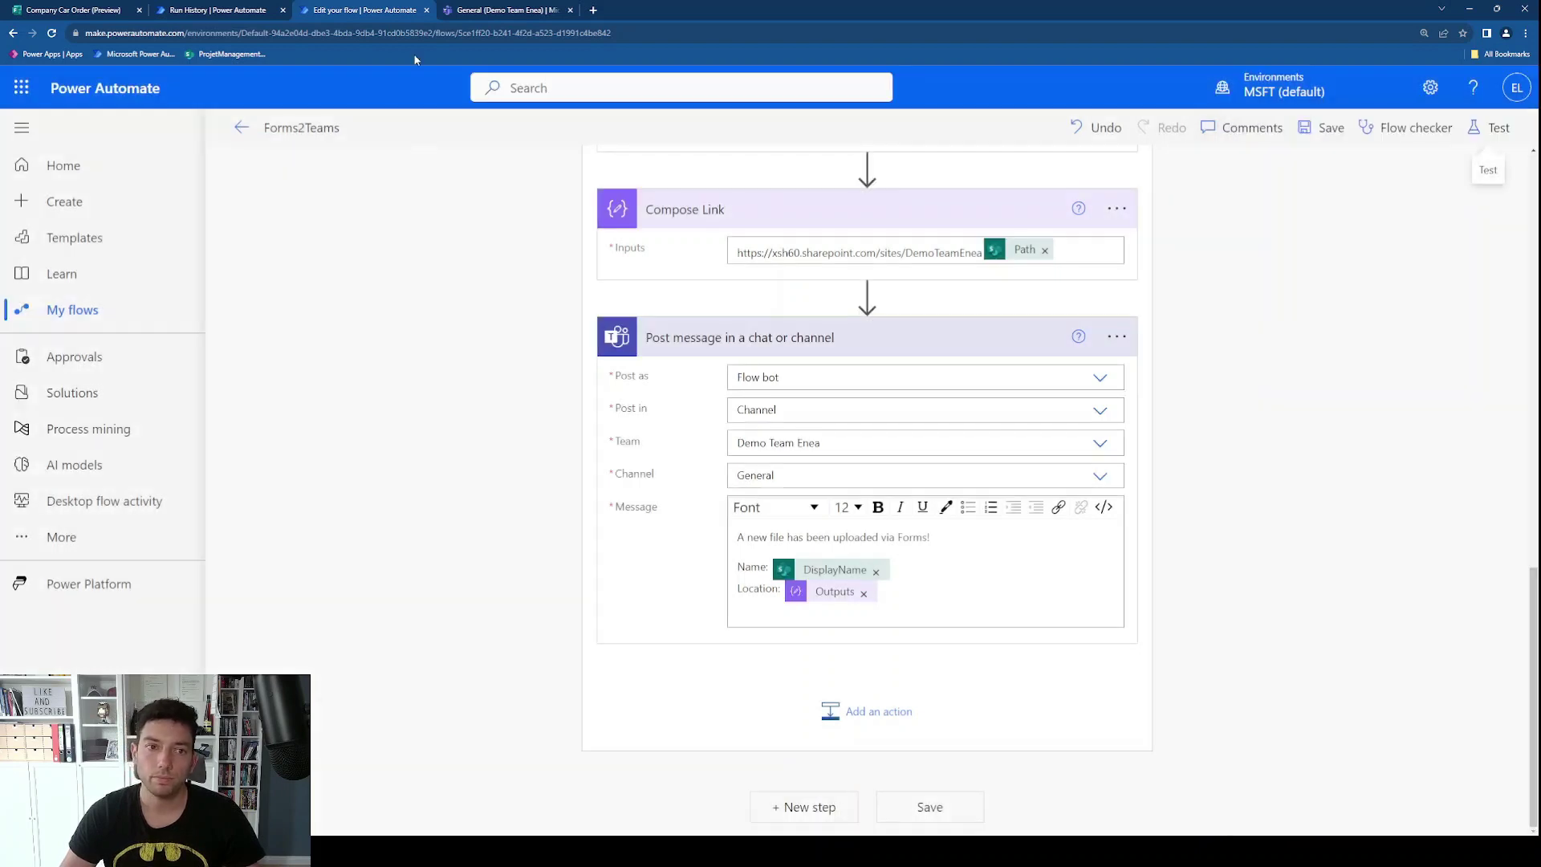
Step: Close the old run history and Company Car Order form pages, and expand Apply to each in the test run
left_click(282, 9)
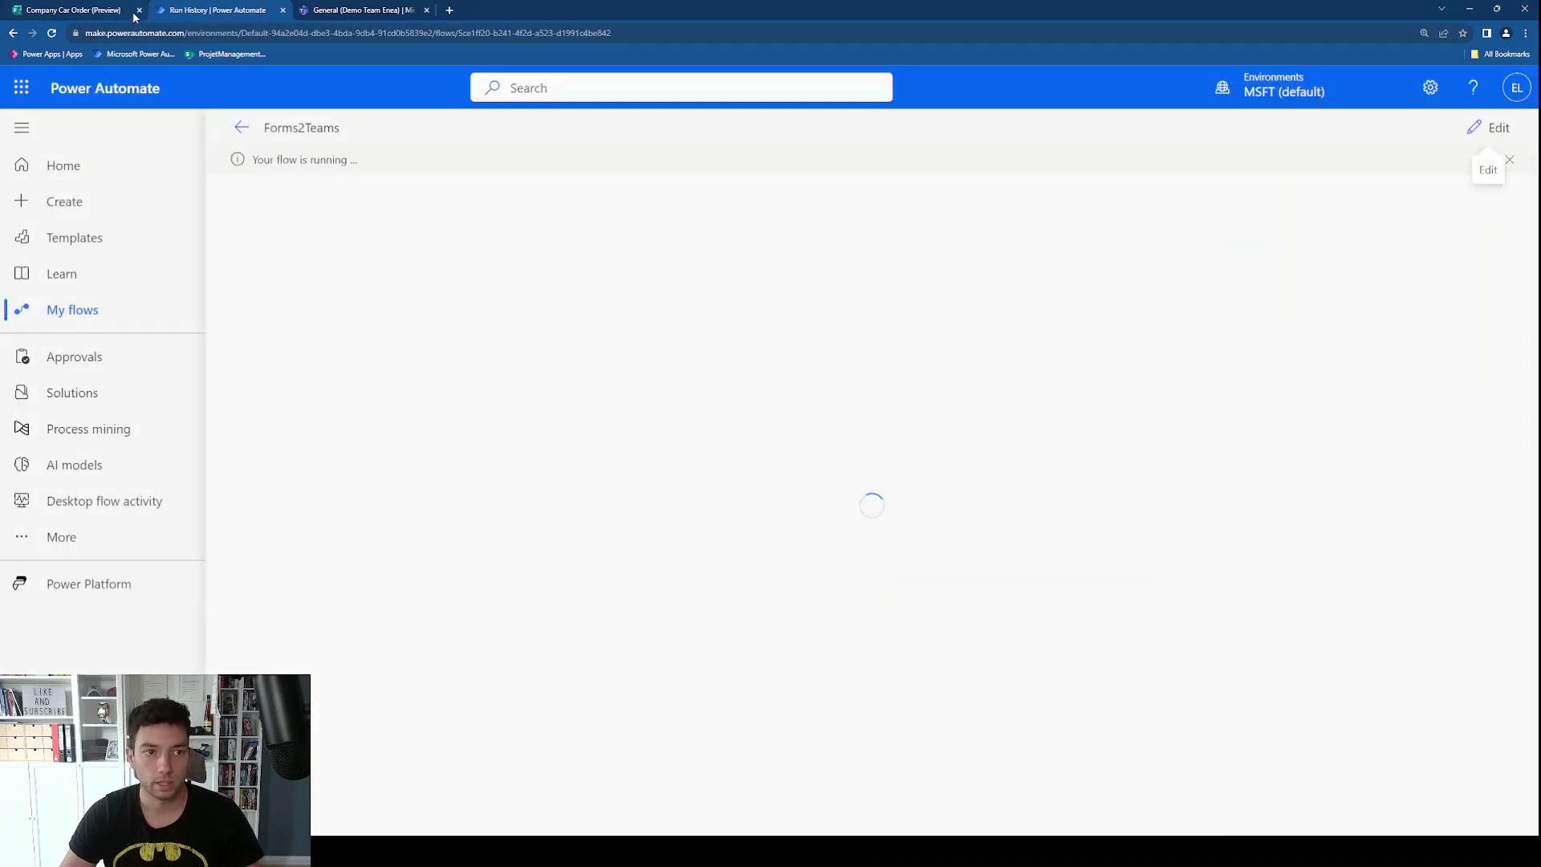
left_click(139, 10)
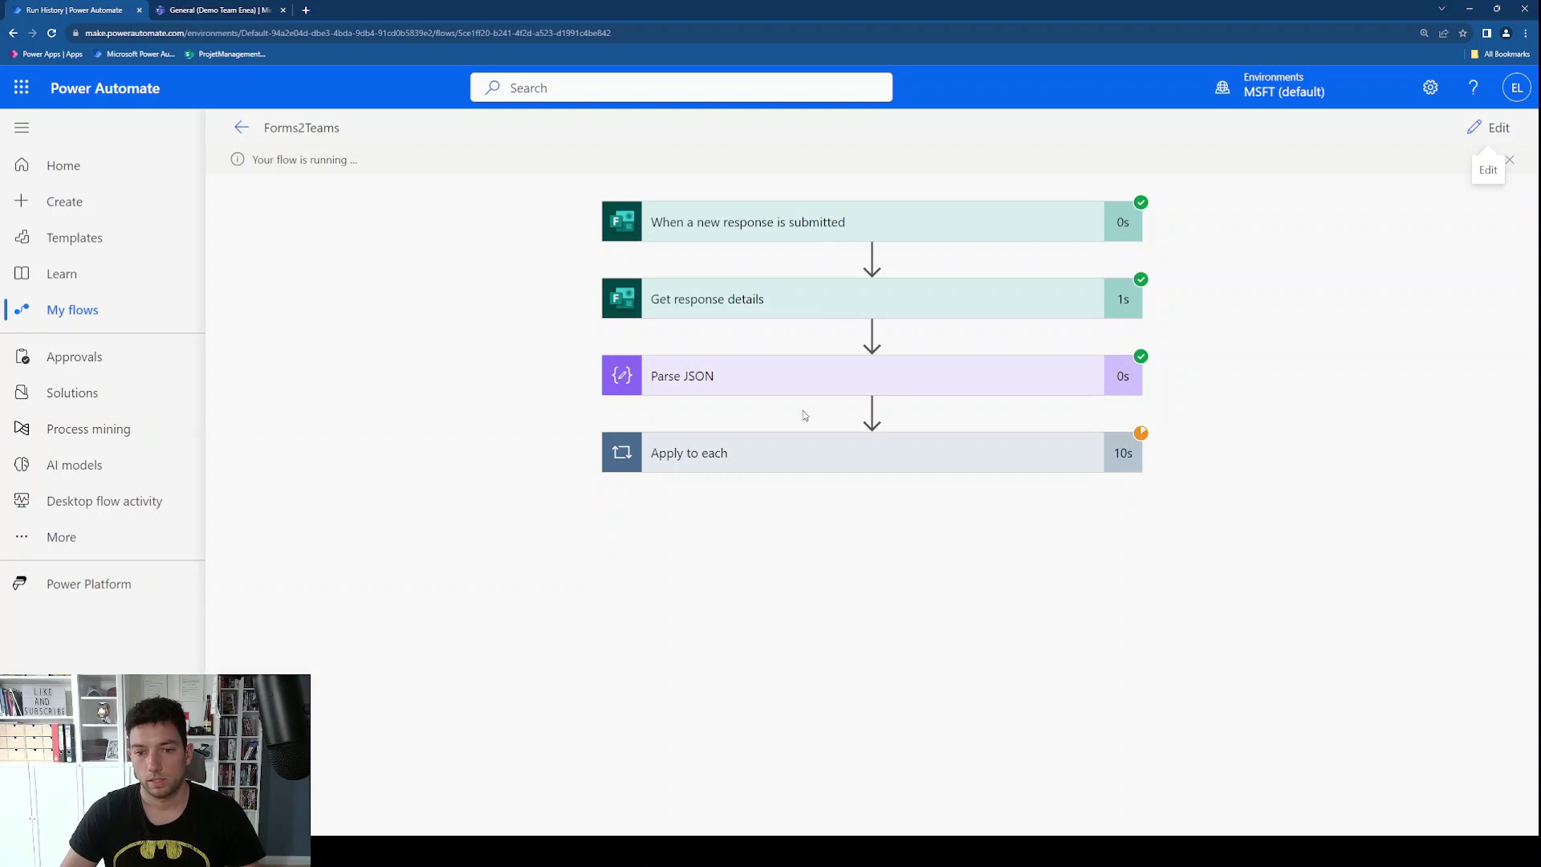
left_click(818, 451)
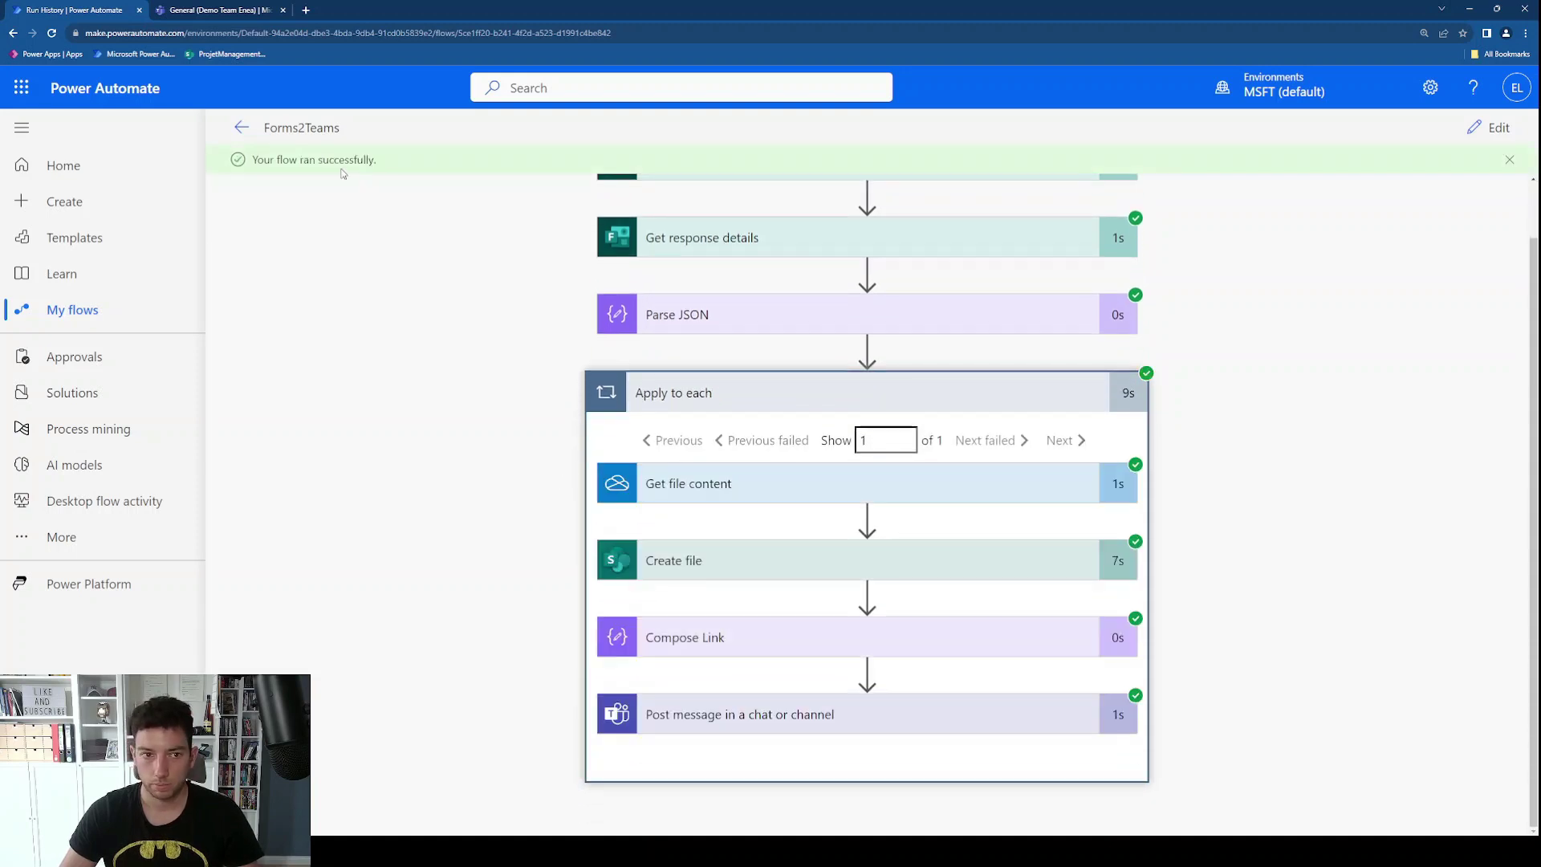
Step: Check the time, message text and file name of the newest notification in the Teams General channel
left_click(209, 6)
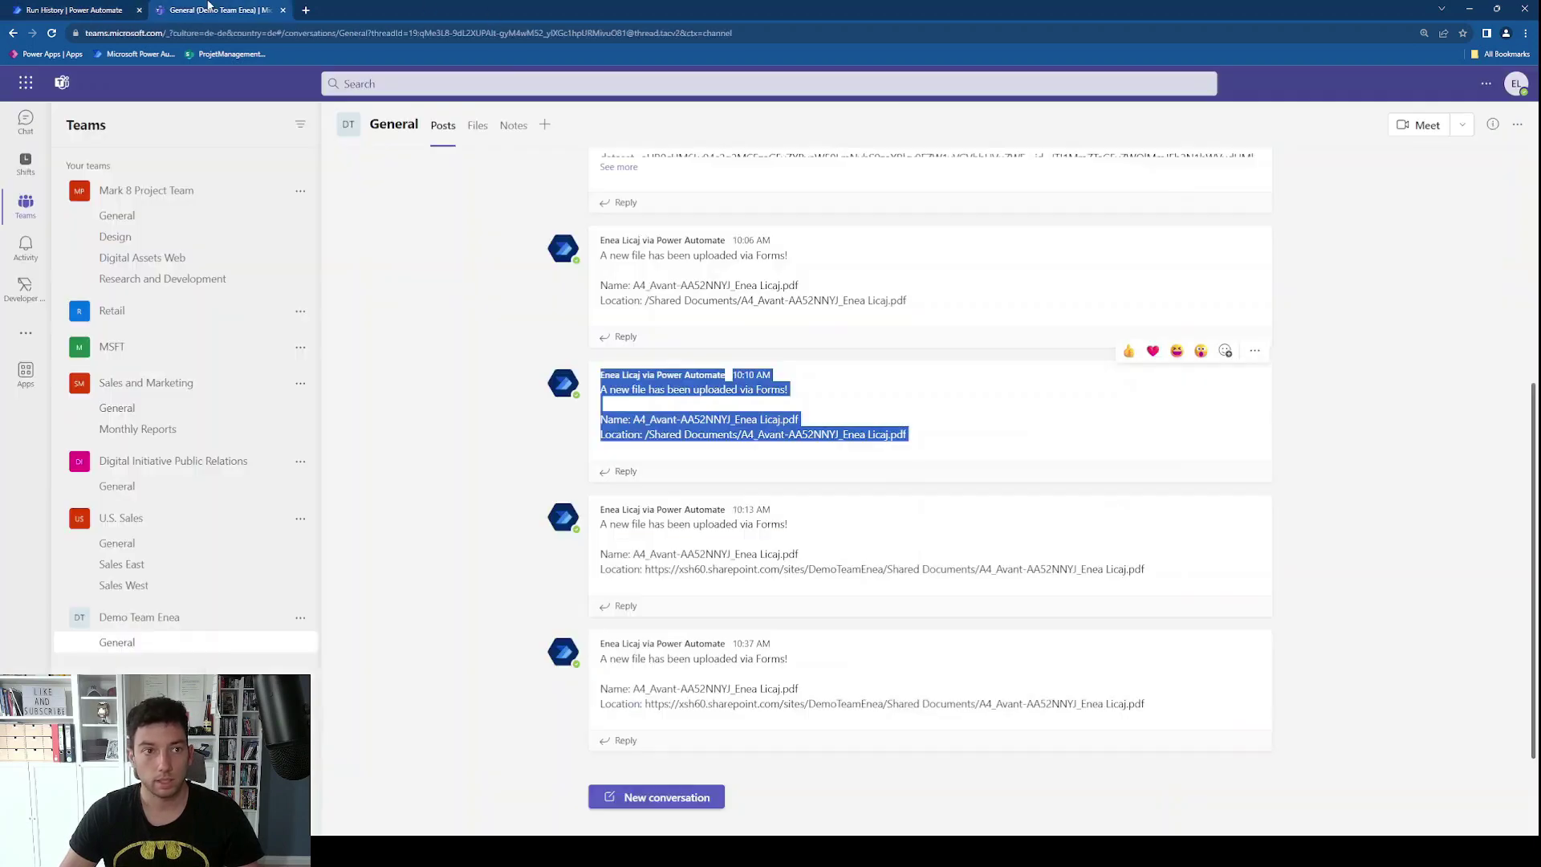
left_click(411, 345)
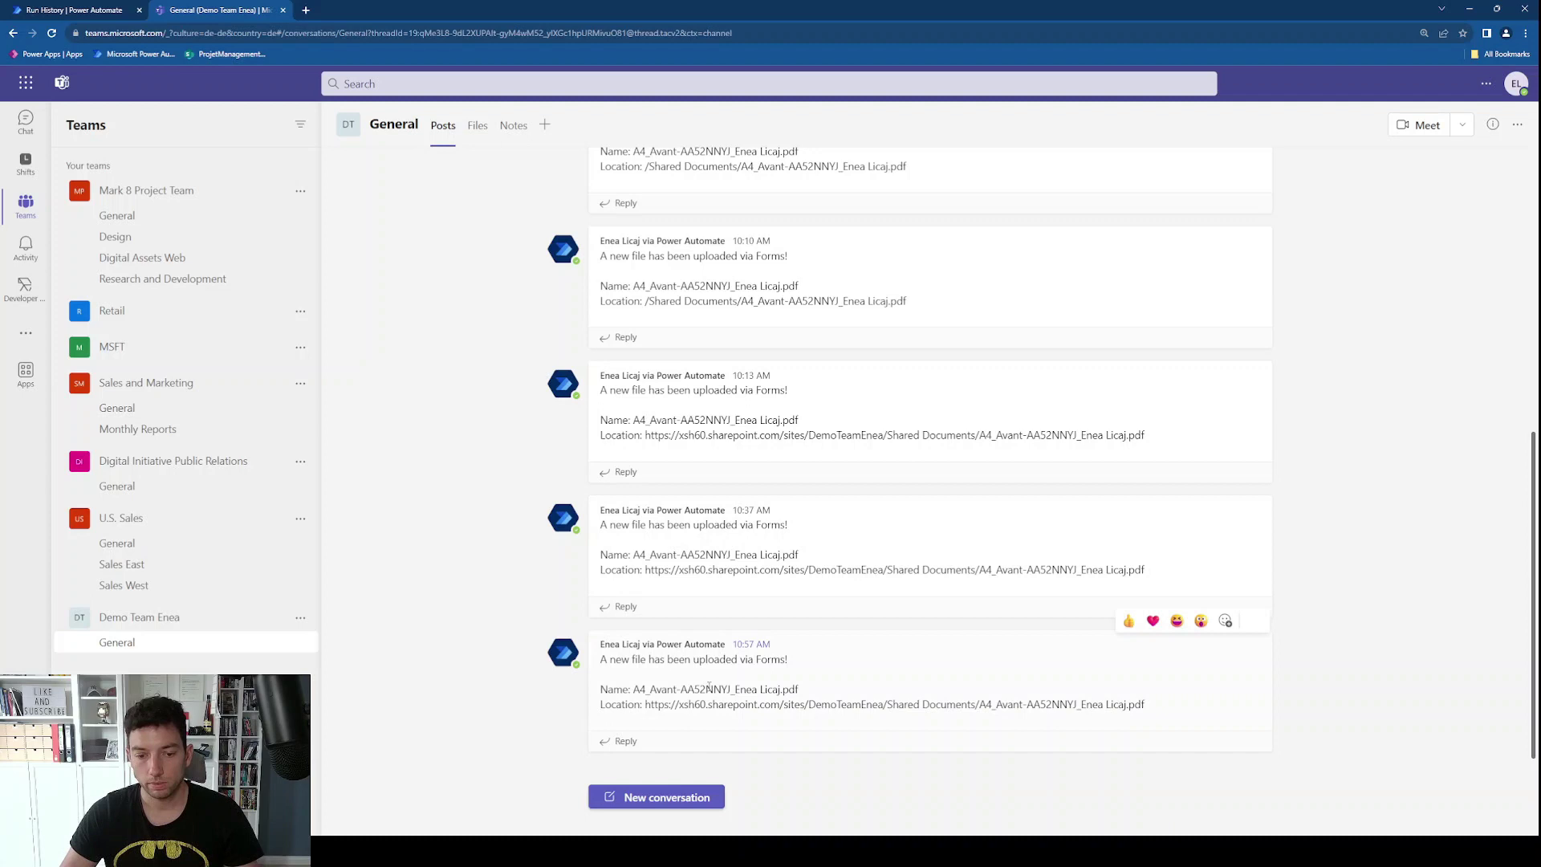
left_click_drag(739, 644, 778, 648)
left_click(793, 647)
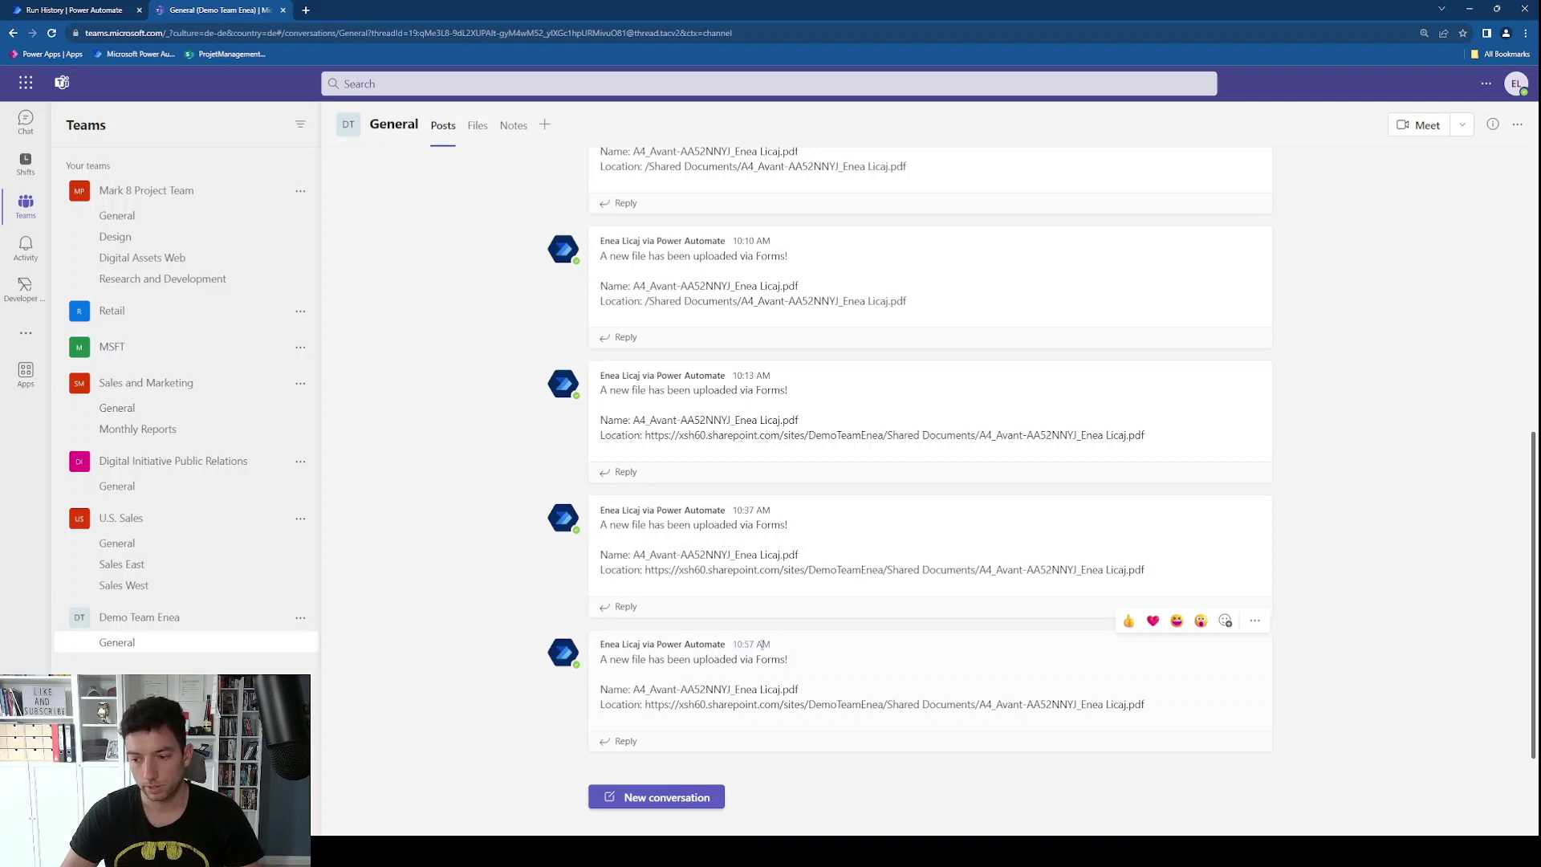
left_click_drag(599, 664, 800, 662)
left_click(800, 662)
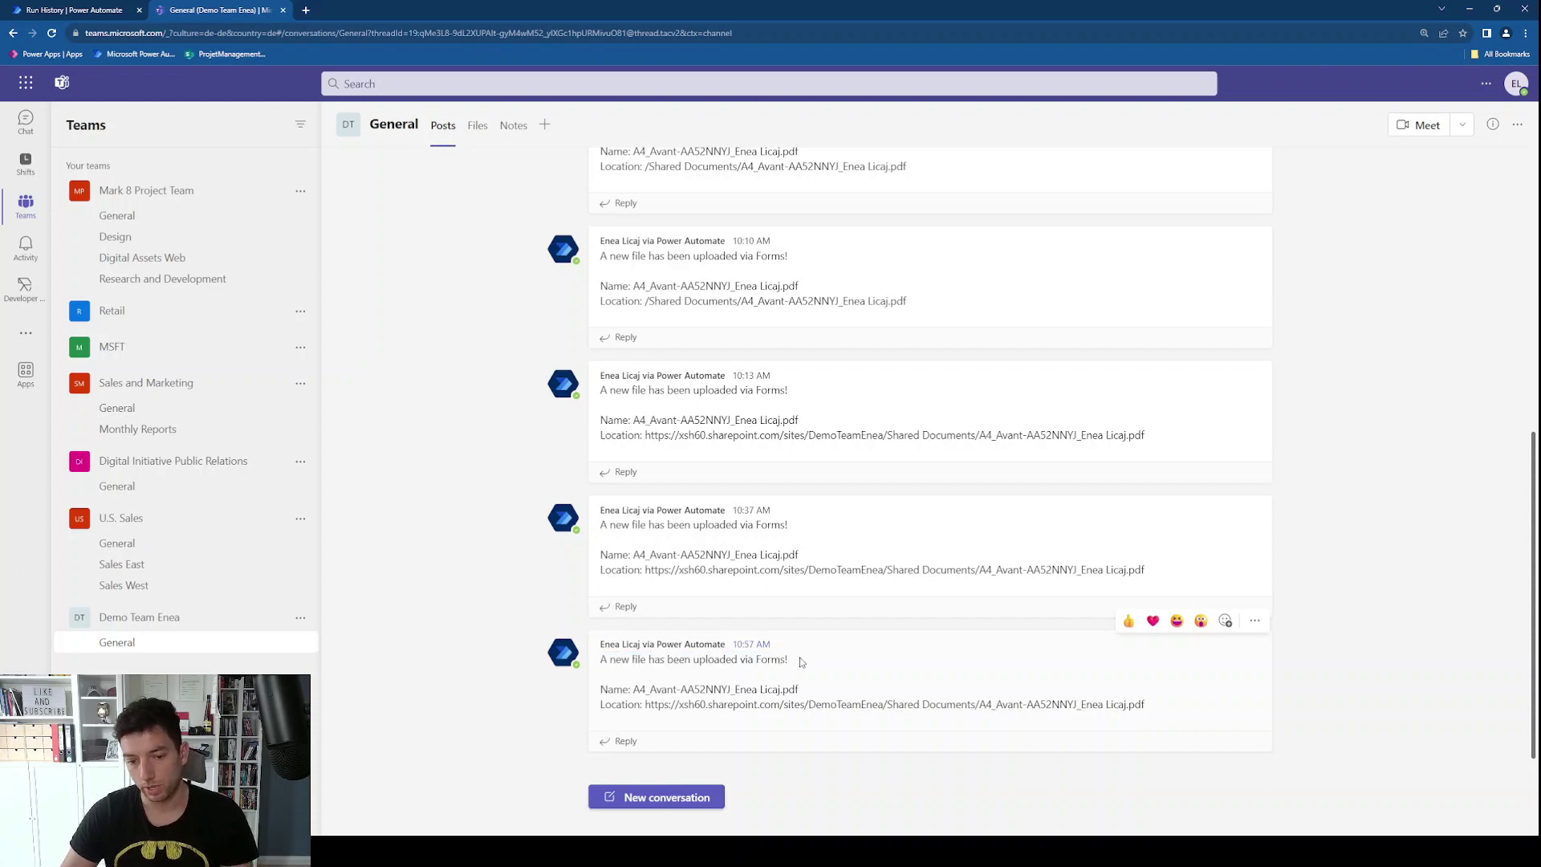
left_click_drag(634, 688, 799, 689)
left_click(816, 687)
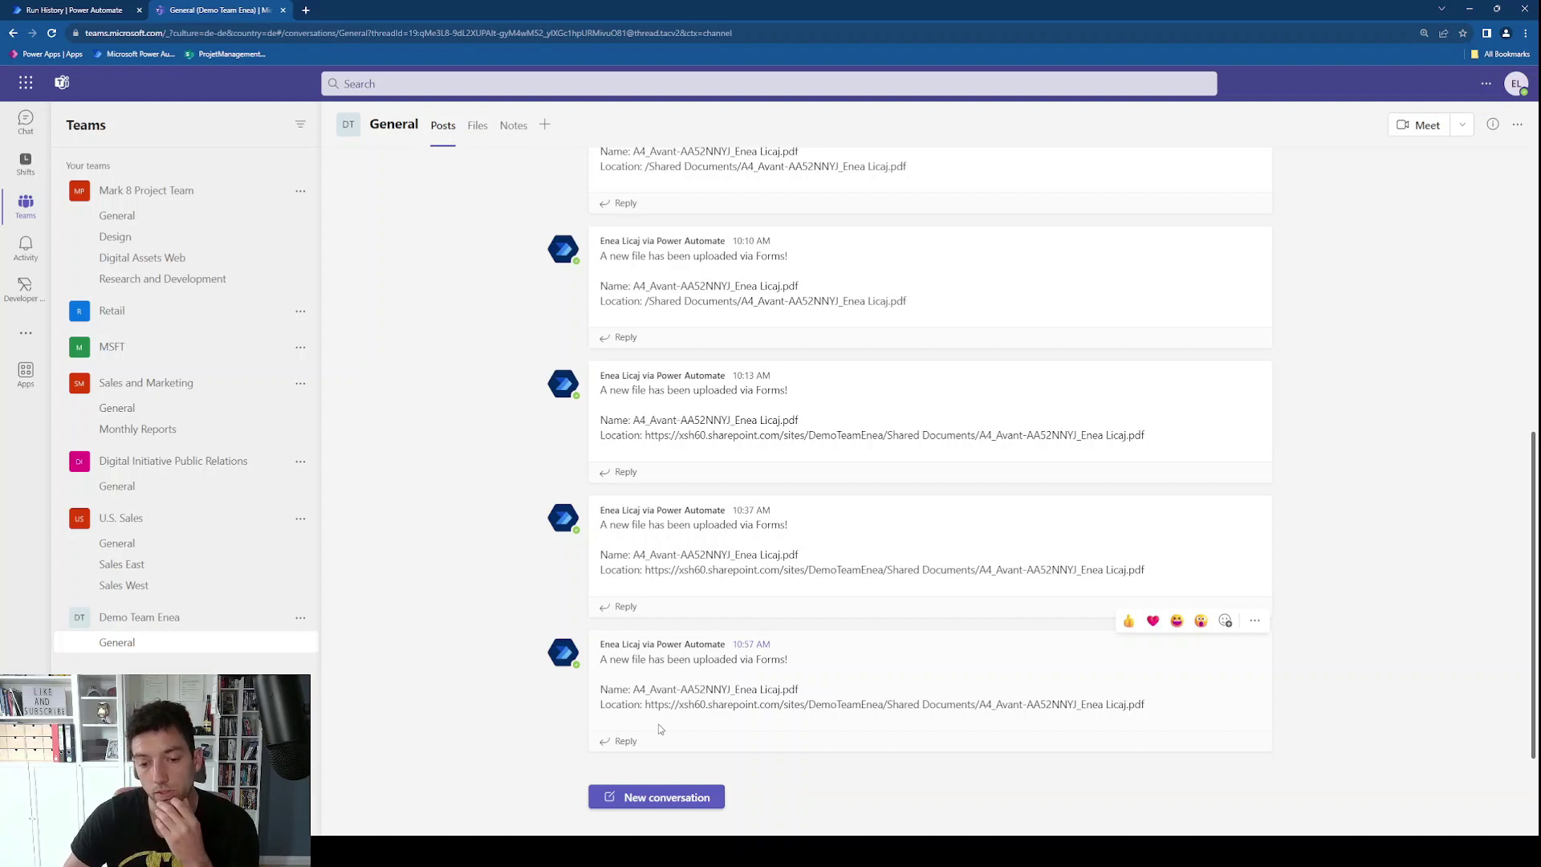
Step: Copy the SharePoint location link from the newest notification and open it in a new browser tab
mouse_move(647, 703)
left_mouse_down()
mouse_move(1159, 709)
mouse_move(647, 707)
left_mouse_up()
key("ctrl+c")
key("ctrl+t")
key("ctrl+v")
key("Return")
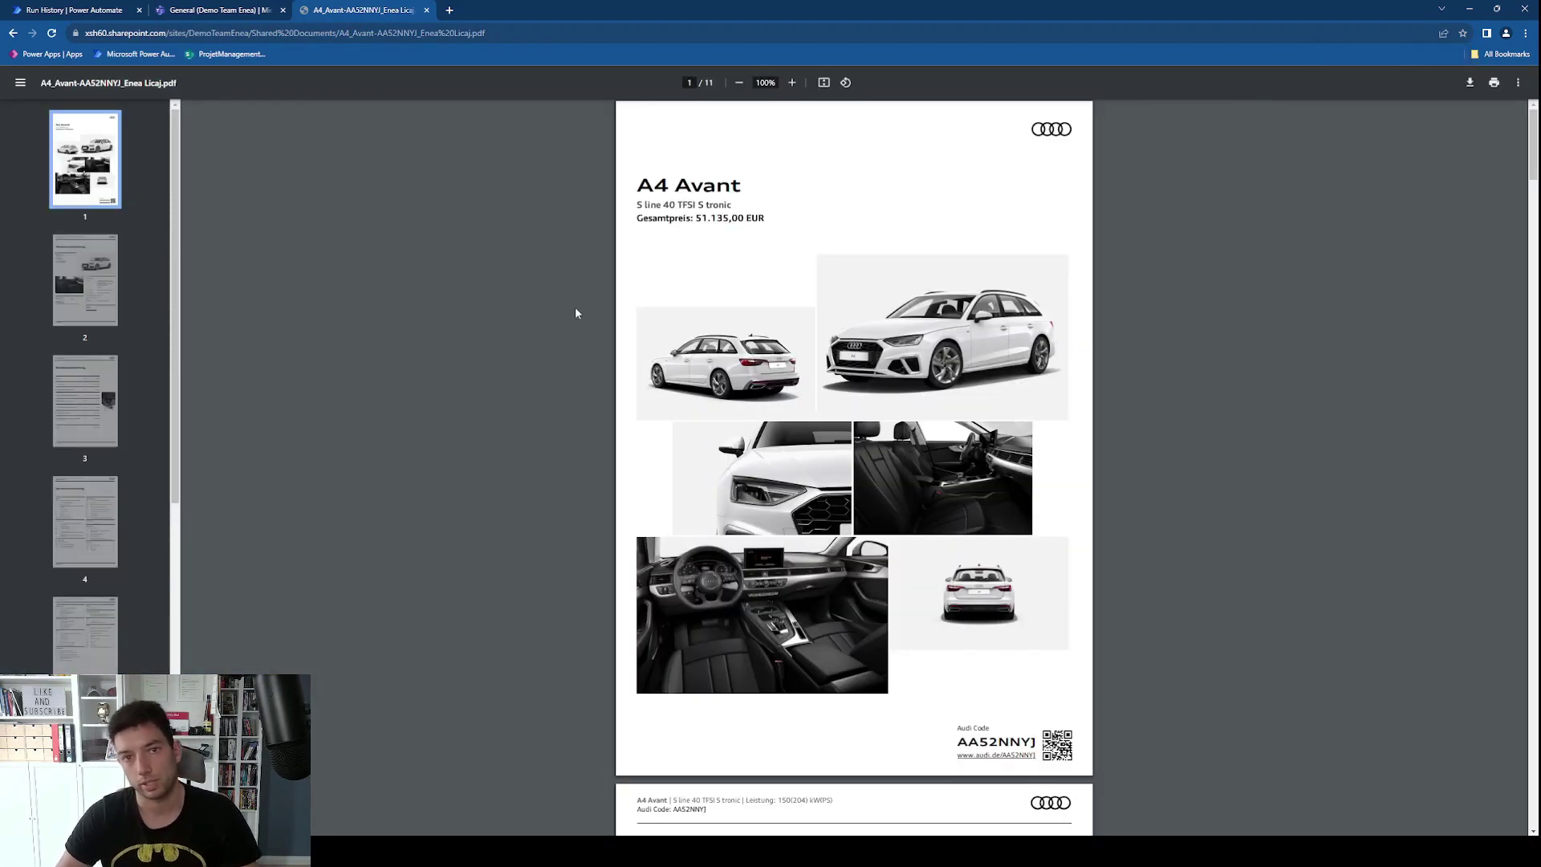
Step: Look up the uploaded PDF in the team's Documents library from the General channel's files and return to the posts
left_click(240, 9)
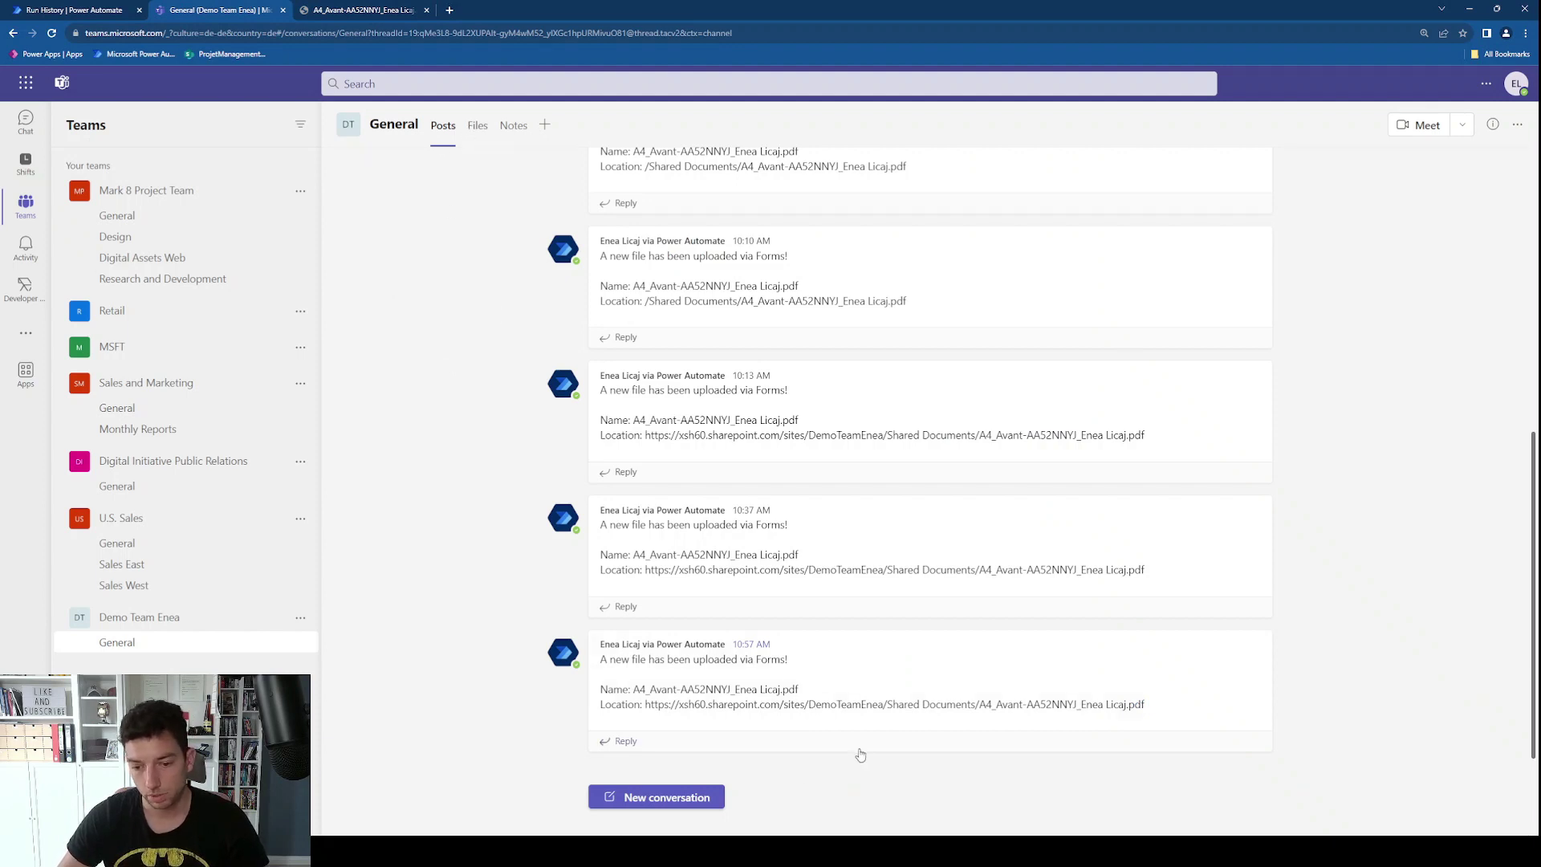
left_click_drag(892, 703, 976, 703)
left_click(478, 126)
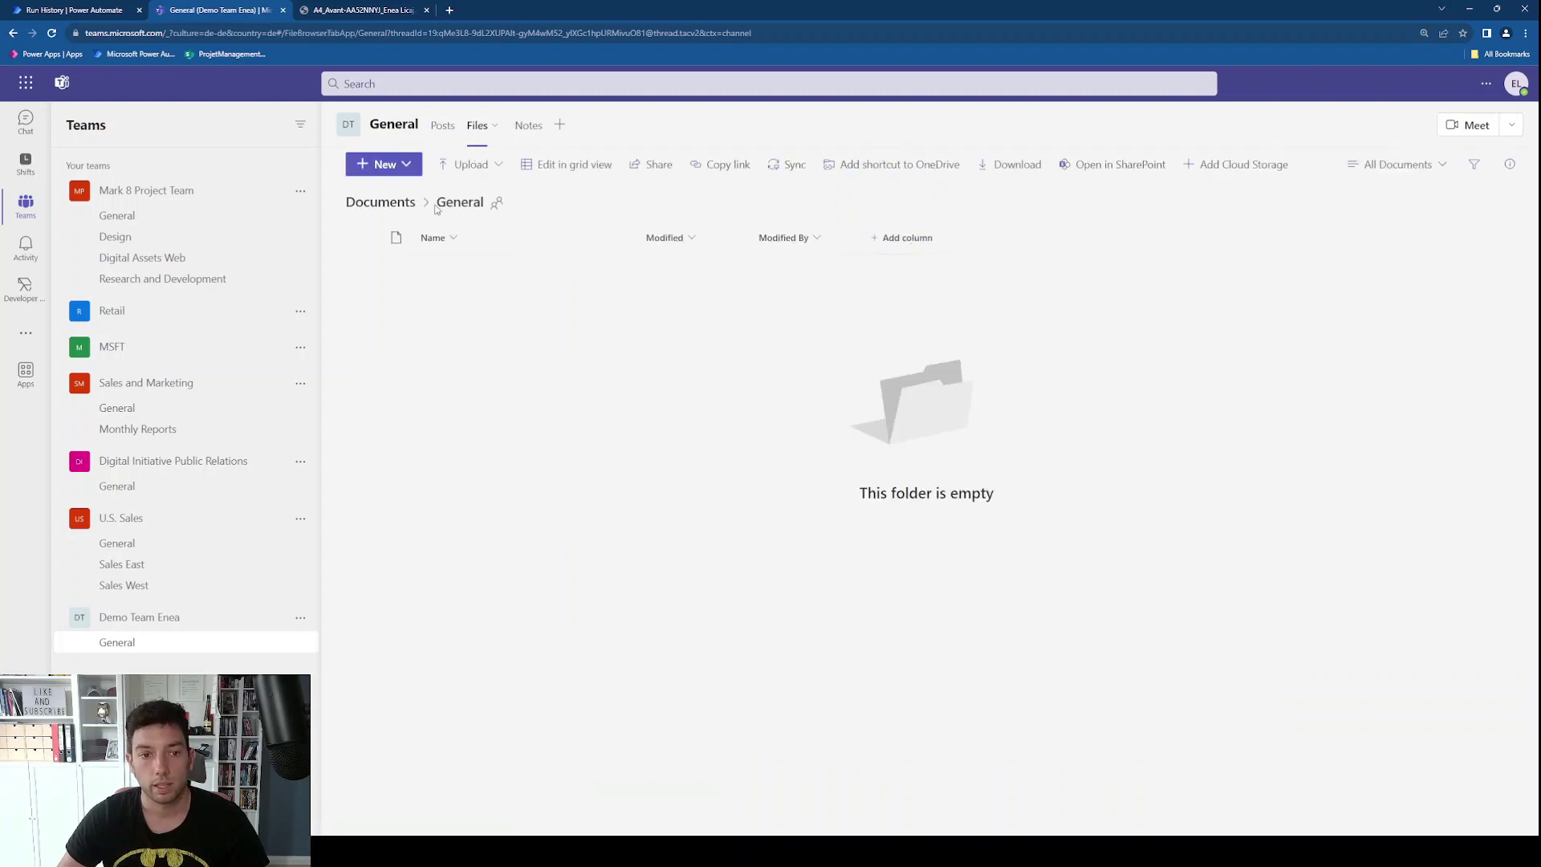
left_click(396, 206)
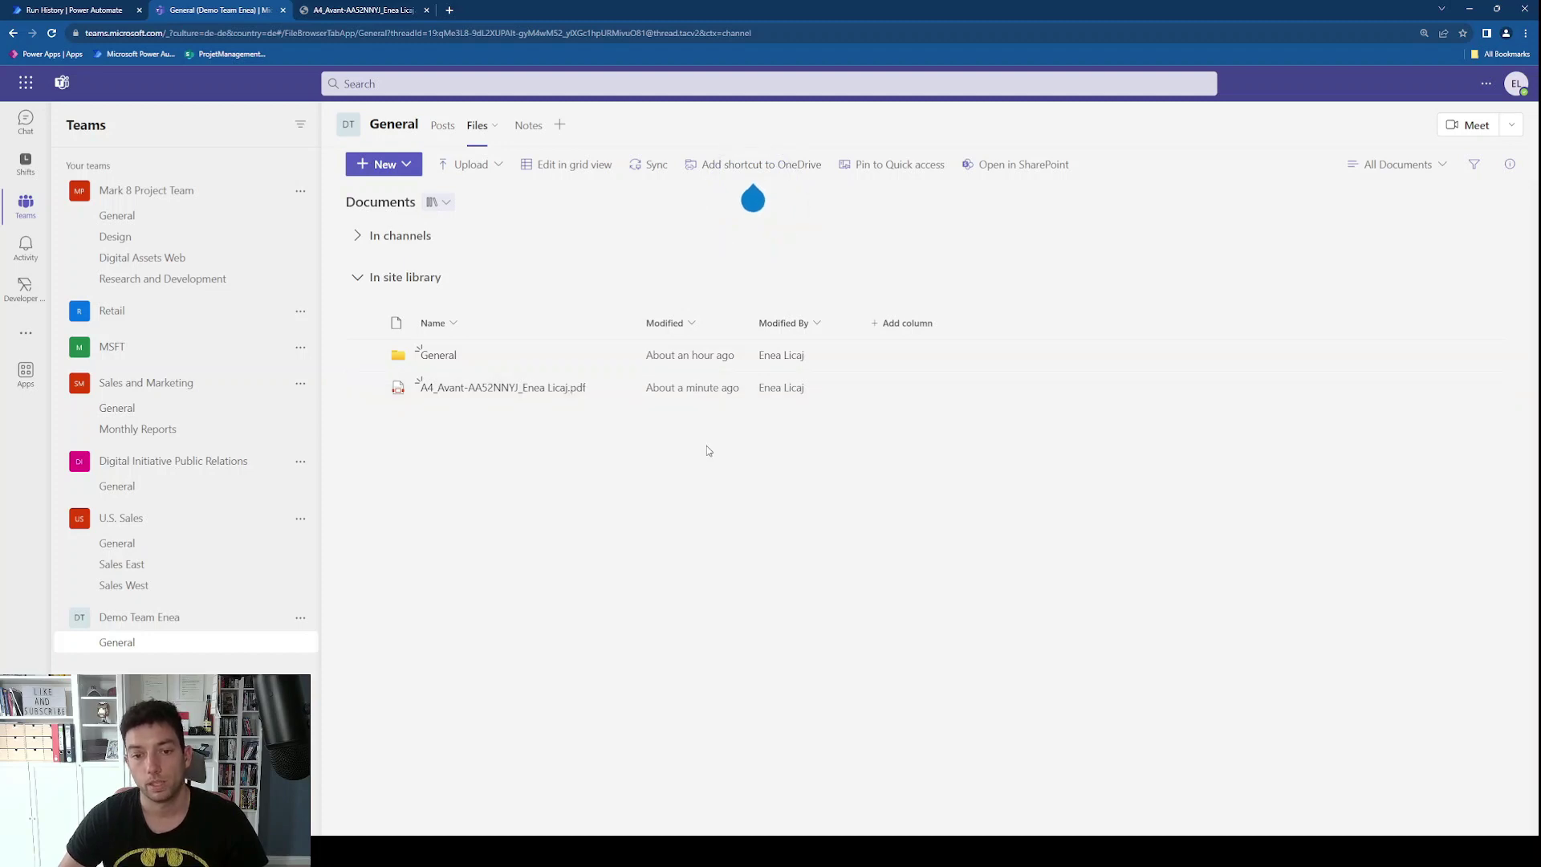
mouse_move(349, 124)
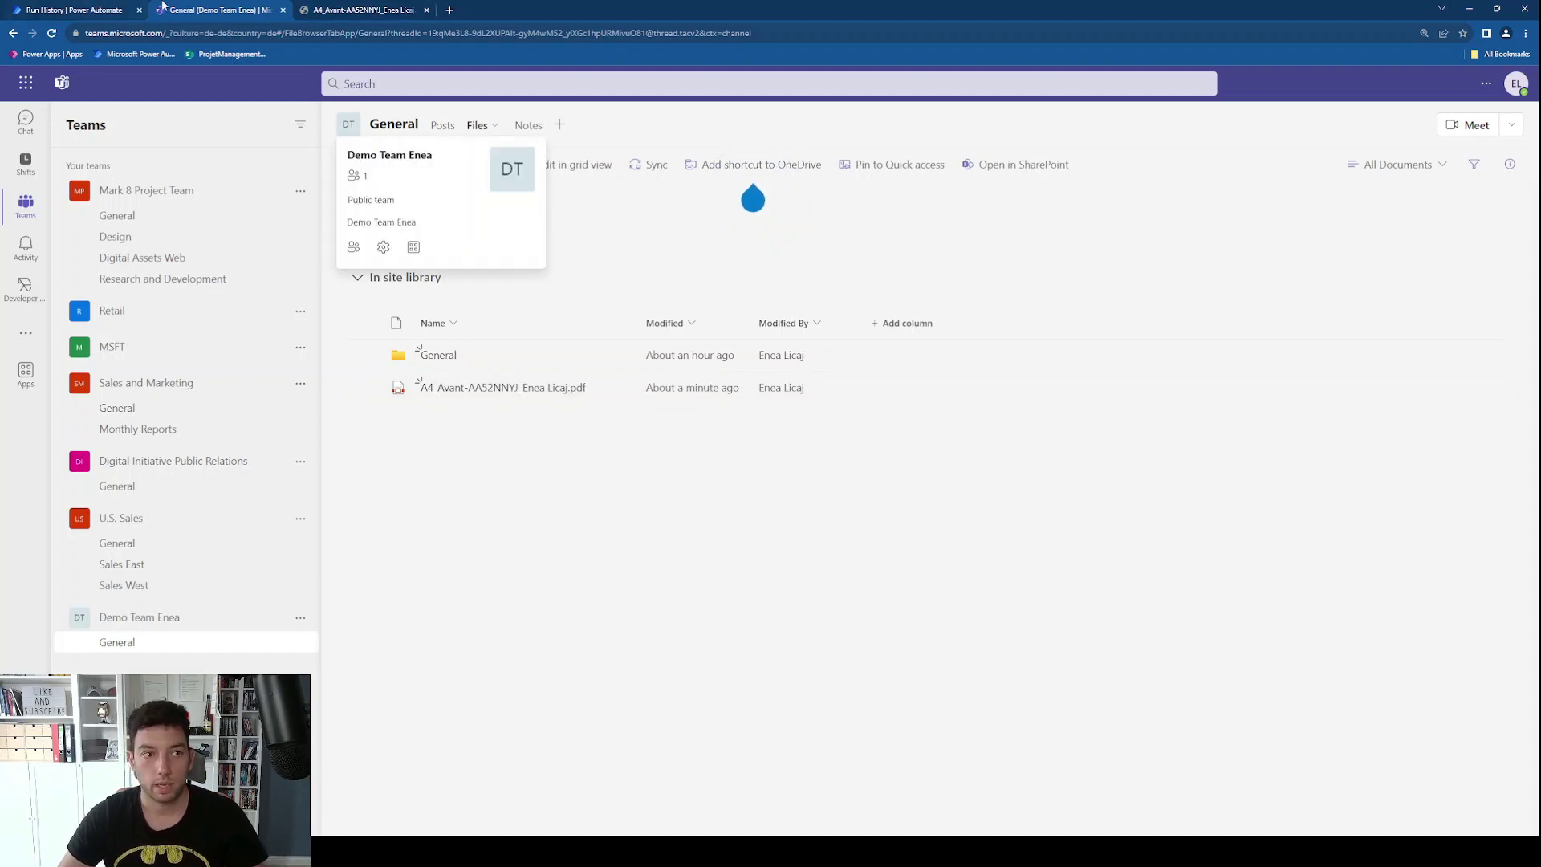
left_click(442, 125)
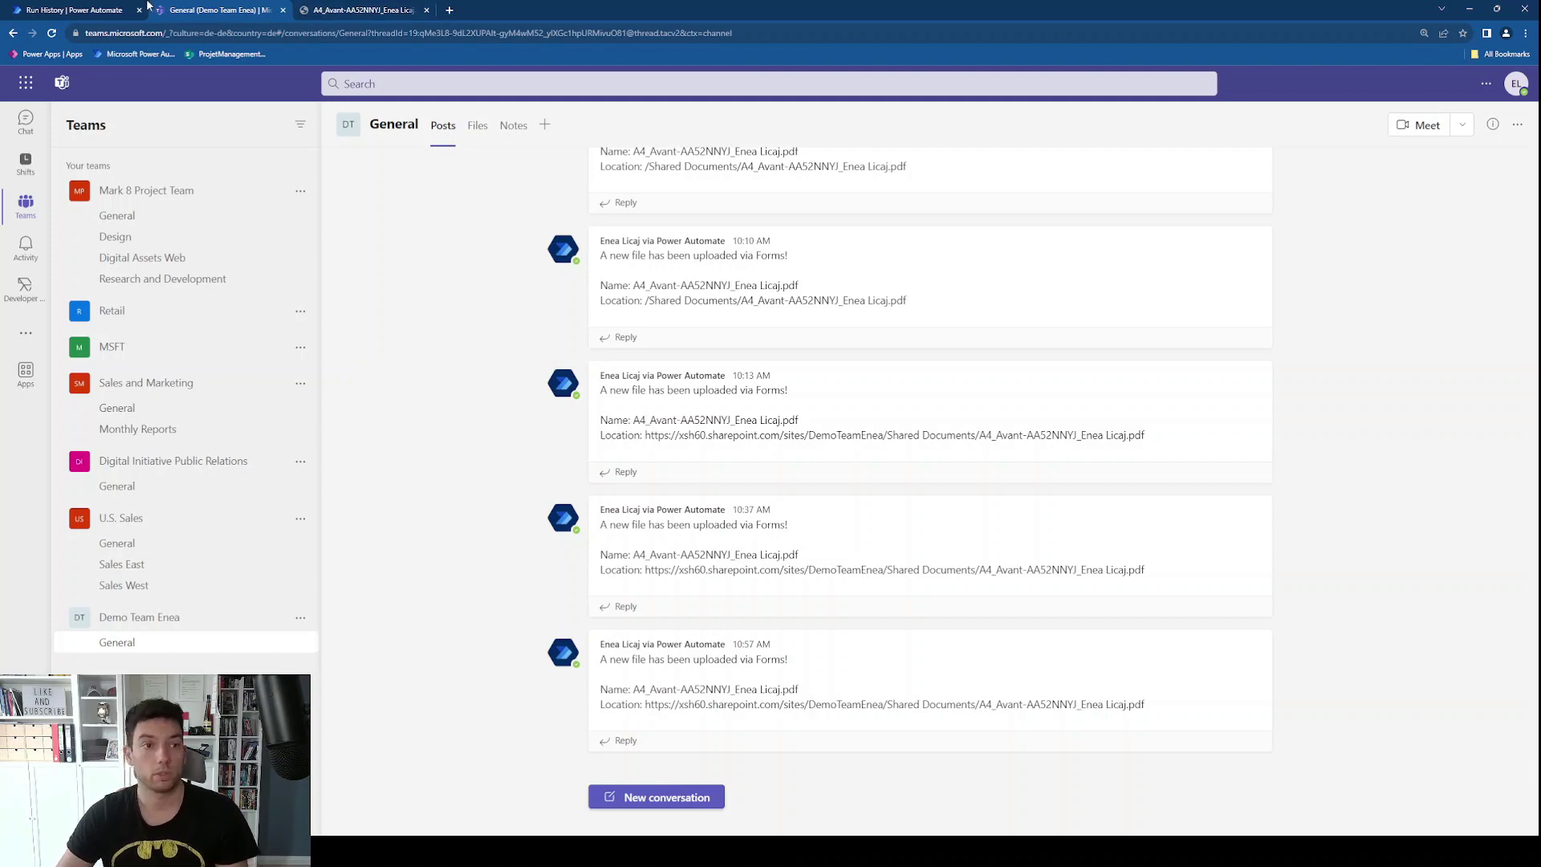
Step: Open the Forms2Teams flow for editing and place the cursor after the Location output in the Teams message
left_click(88, 8)
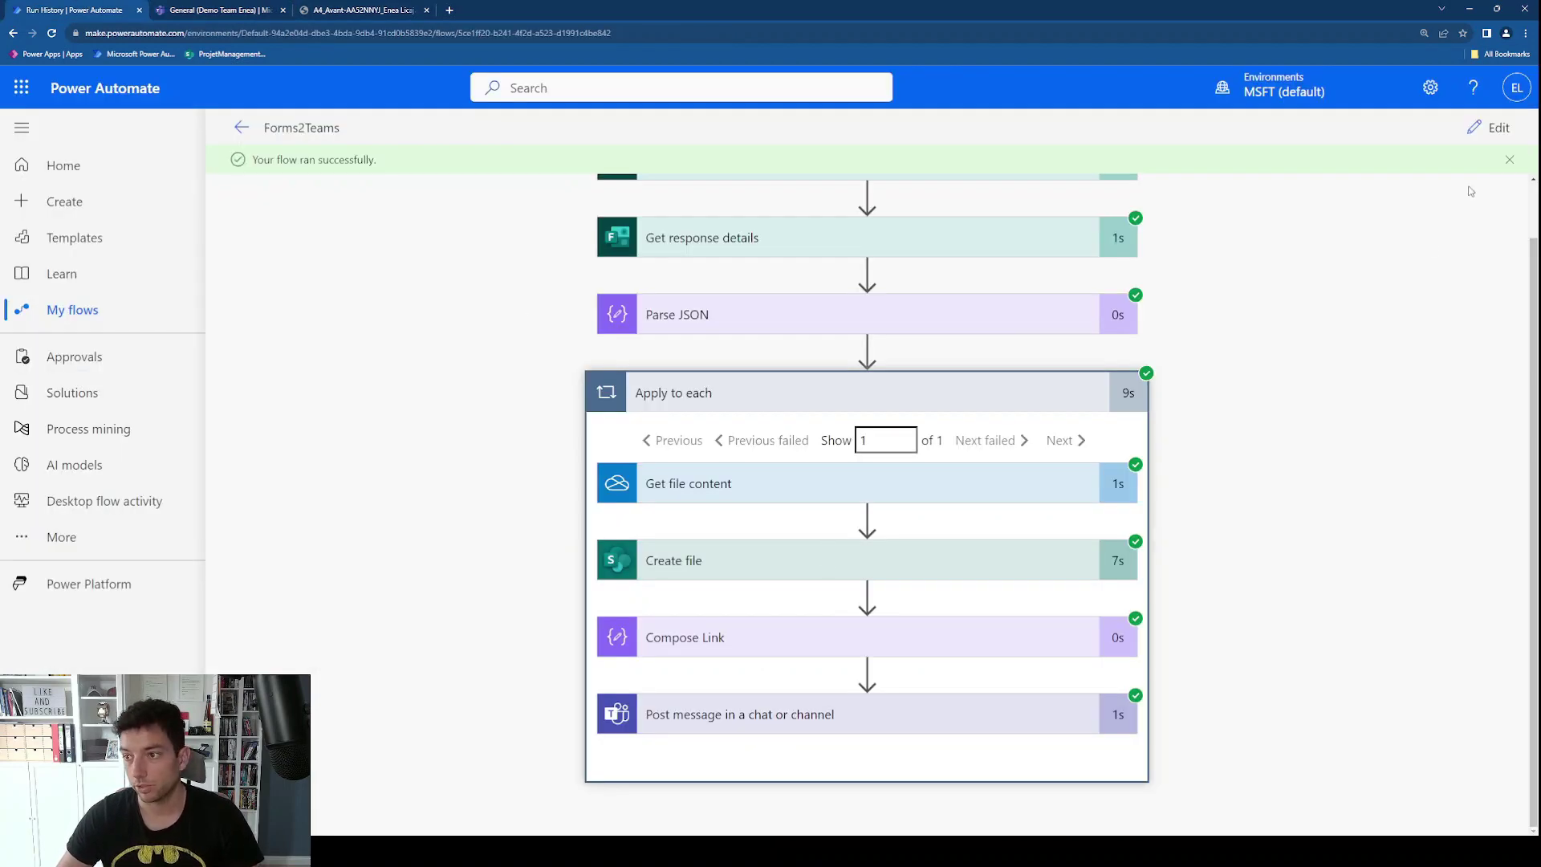
left_click(1497, 128)
scroll(715, 689, "down", 15)
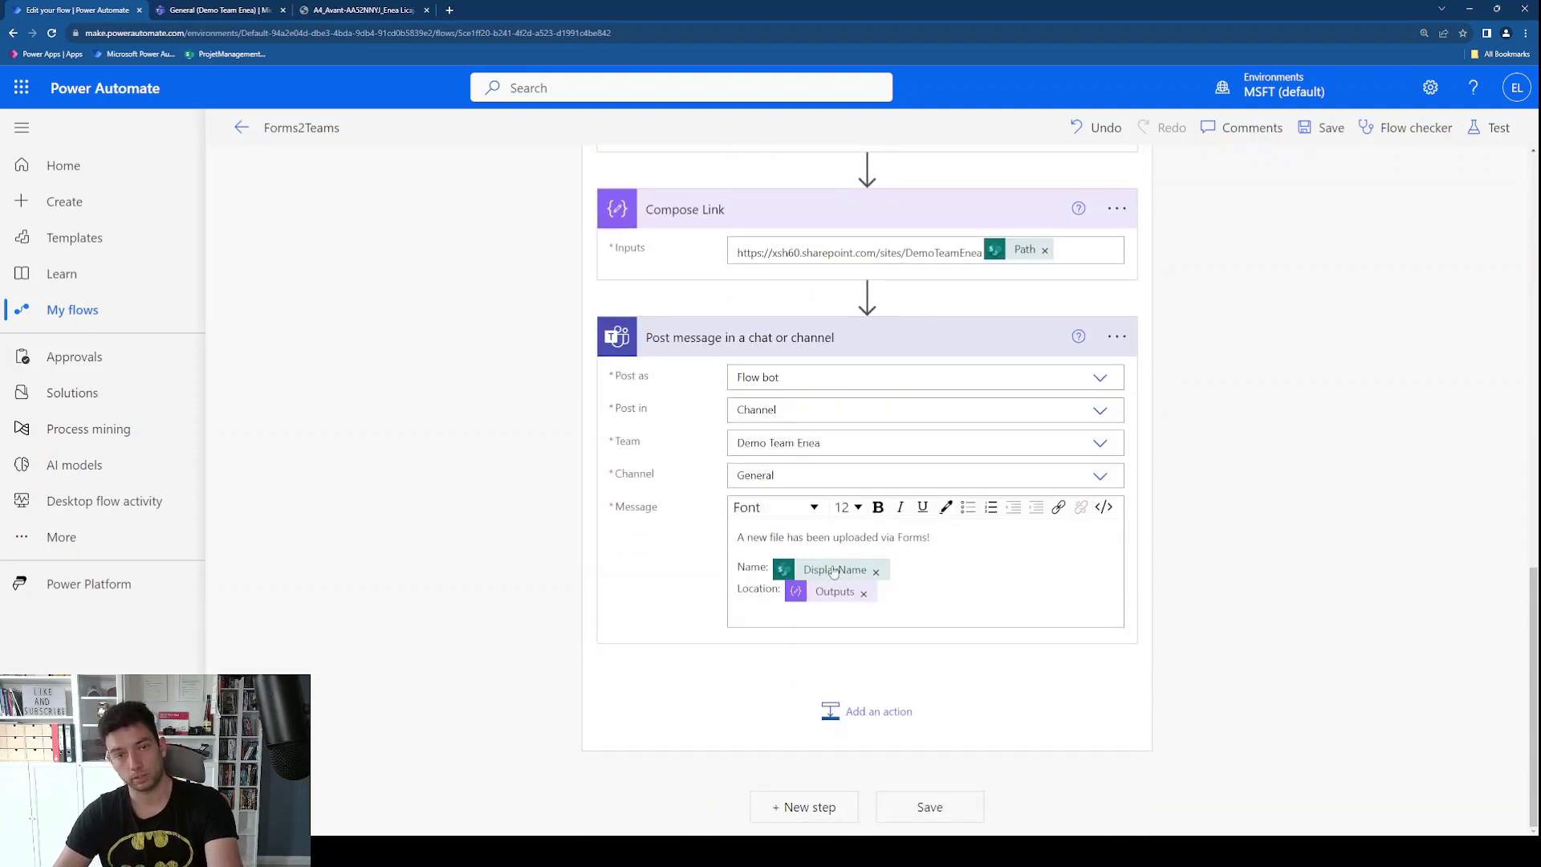
left_click(893, 597)
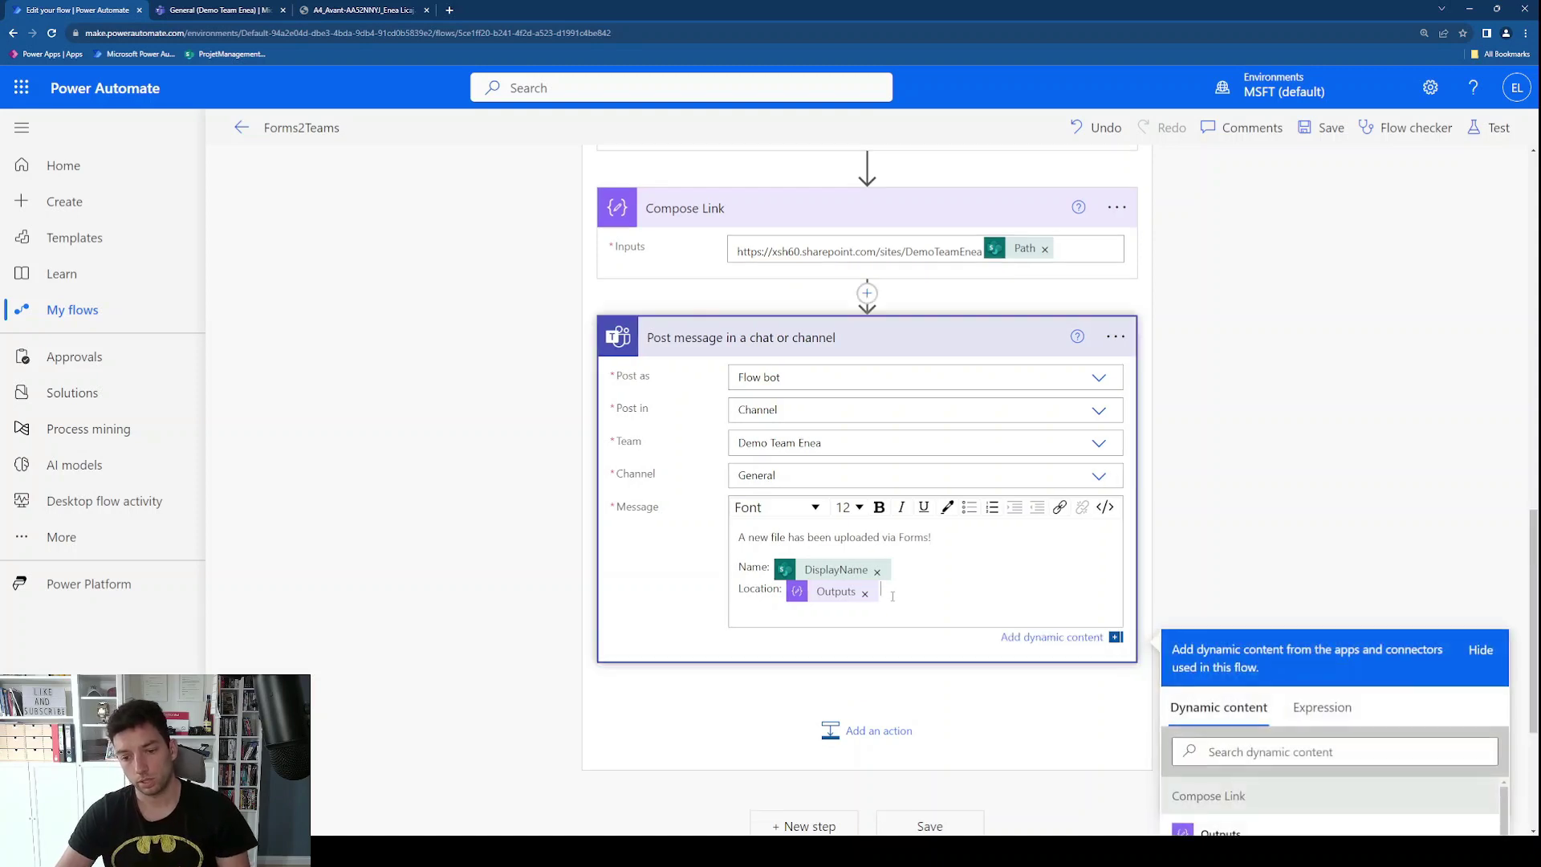
Step: Start a new line below Location in the Teams message and look through the available dynamic content, including the Get response details answers
scroll(1294, 616, "down", 10)
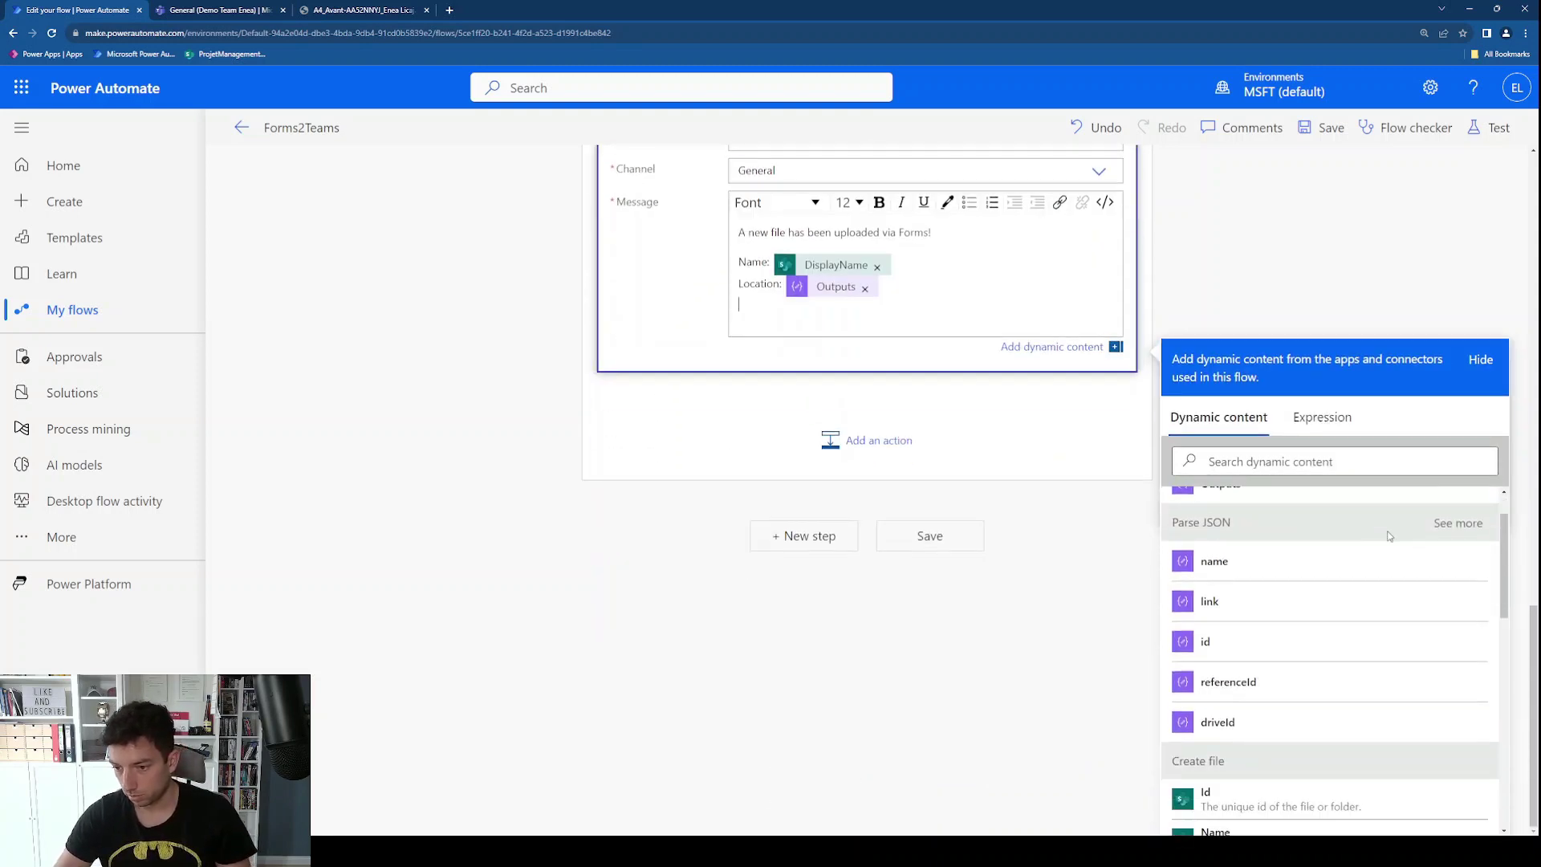
scroll(1294, 616, "down", 8)
scroll(1276, 626, "up", 4)
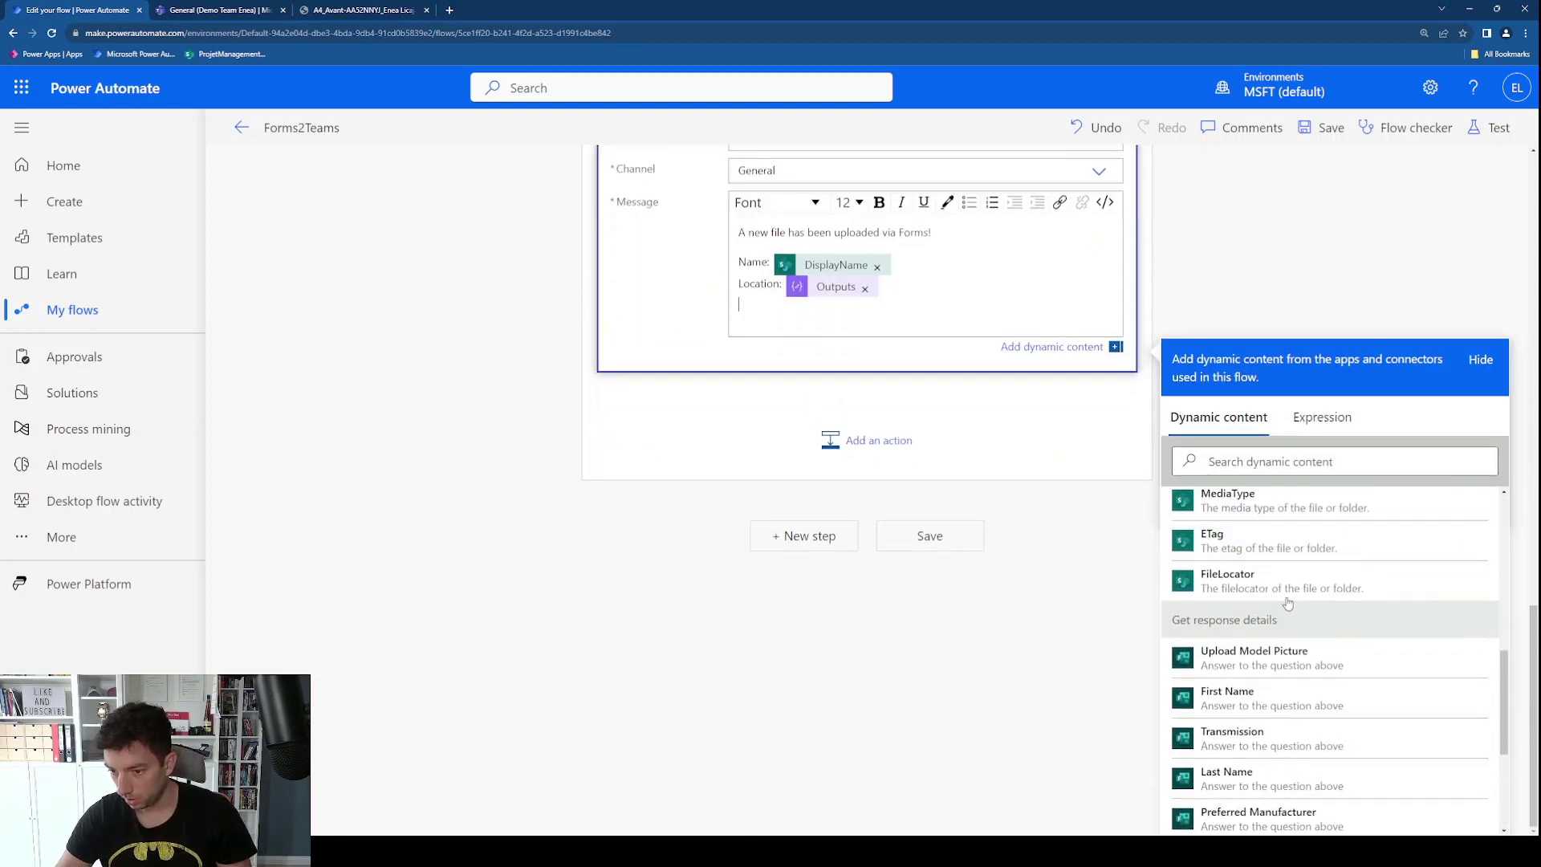
key("Return")
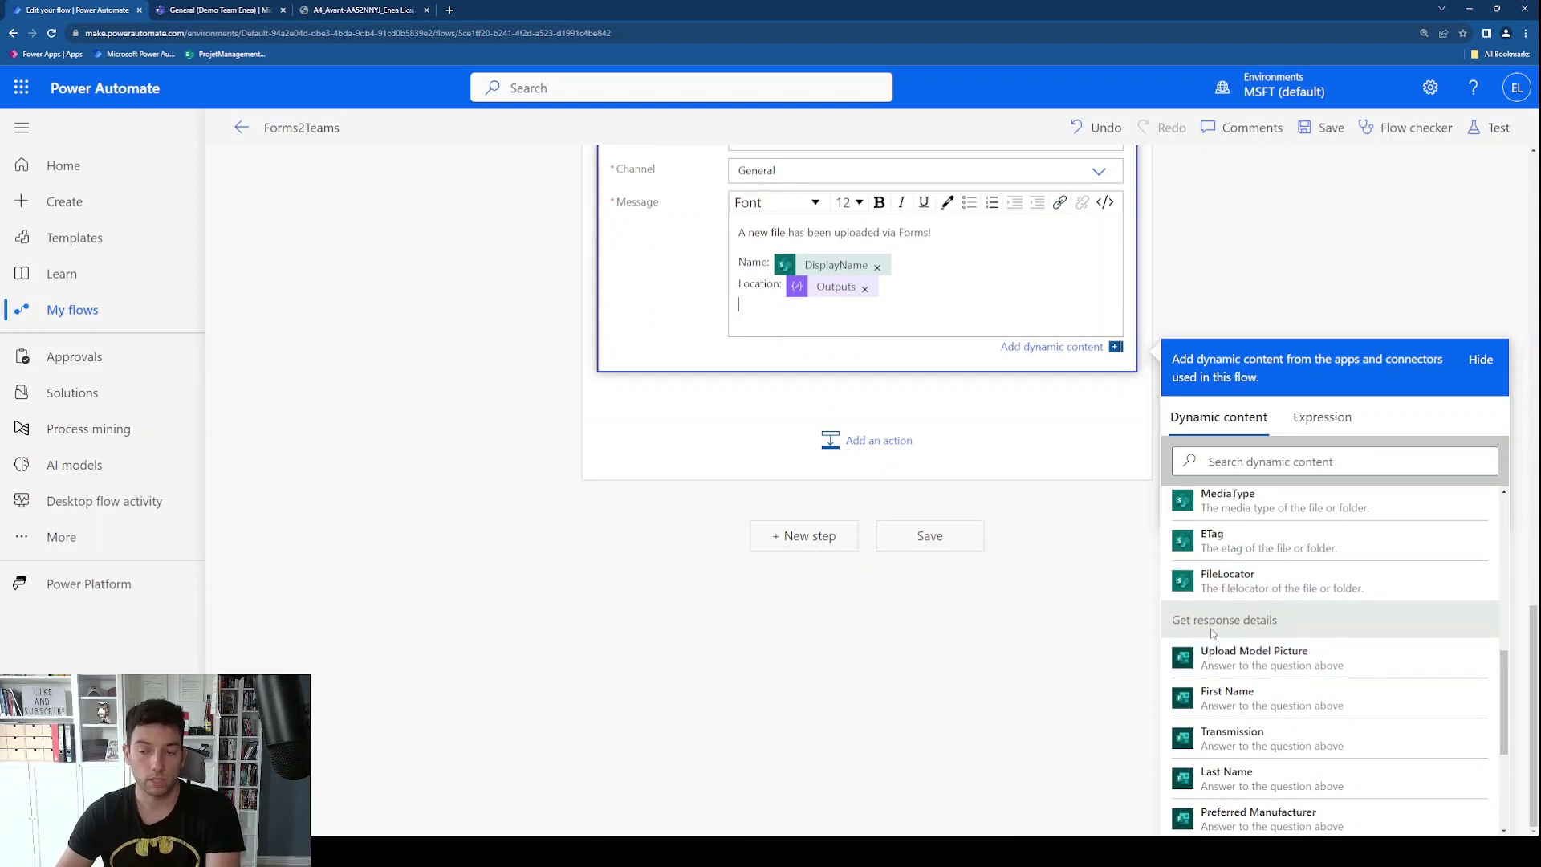
scroll(1212, 632, "down", 3)
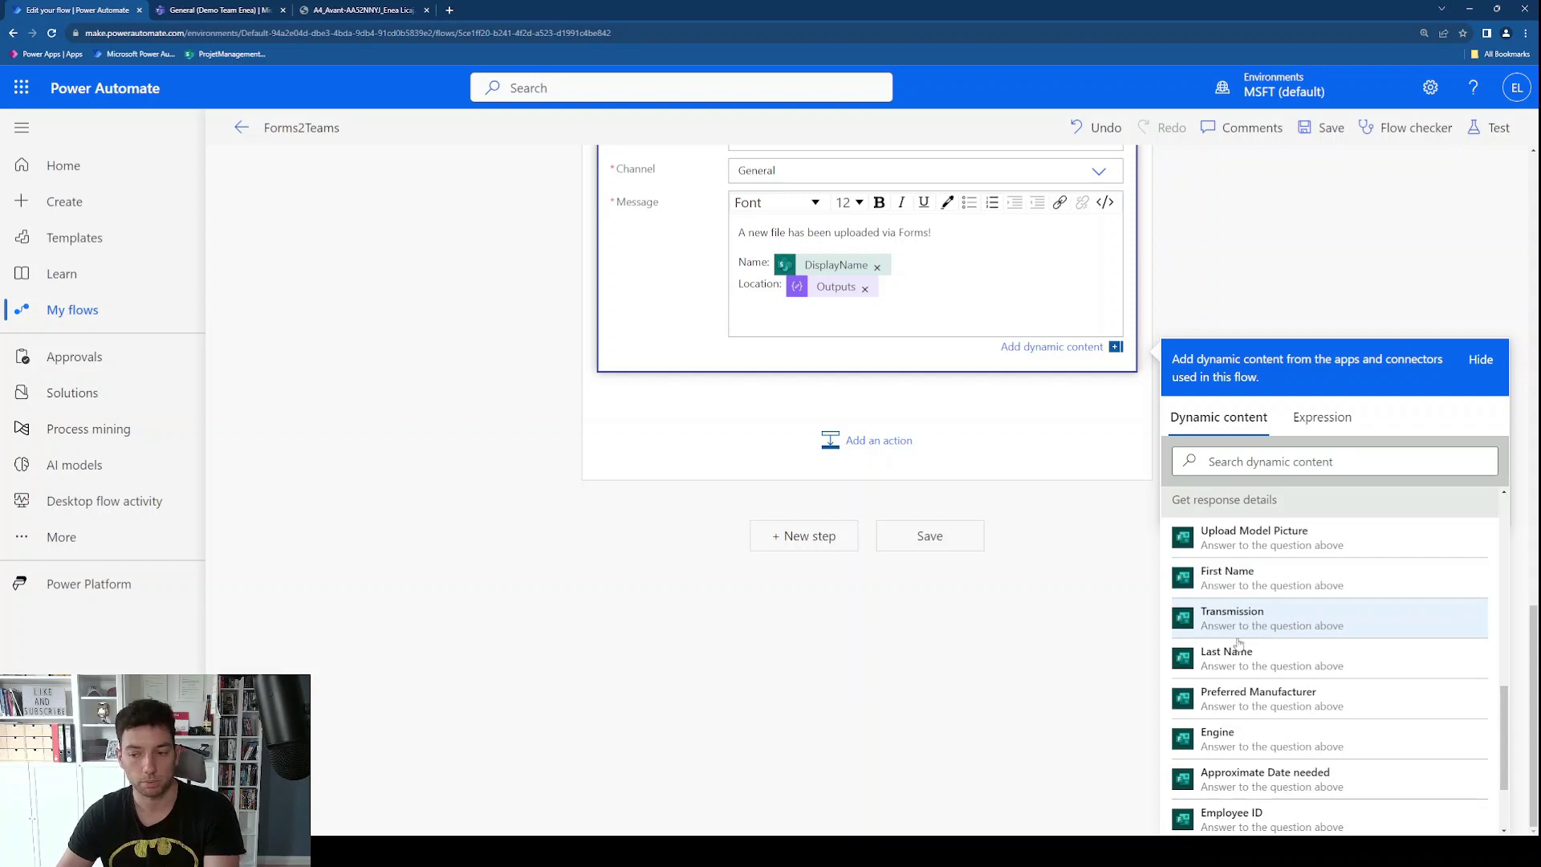
scroll(1243, 682, "down", 1)
scroll(1243, 682, "down", 1)
scroll(1244, 682, "down", 1)
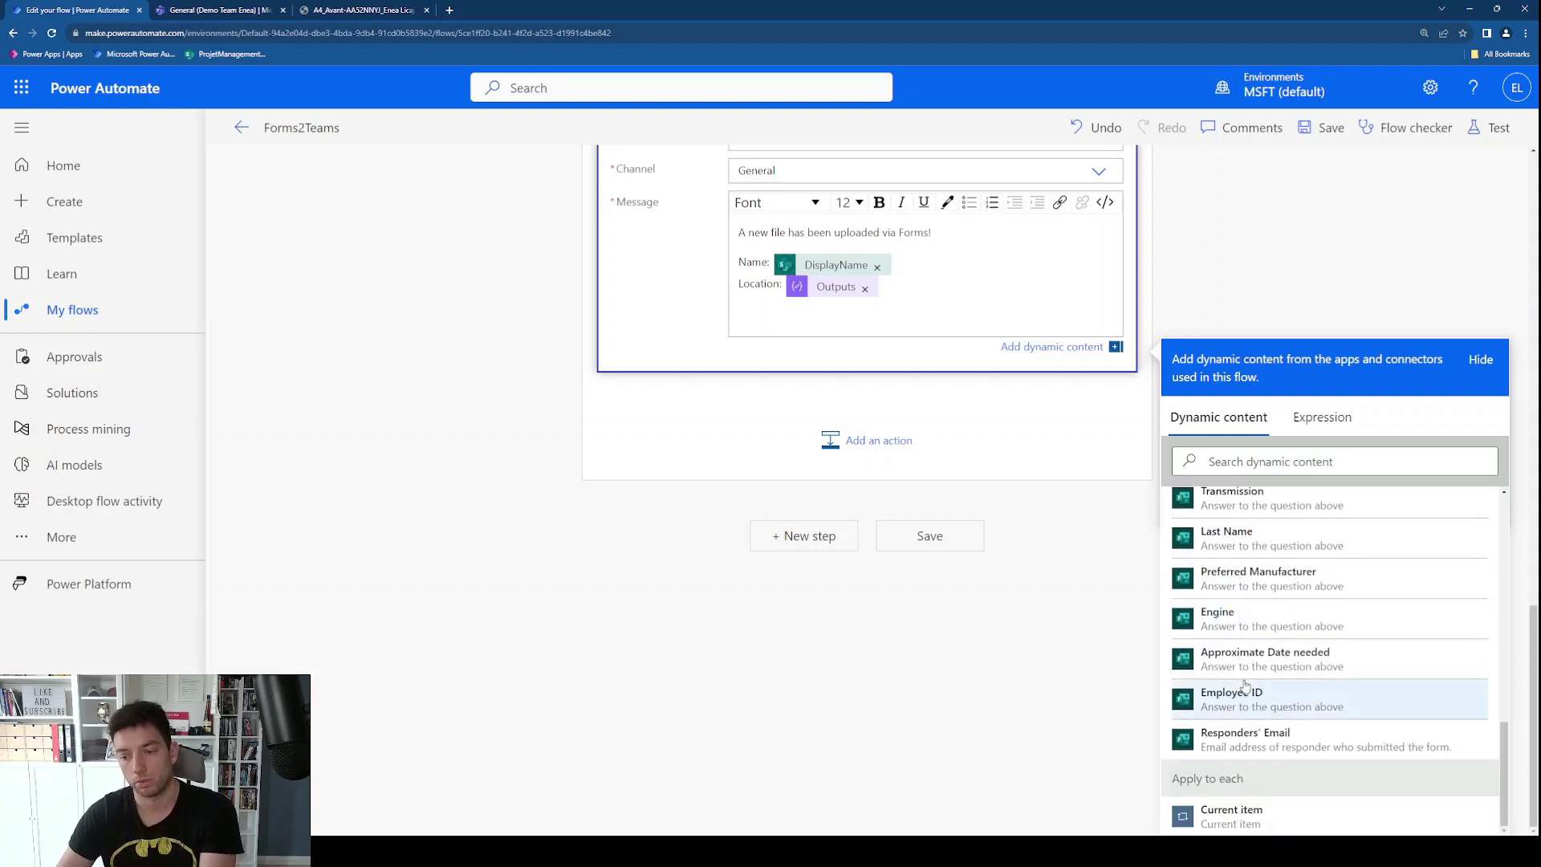
left_click(754, 307)
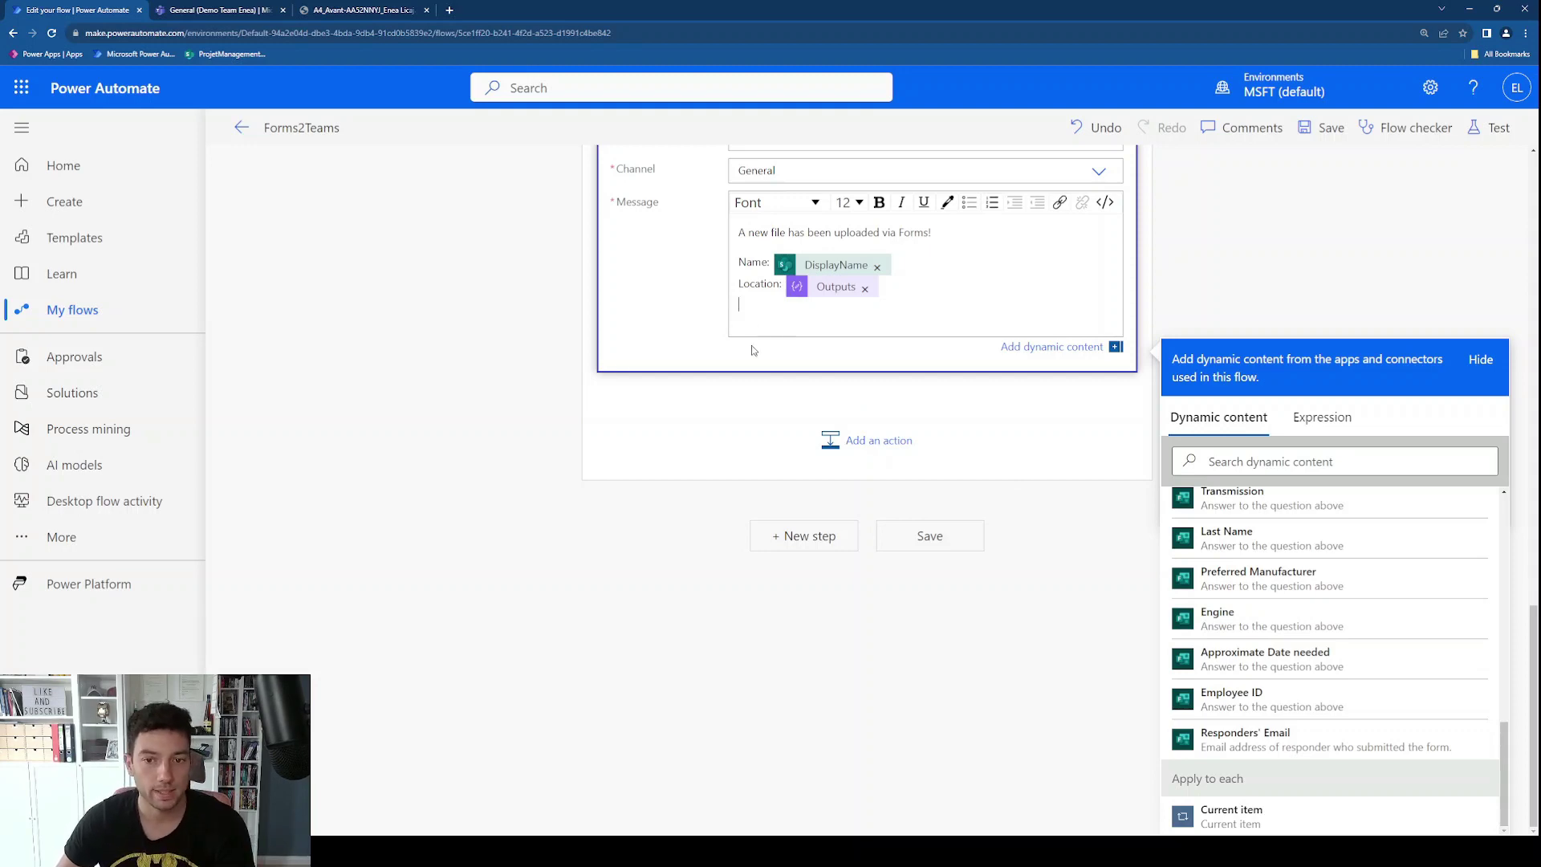
Step: Review the configured flow actions from Parse JSON through Apply to each, Get file content, Create file and Compose Link to the Teams message
scroll(520, 380, "up", 7)
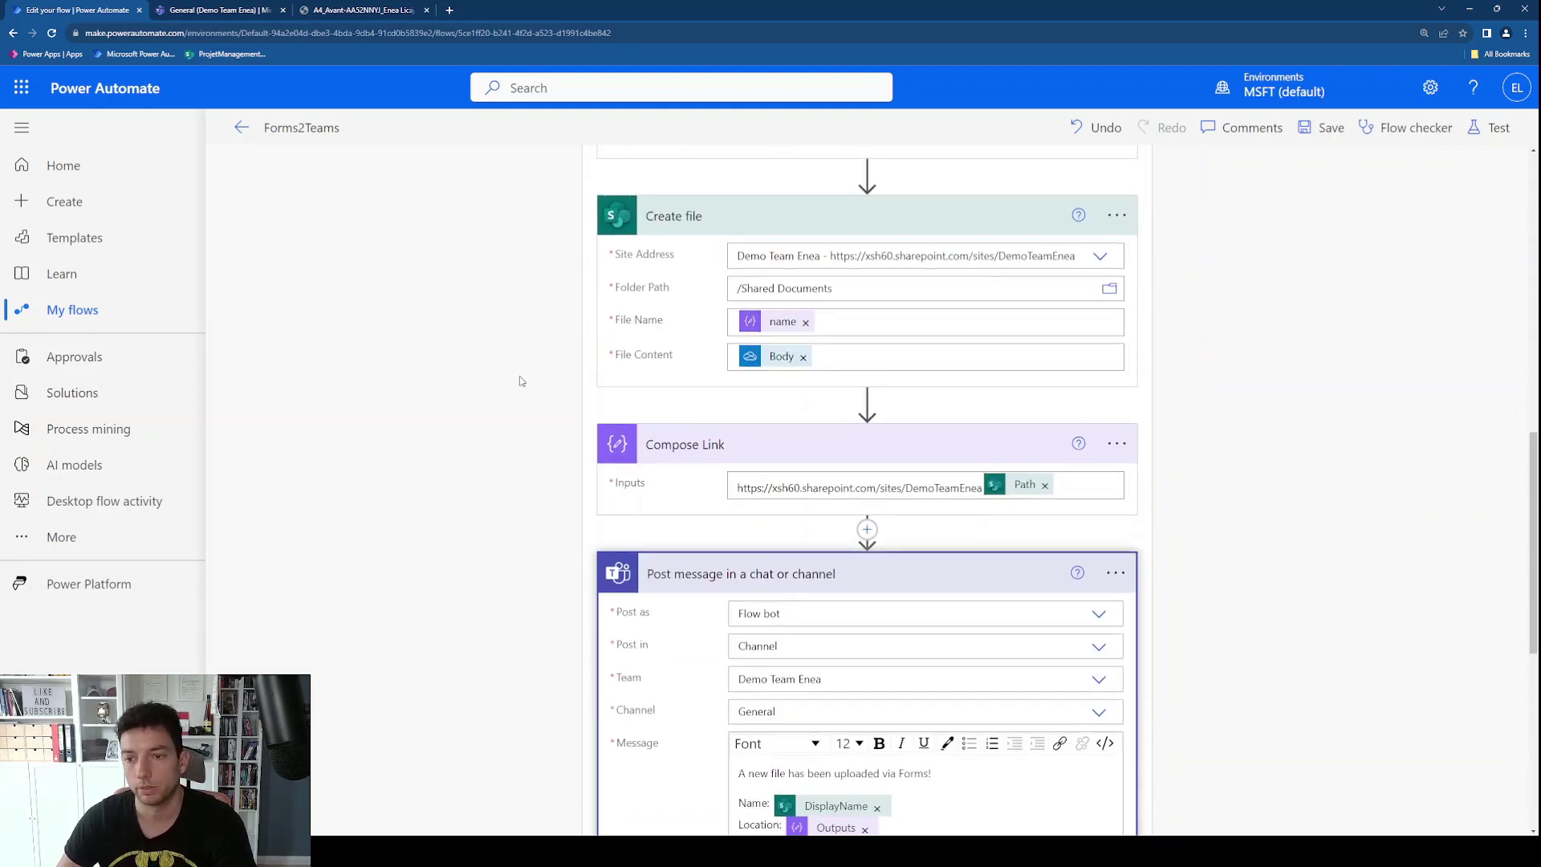
scroll(520, 381, "up", 10)
scroll(521, 380, "down", 3)
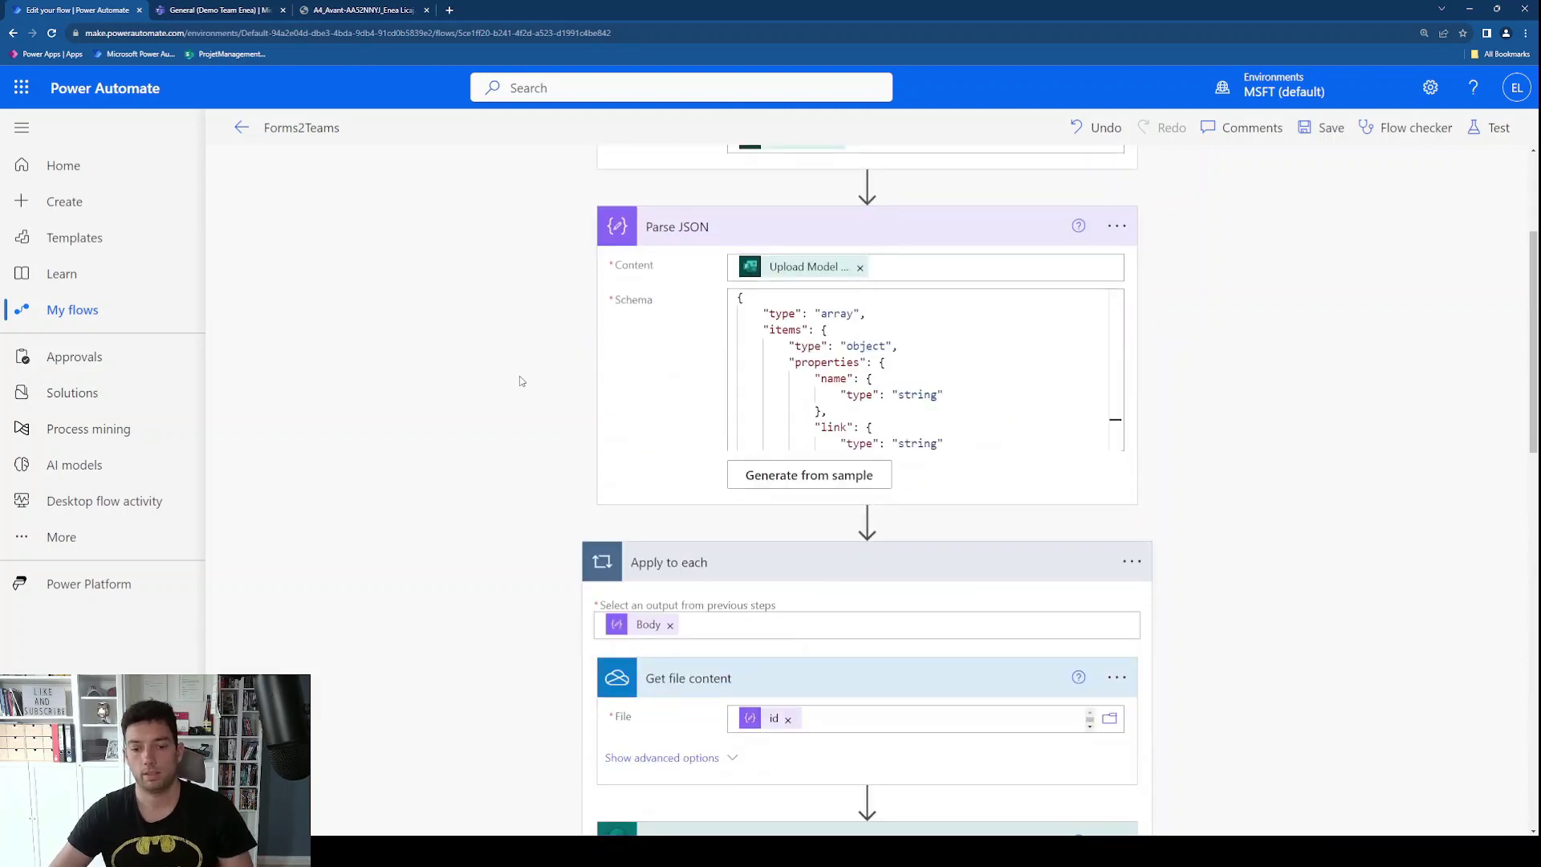
scroll(520, 380, "down", 4)
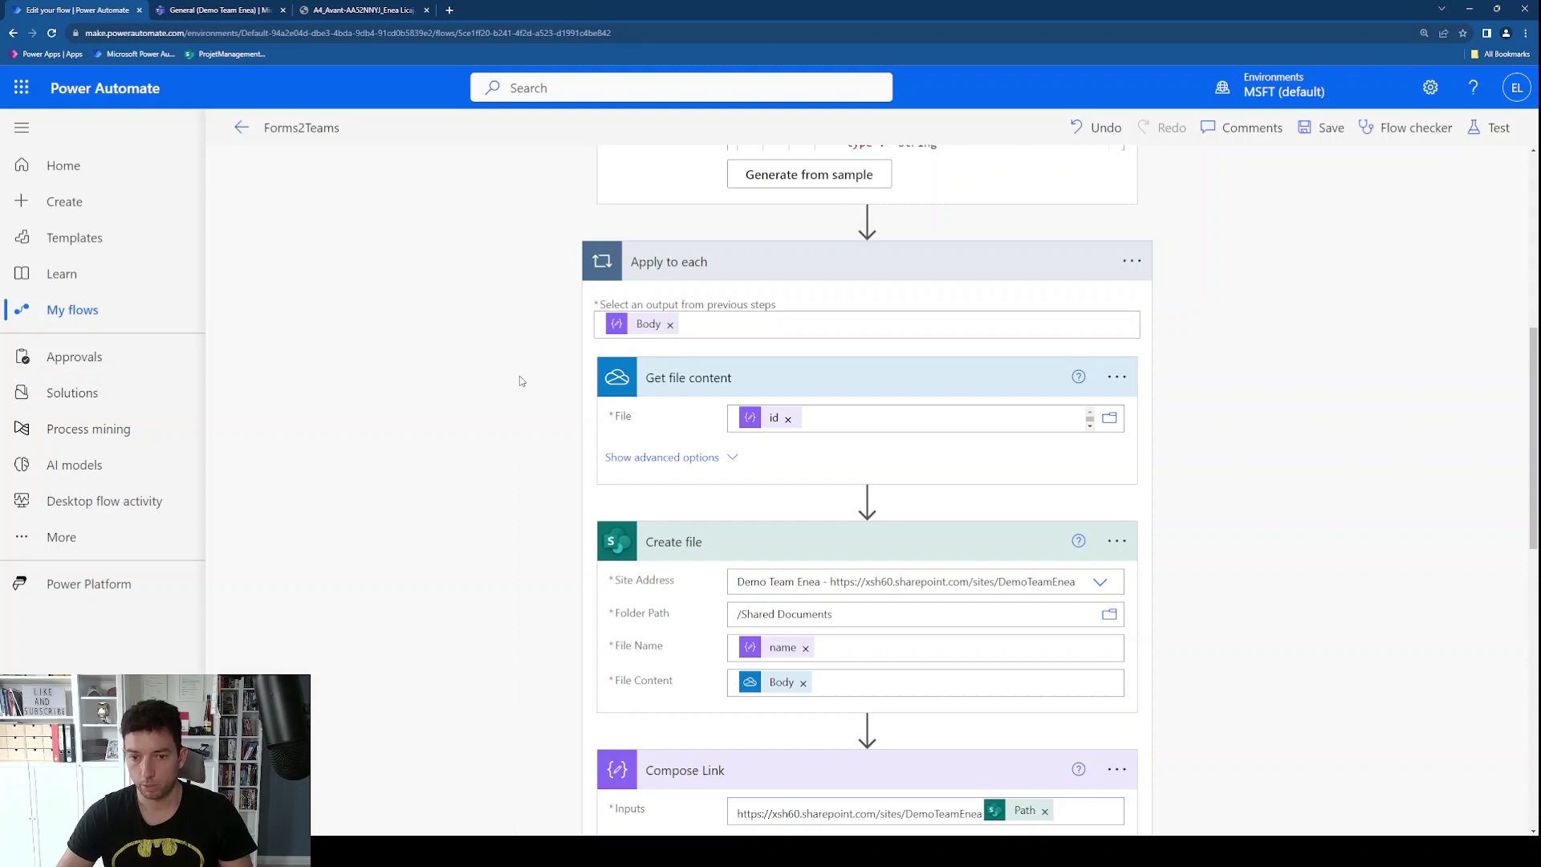
scroll(520, 380, "down", 6)
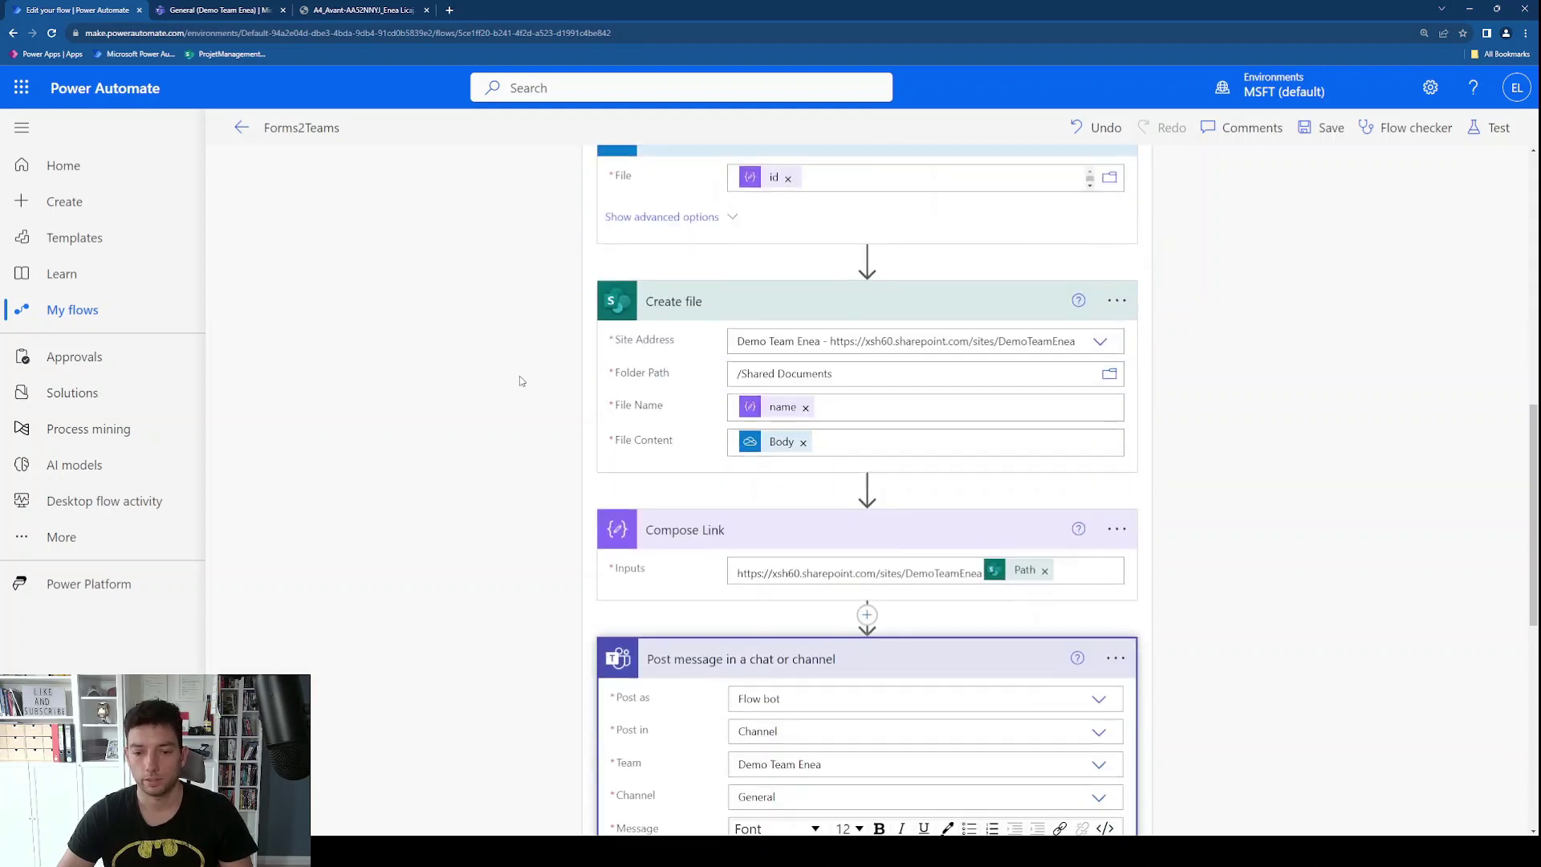